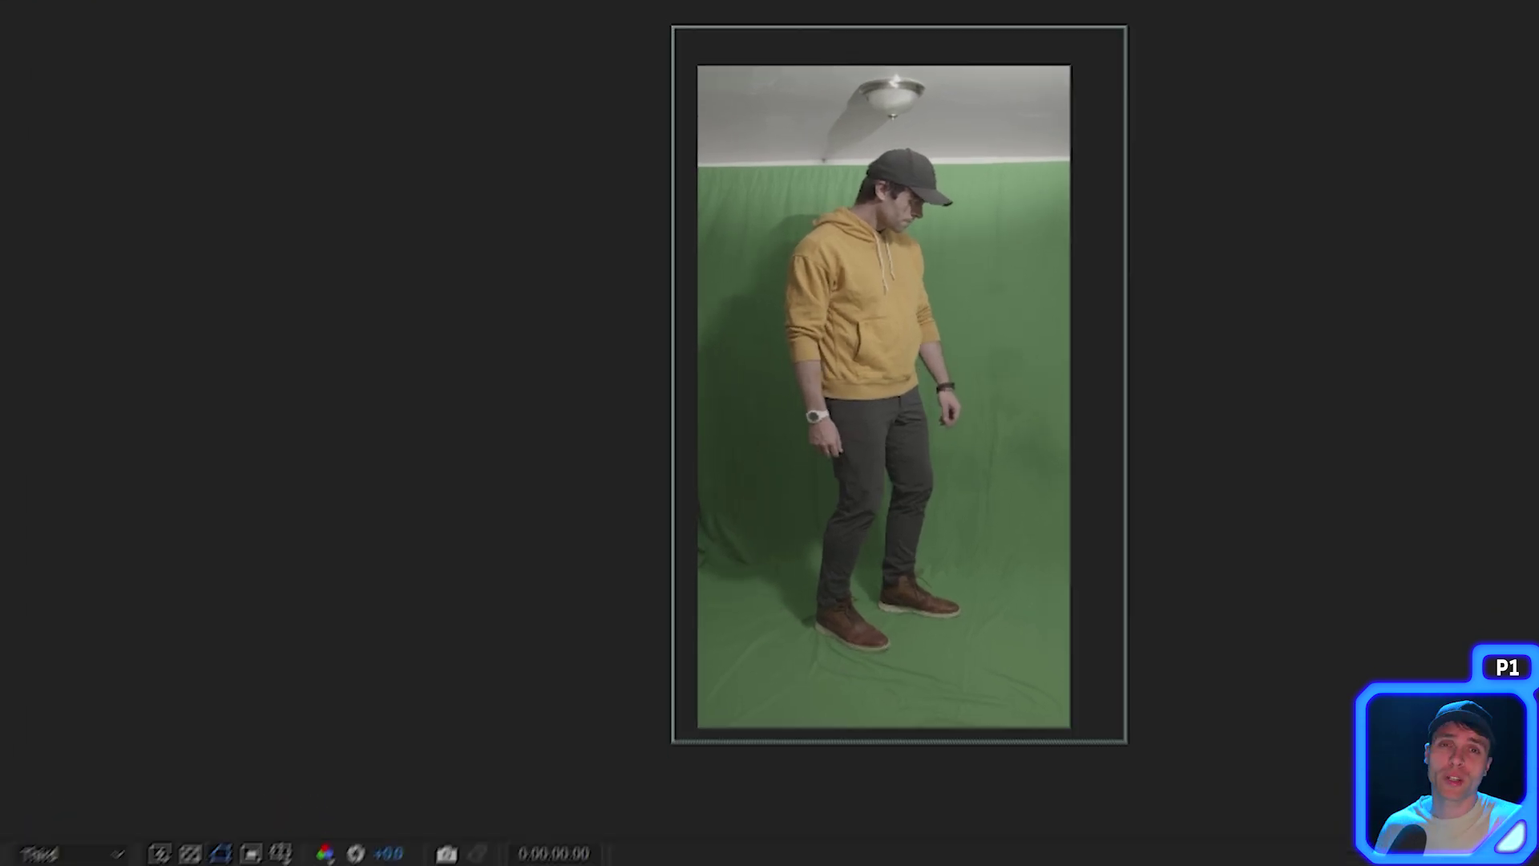
- Apply the Selective Color effect to the green-screen clip and target the Greens
right_click(640, 844)
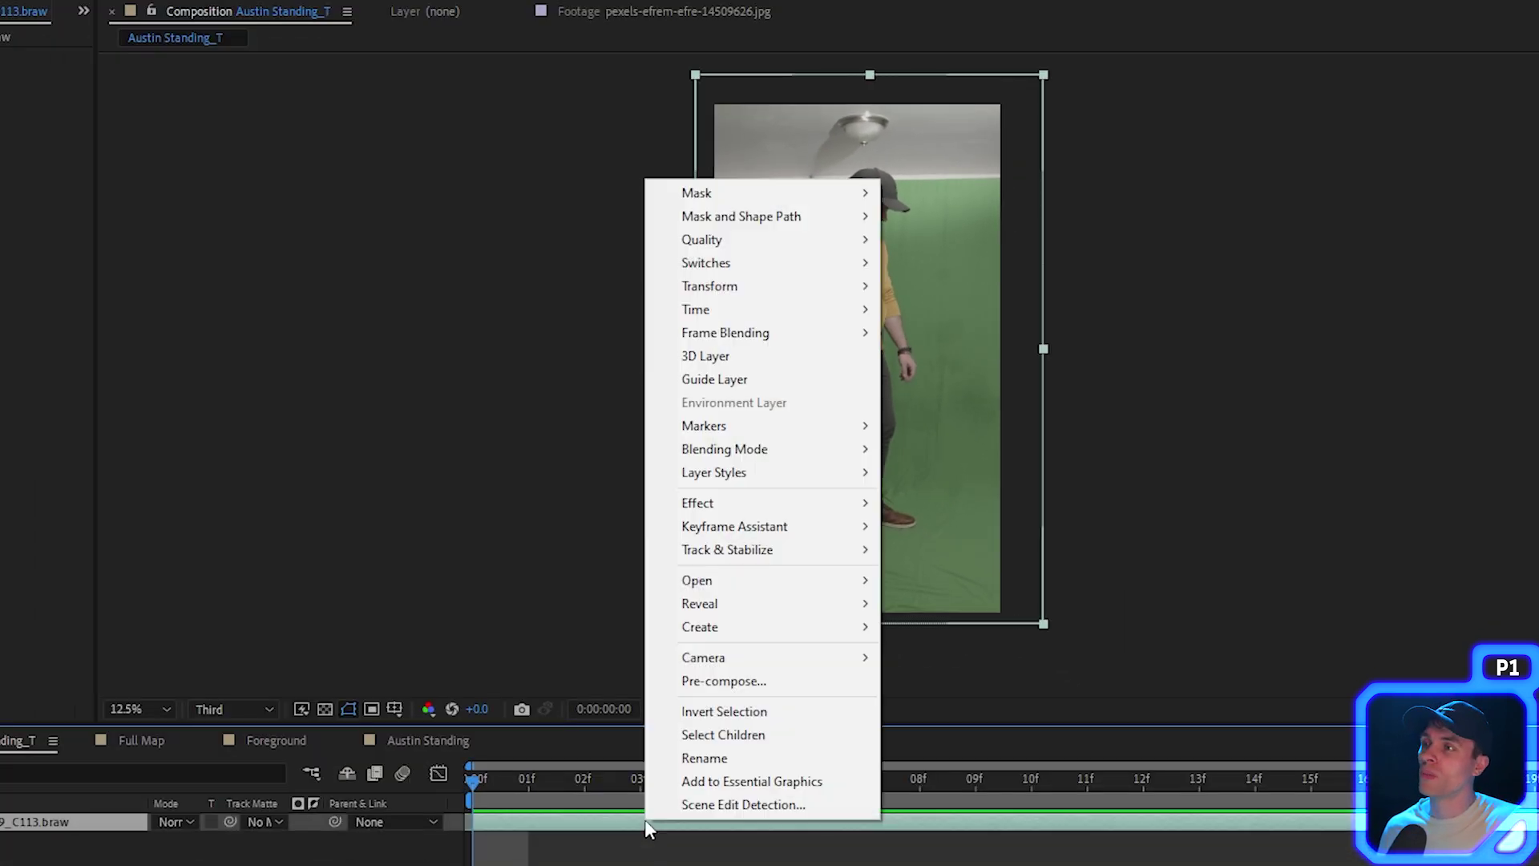
mouse_move(818, 507)
mouse_move(1034, 653)
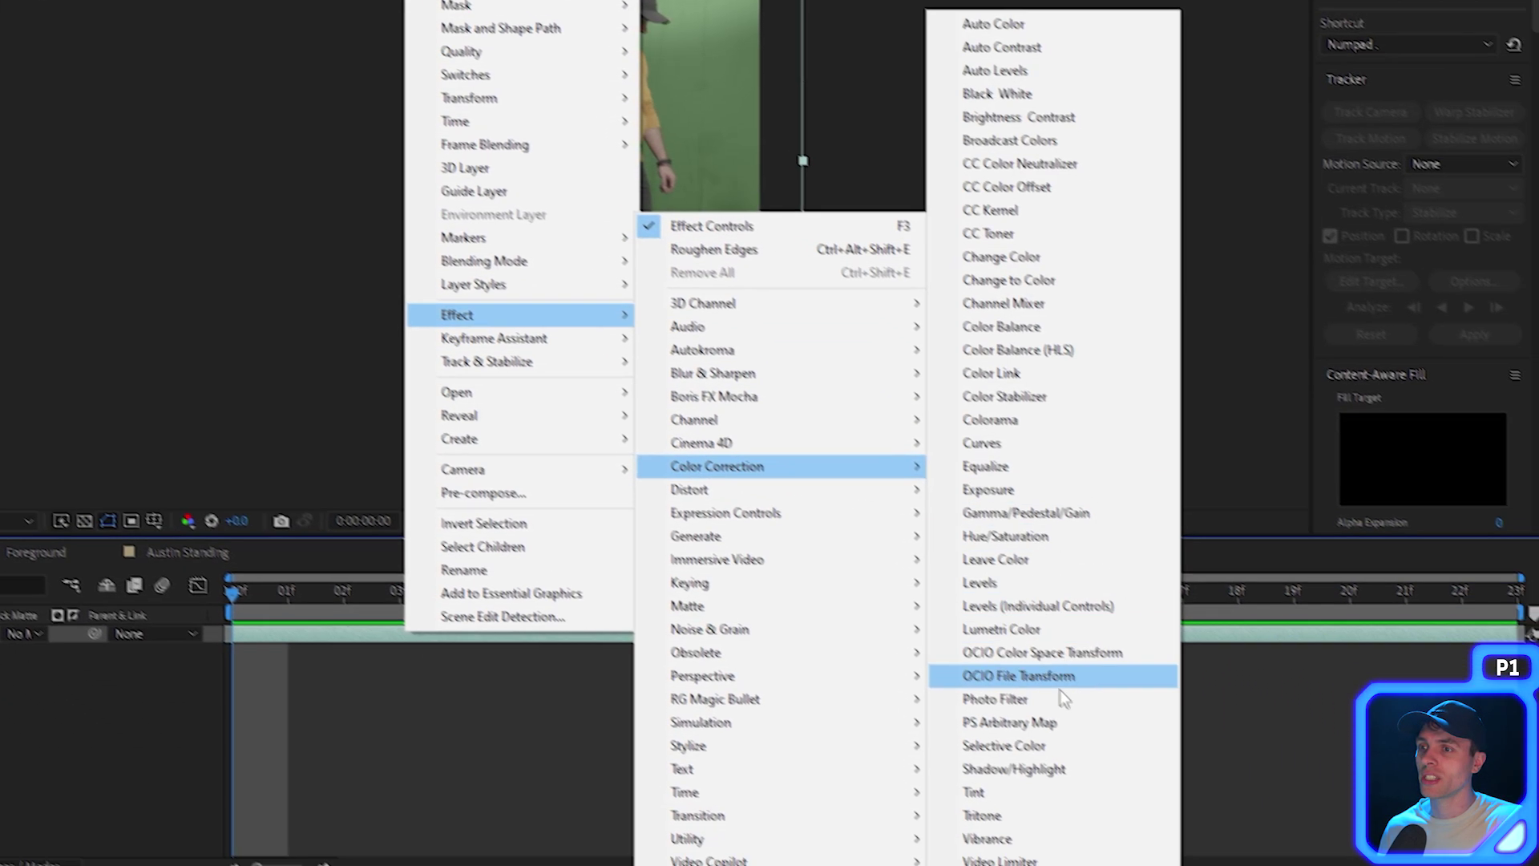
left_click(1056, 745)
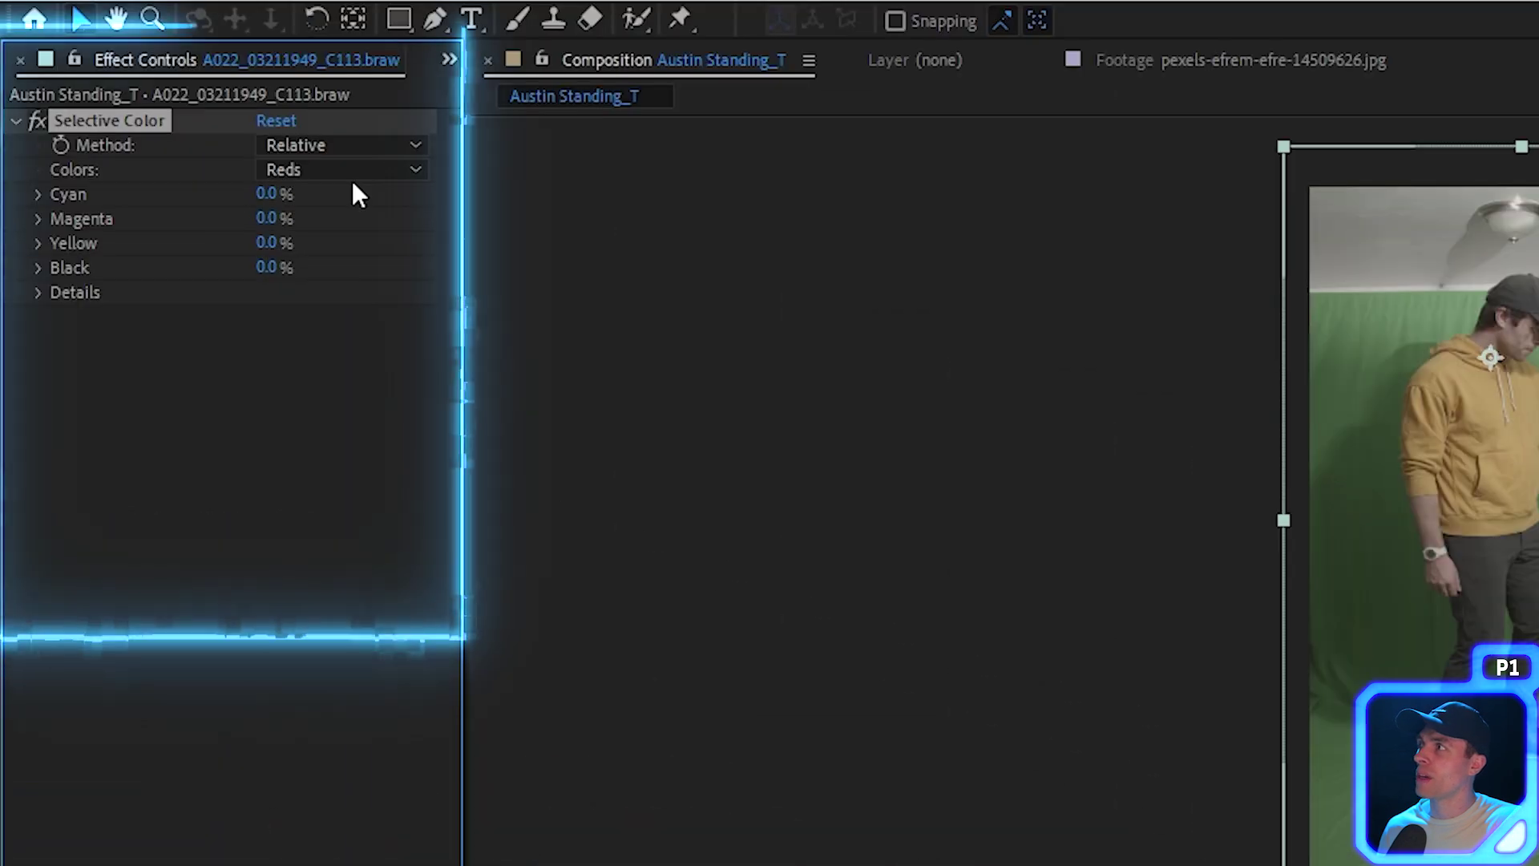
left_click(354, 170)
left_click(369, 264)
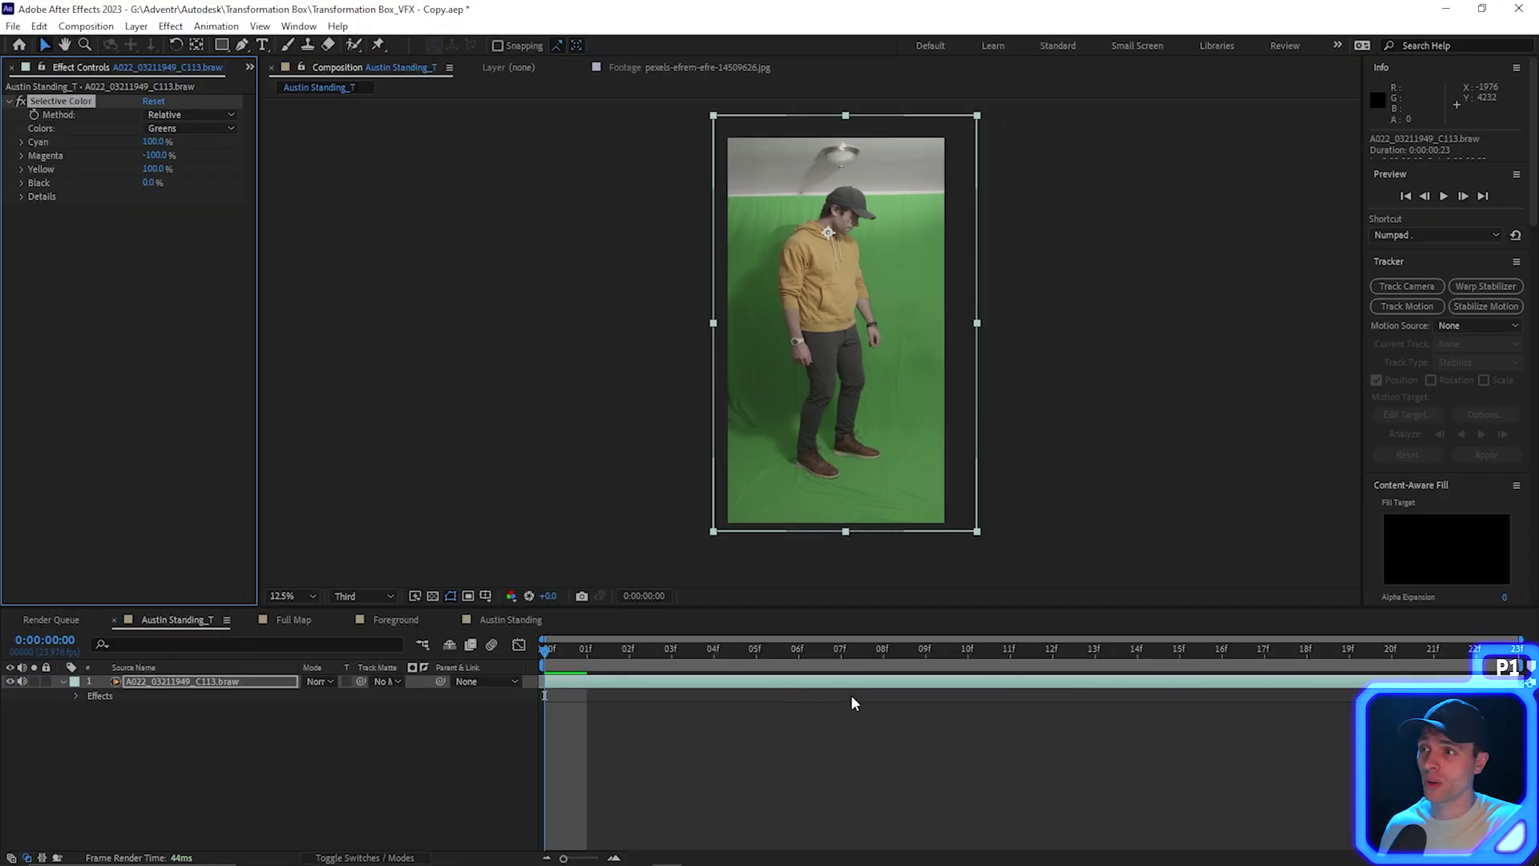
- Apply Keylight (1.2) to the clip and sample the green backdrop as the Screen Colour
right_click(838, 683)
mouse_move(954, 449)
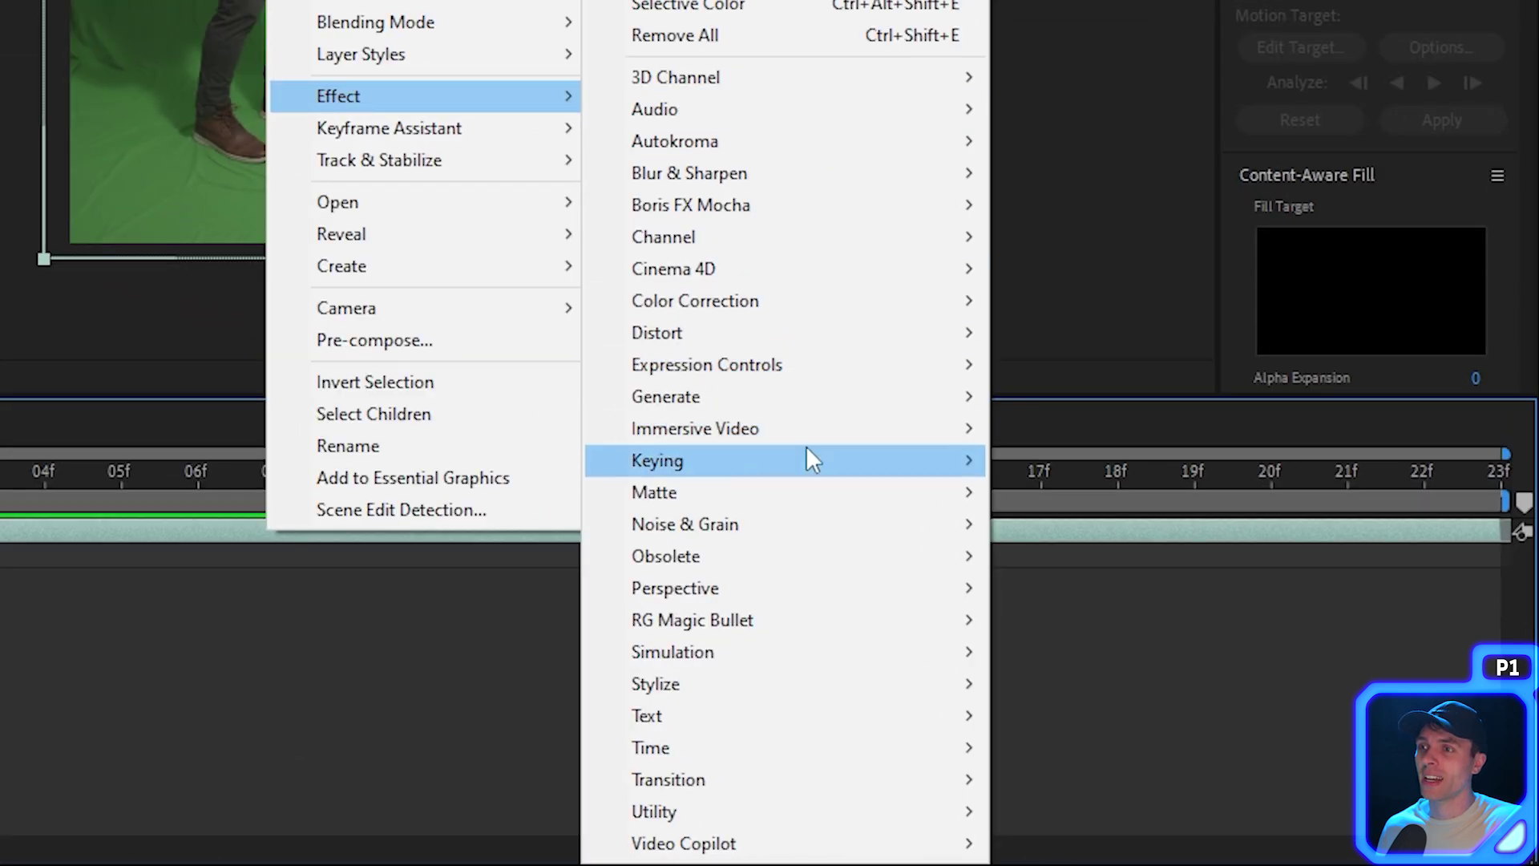
mouse_move(889, 505)
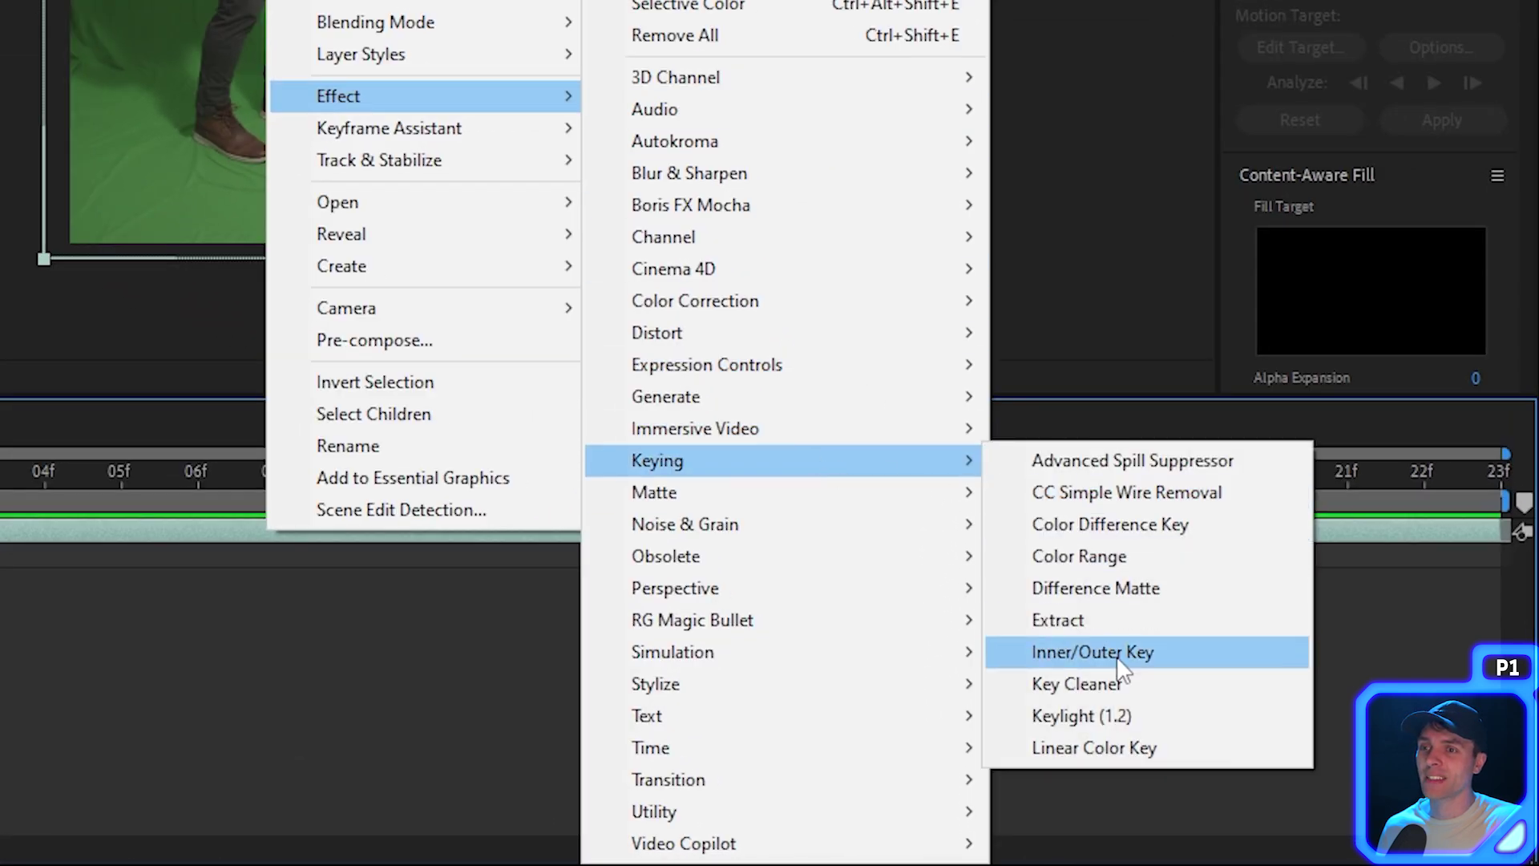
left_click(1115, 715)
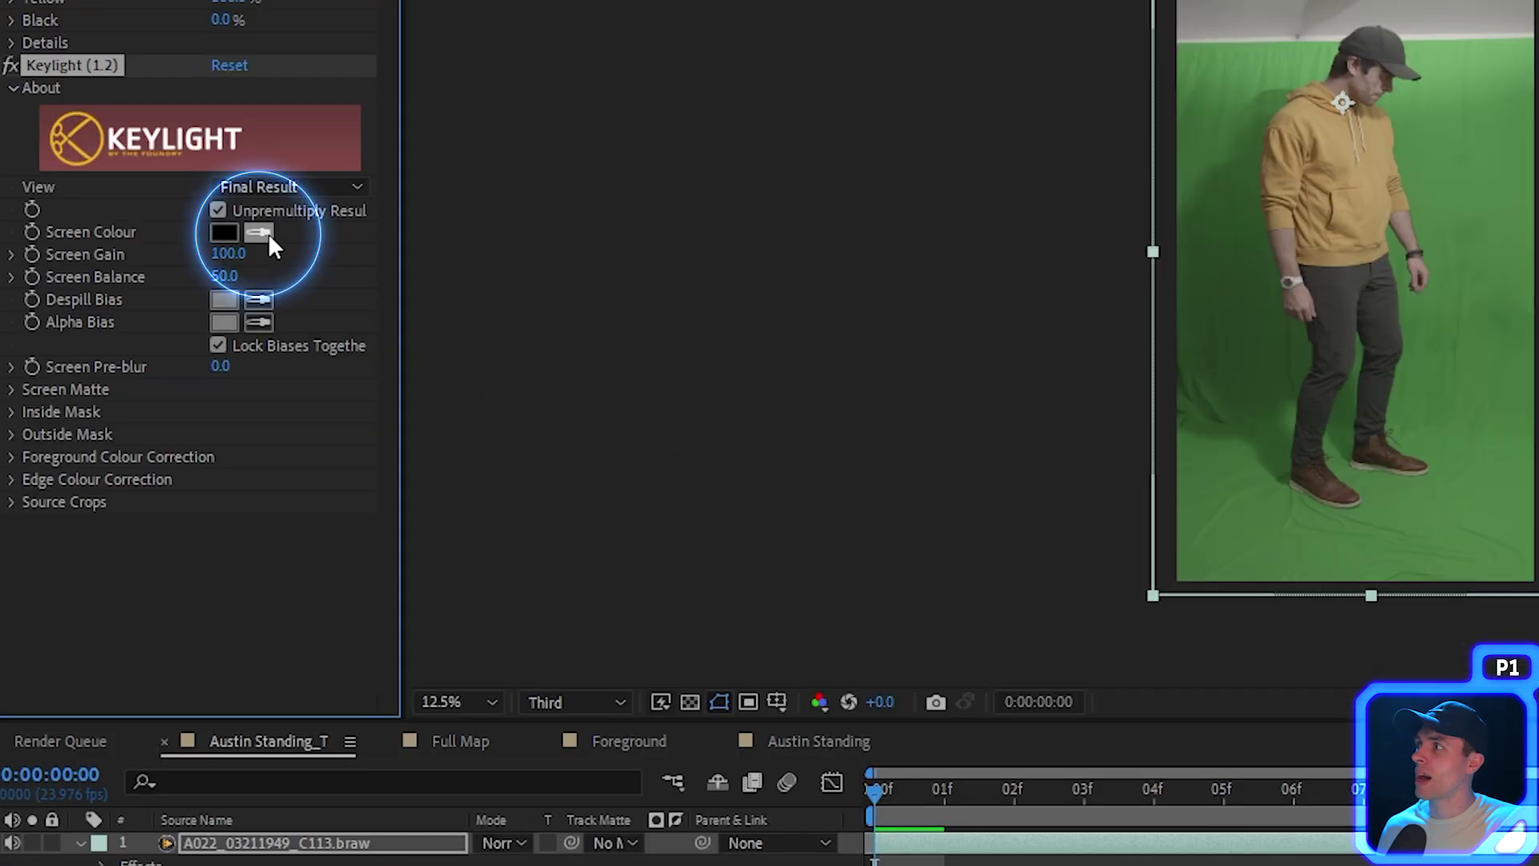
left_click(268, 236)
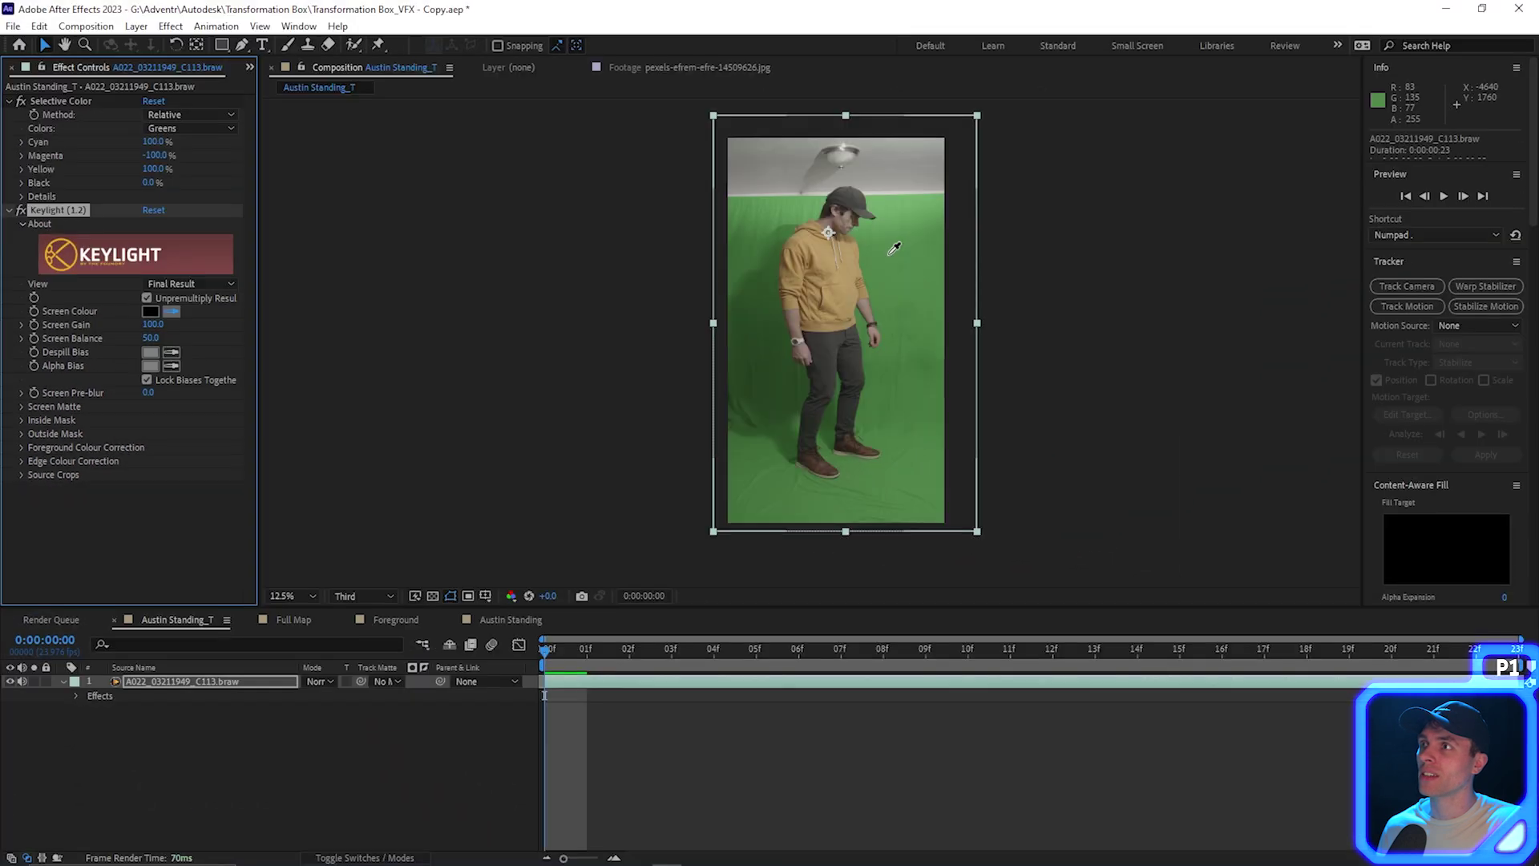
left_click(1440, 149)
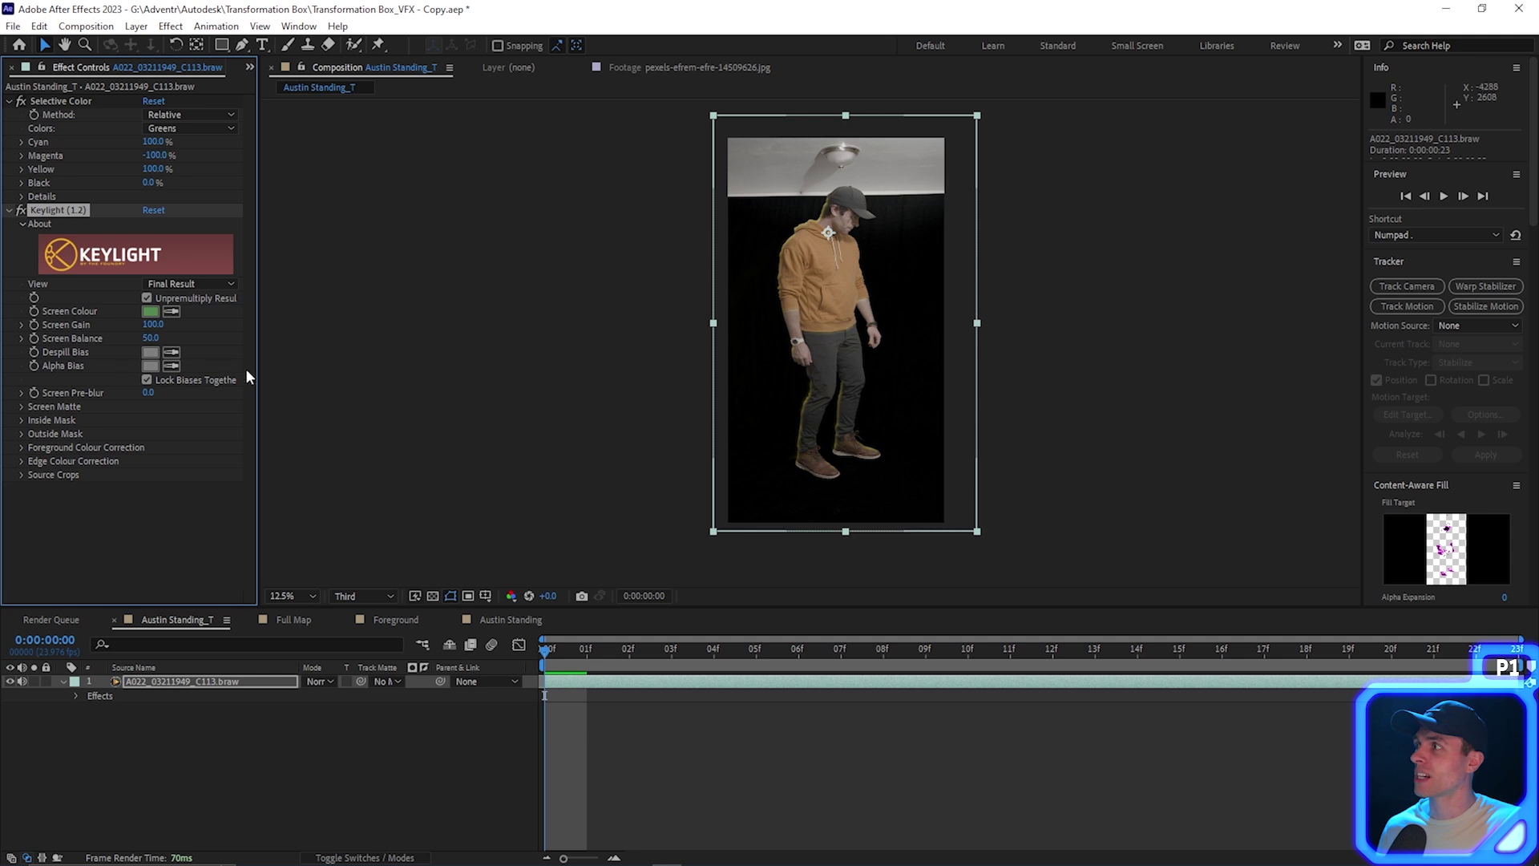
- Switch Keylight's view to Screen Matte and set Clip Black to 67 and Clip White to 79
left_click(215, 286)
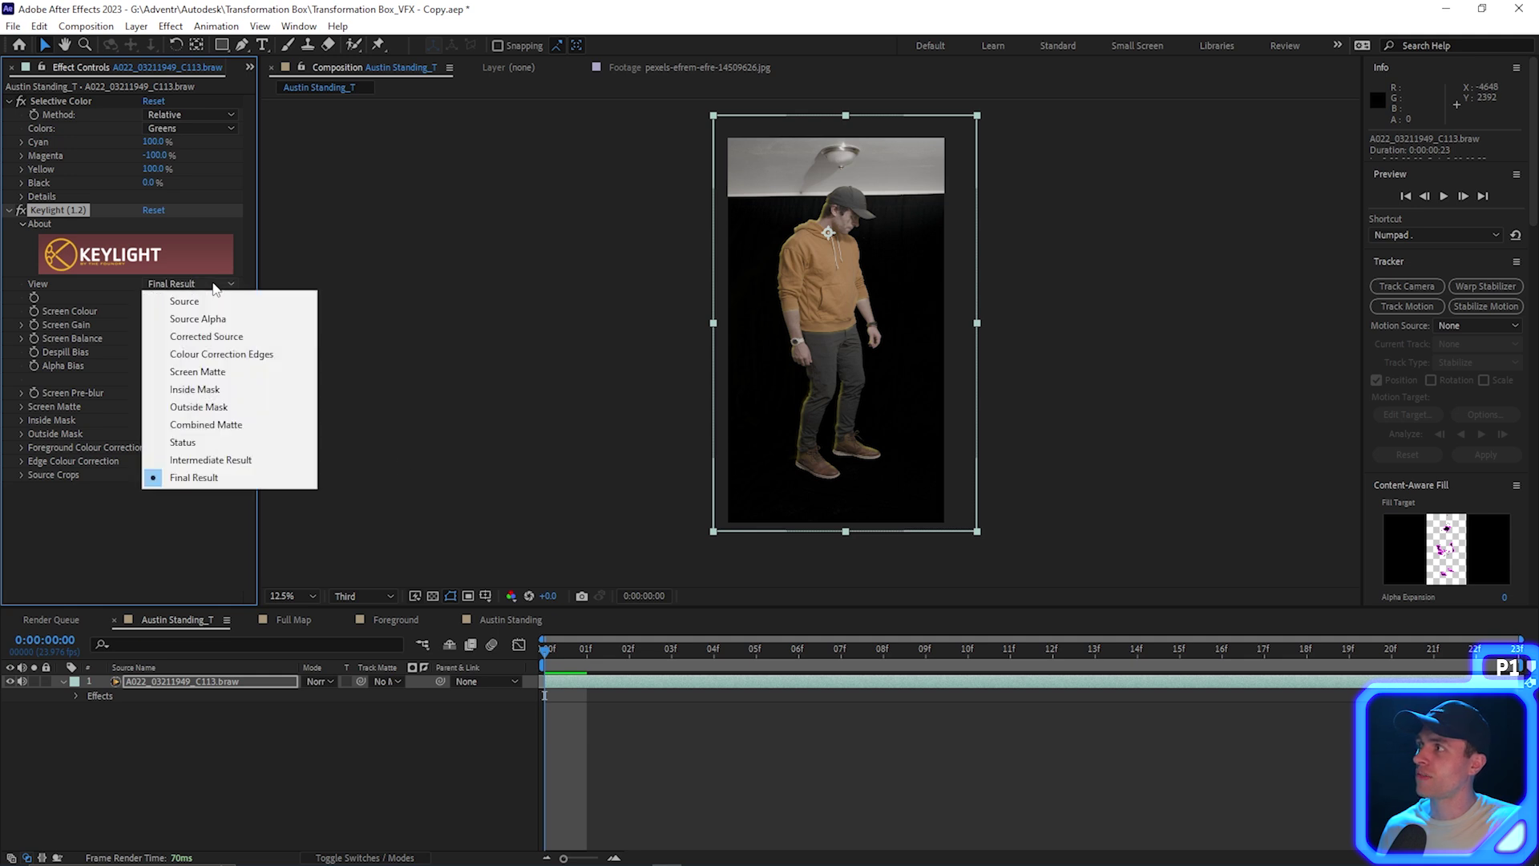
left_click(227, 373)
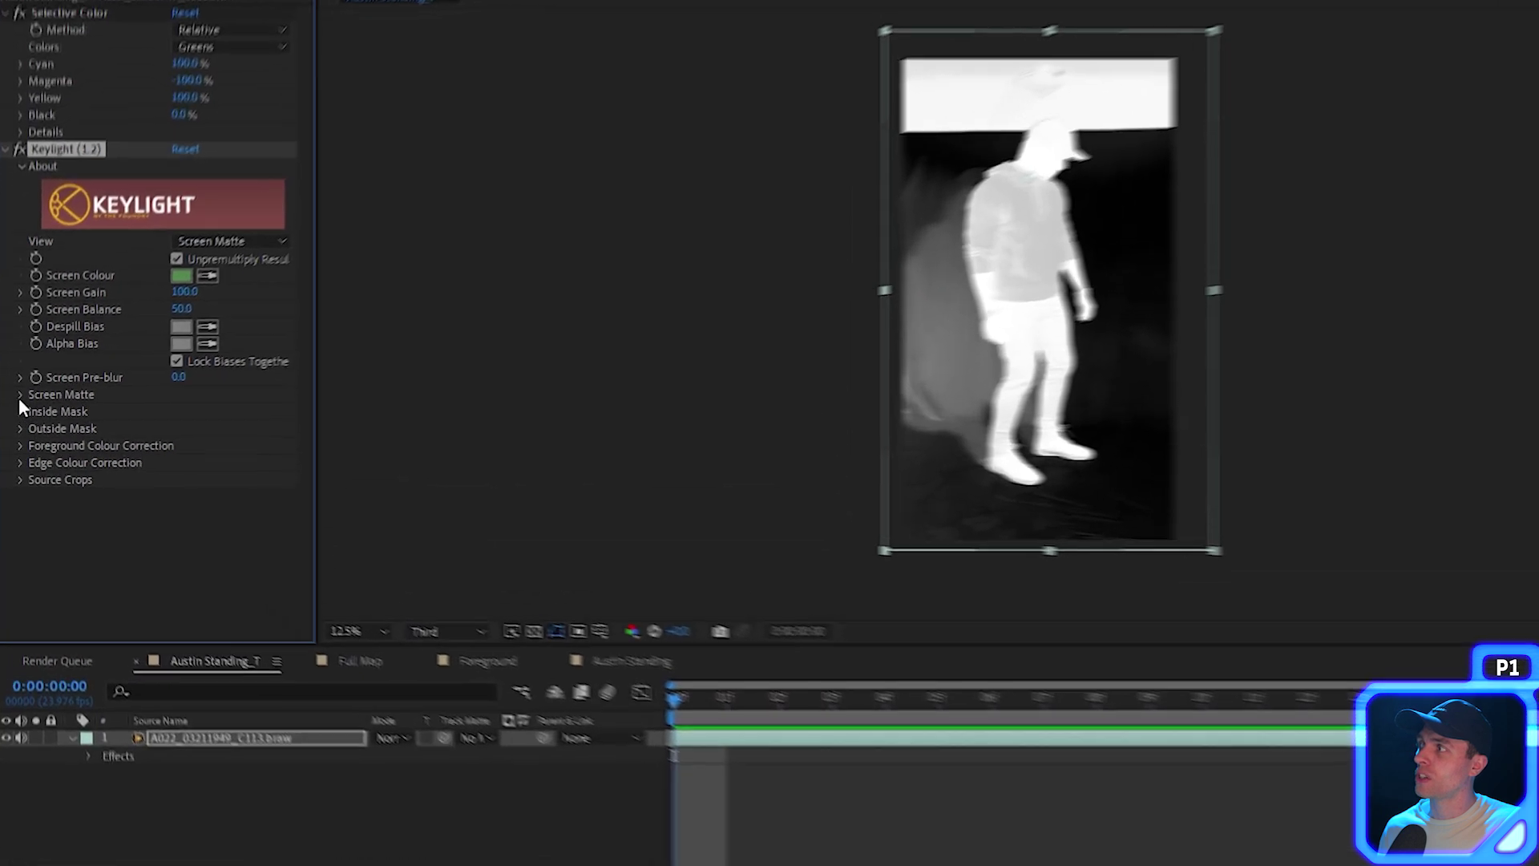
left_click(21, 407)
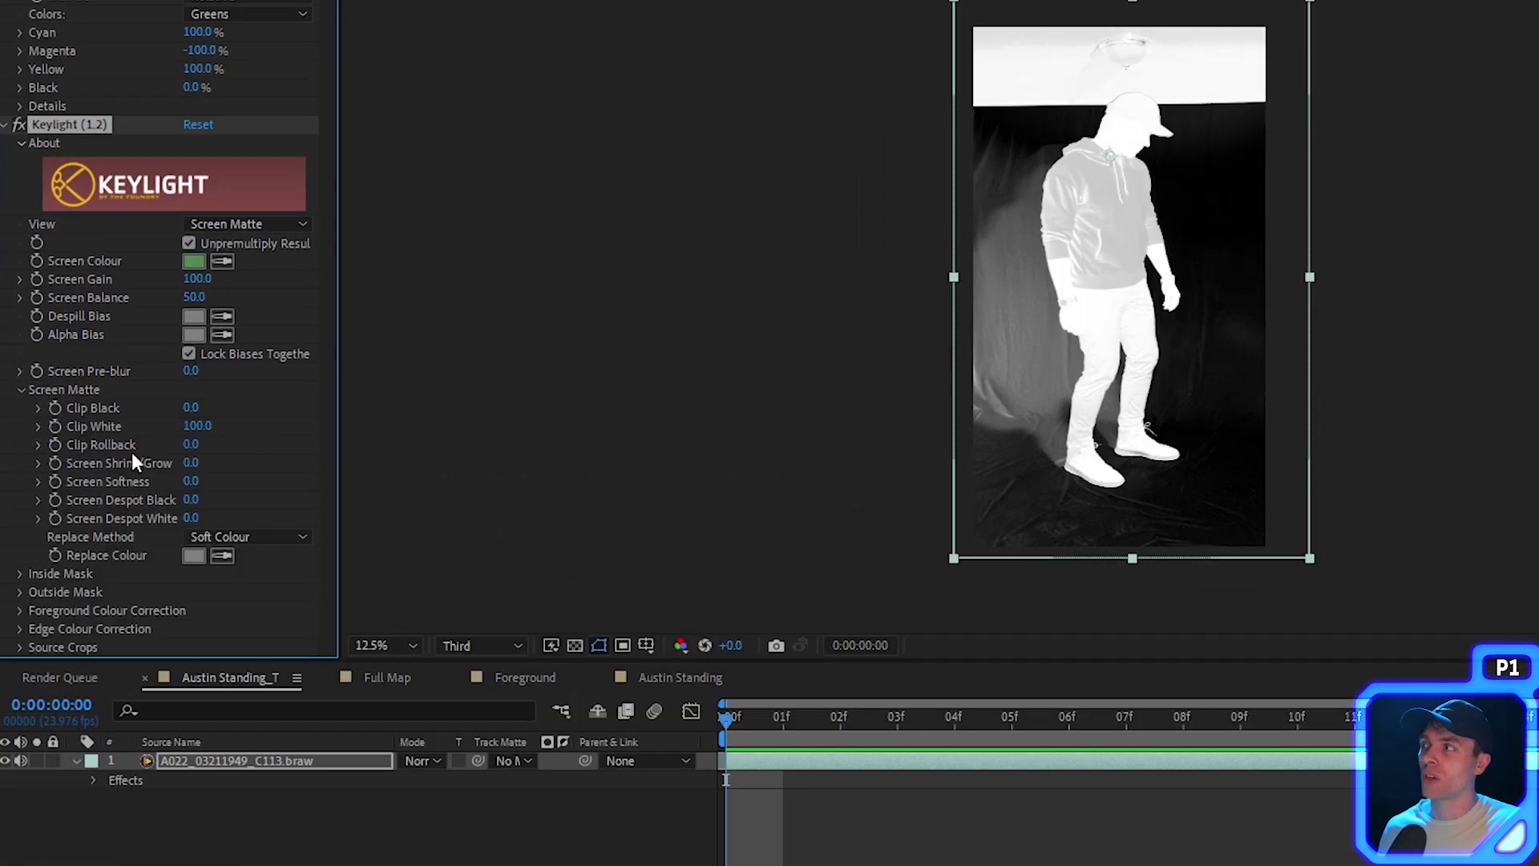
left_click_drag(189, 409, 226, 410)
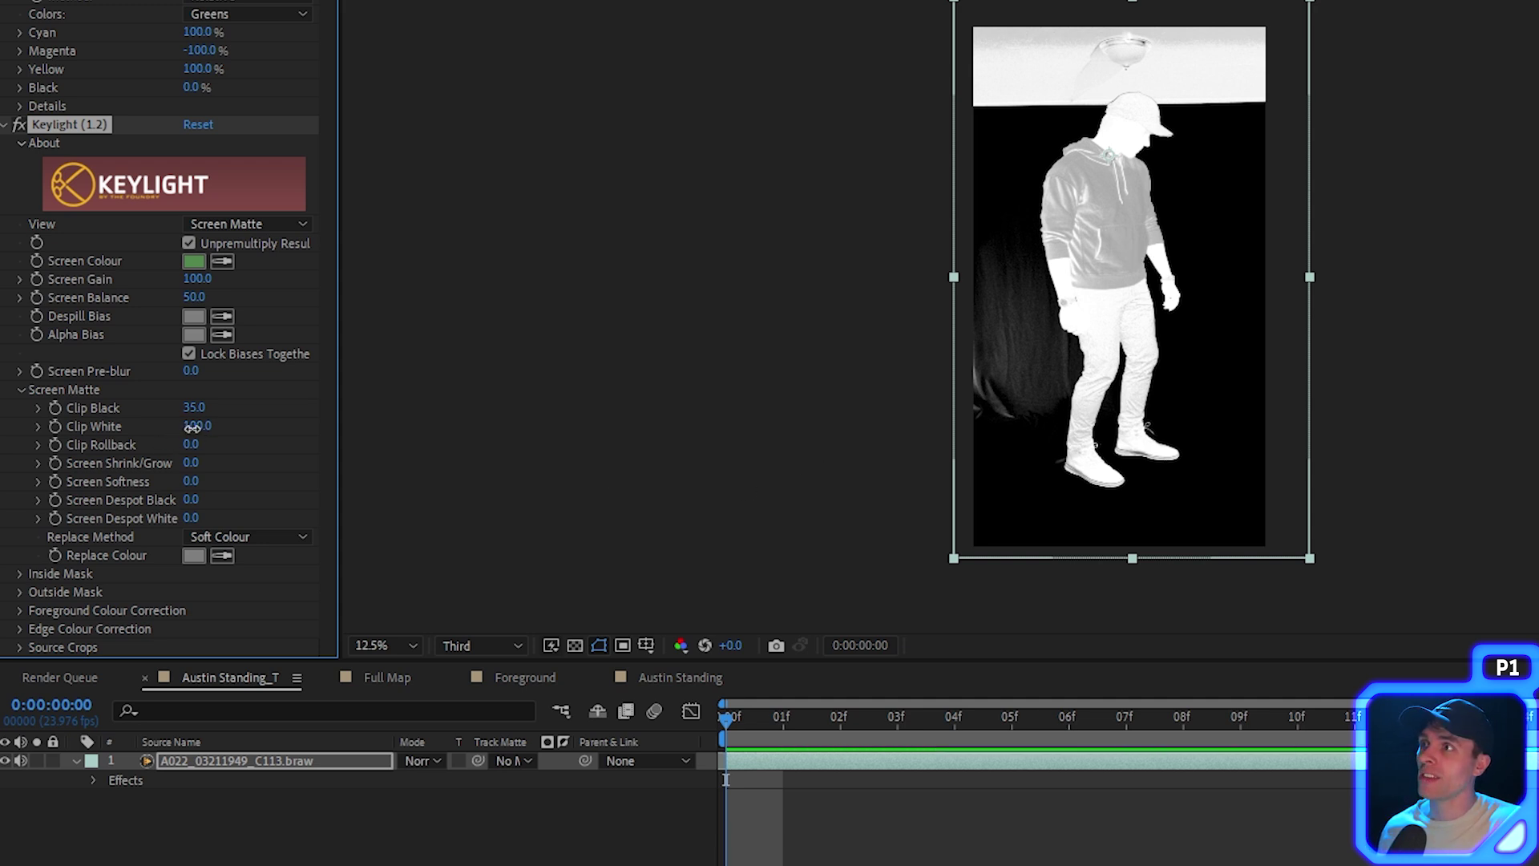
mouse_move(190, 428)
left_mouse_down()
mouse_move(172, 430)
mouse_move(206, 408)
left_mouse_up()
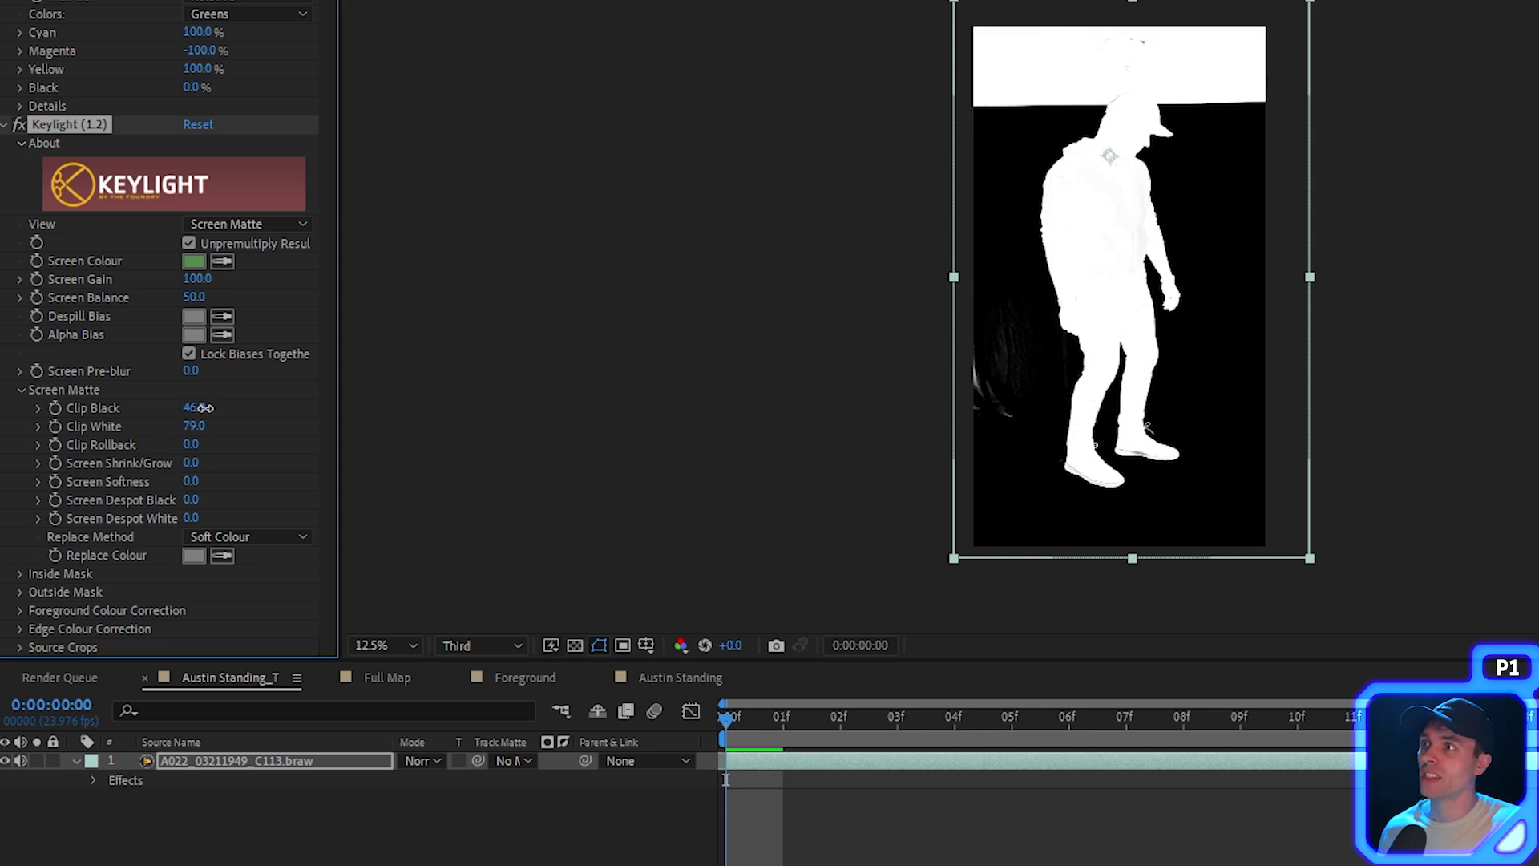
- Set Keylight's Replace Method to Hard Colour and return its view to Final Result
left_click(276, 539)
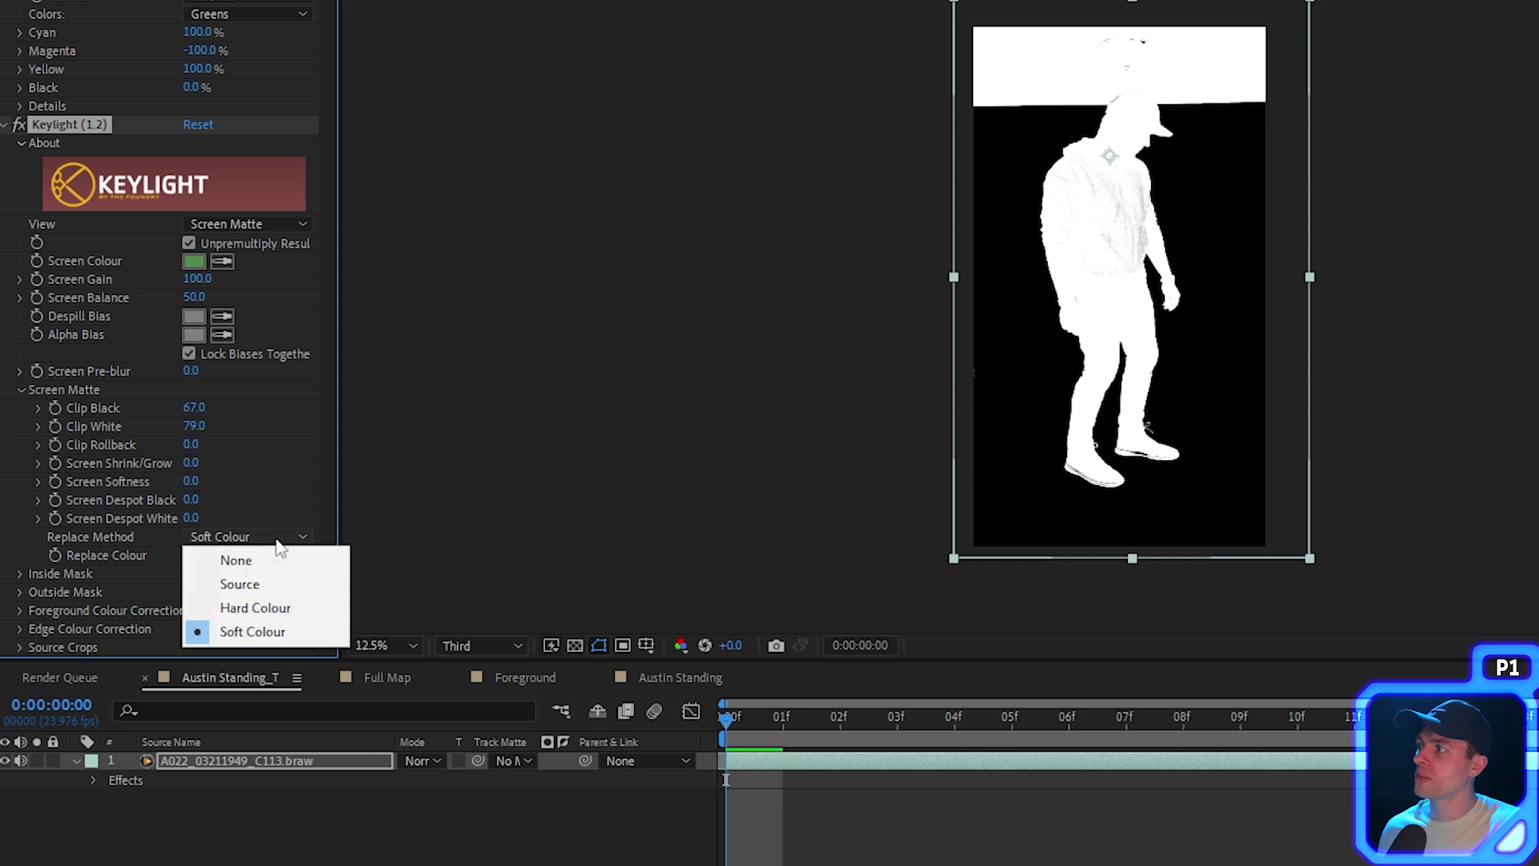
left_click(298, 609)
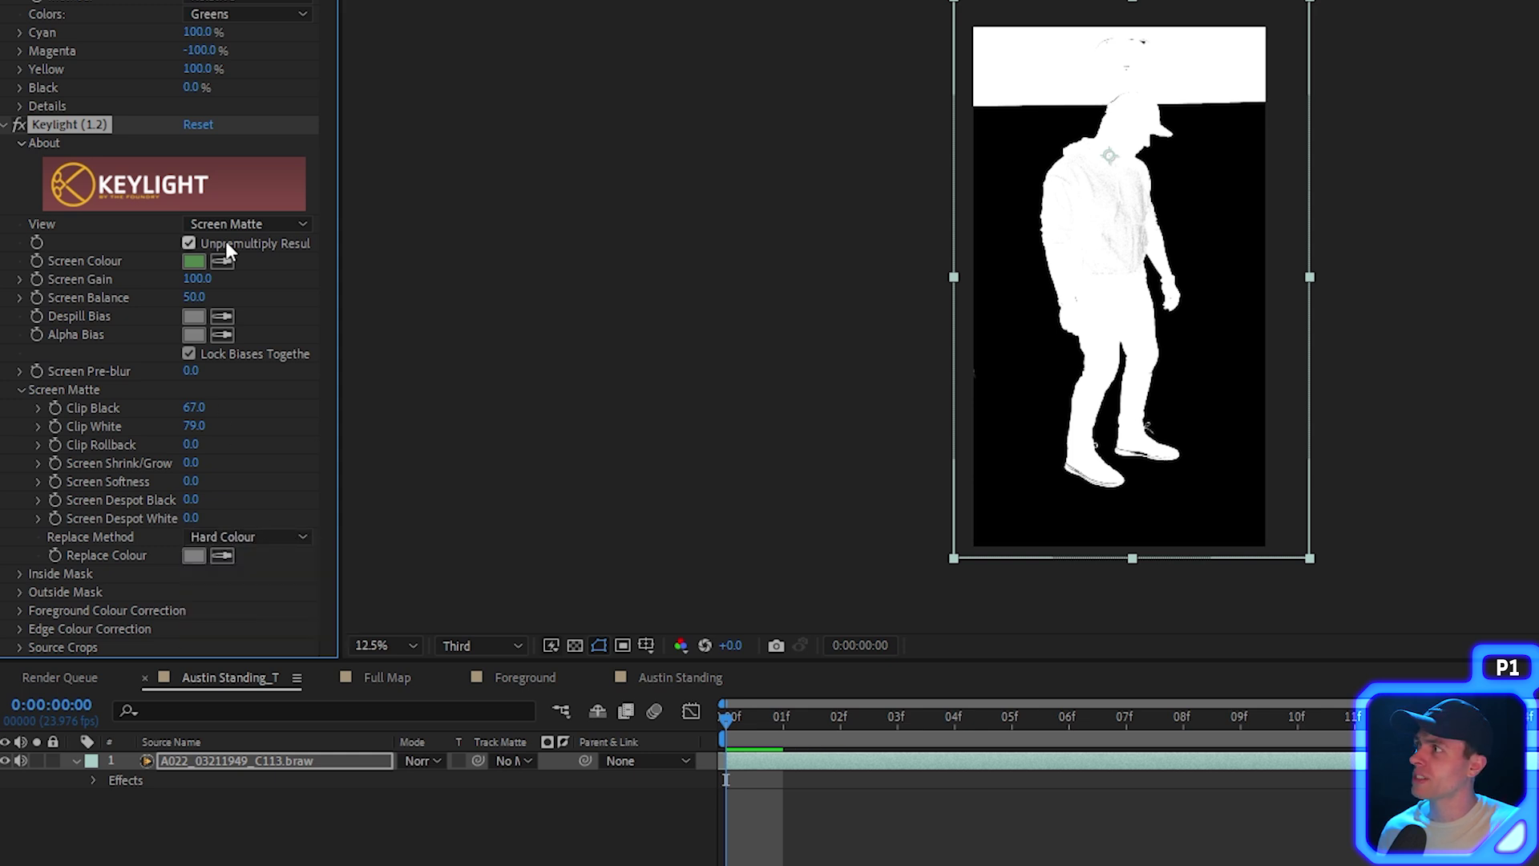
left_click(247, 224)
left_click(240, 321)
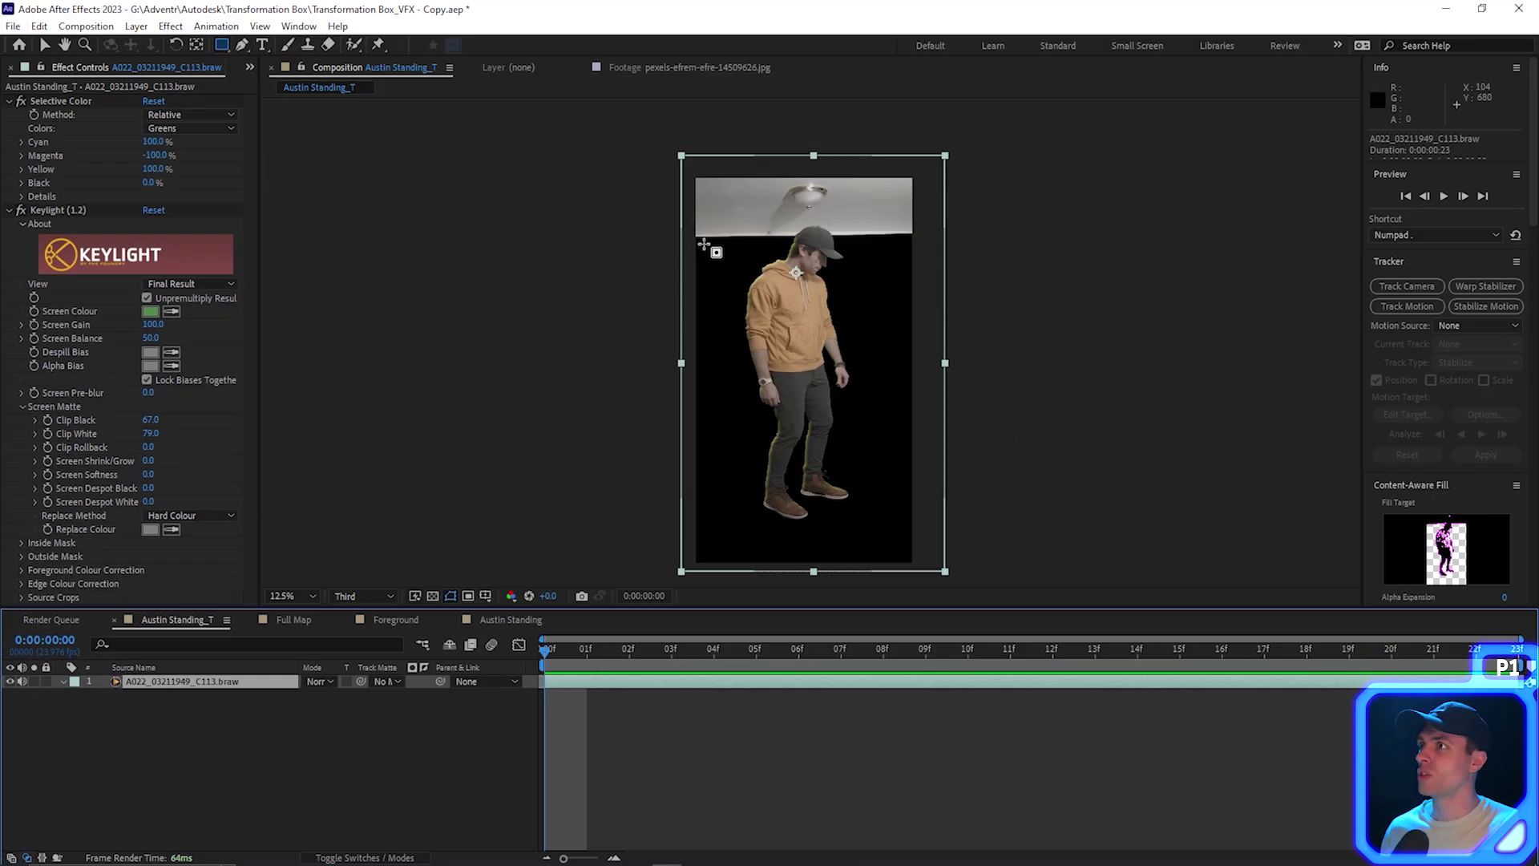
- Draw a rectangular mask on the clip from just below the ceiling edge down to the bottom of the frame
left_click_drag(669, 238, 957, 570)
left_click(703, 726)
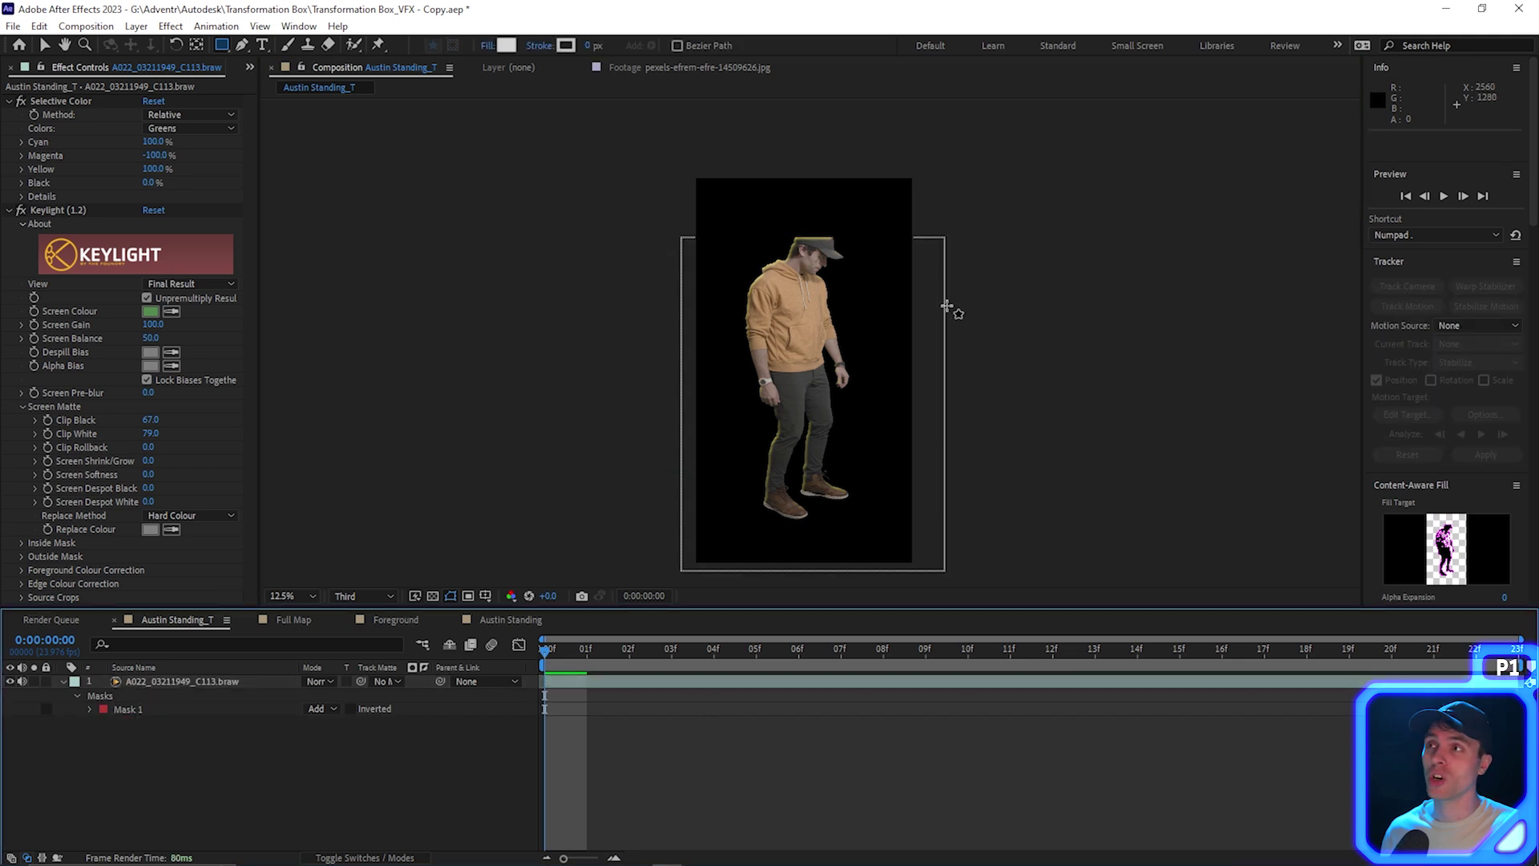
scroll(962, 311, "up", 4)
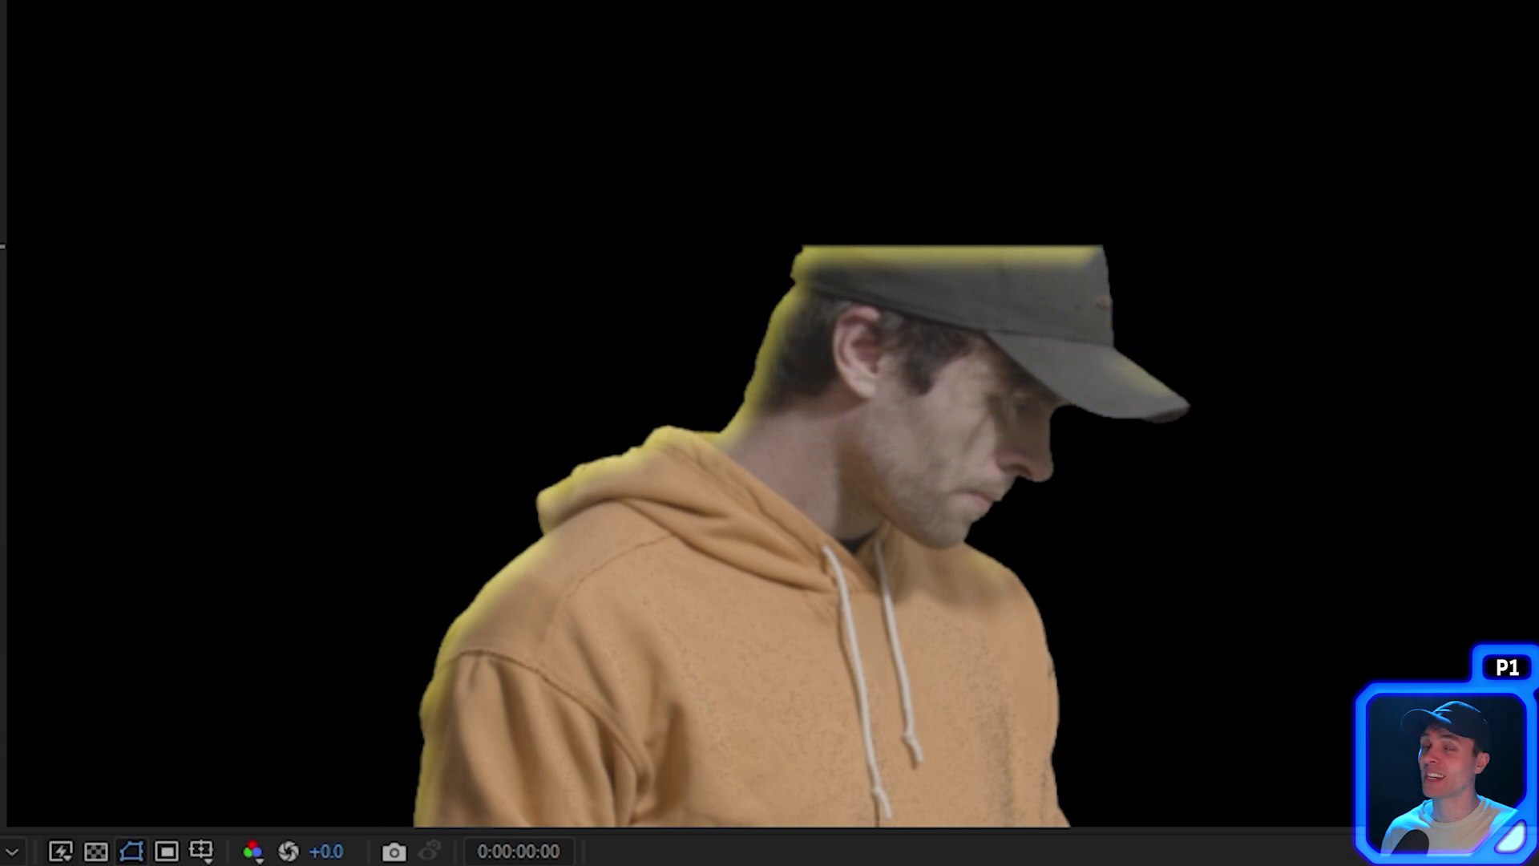
scroll(945, 437, "down", 2)
scroll(970, 352, "up", 2)
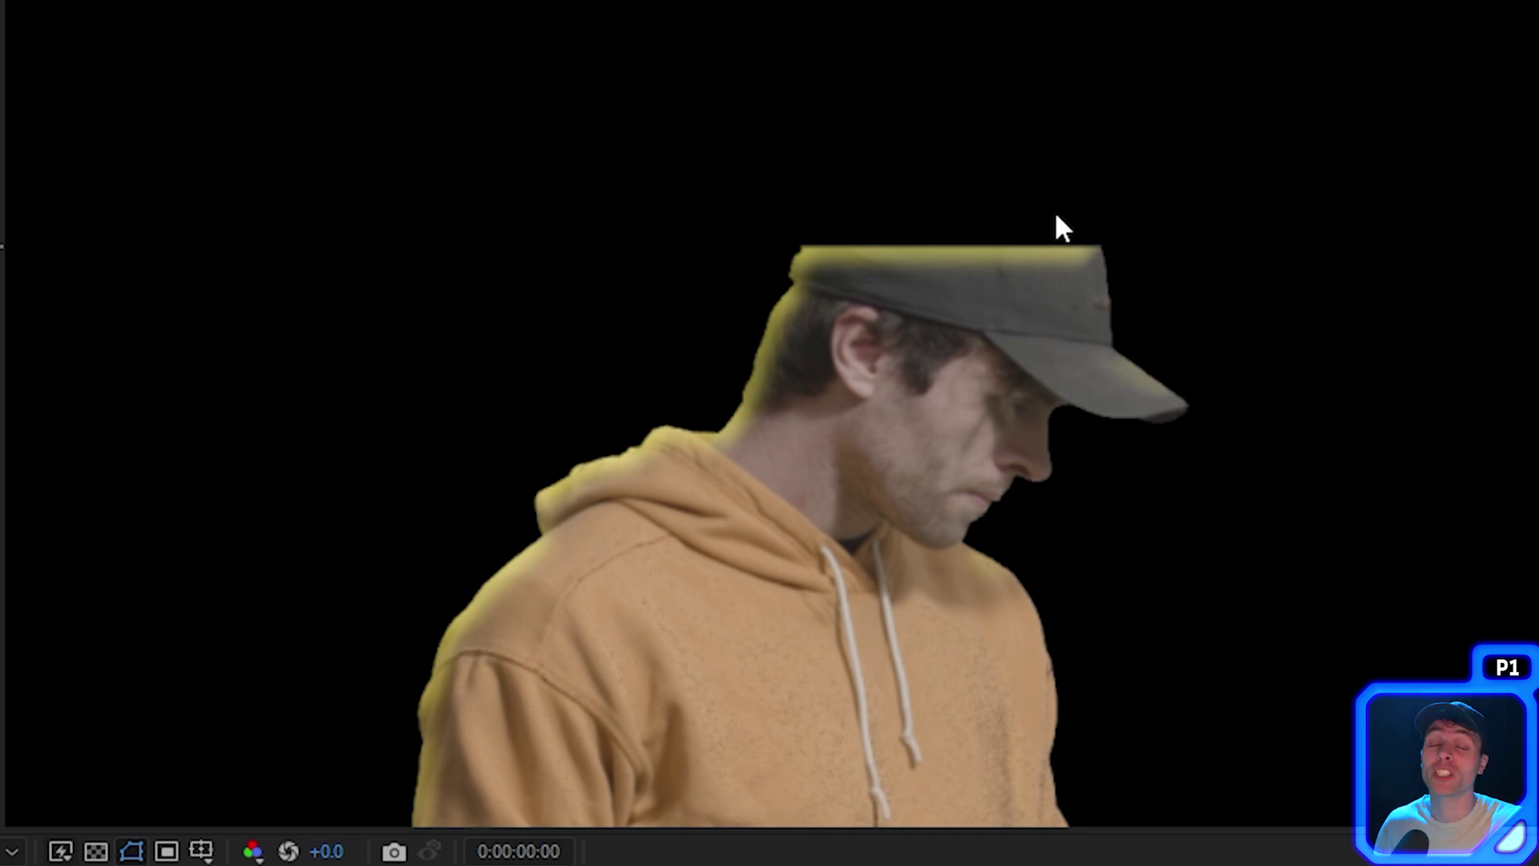
scroll(1056, 216, "down", 3)
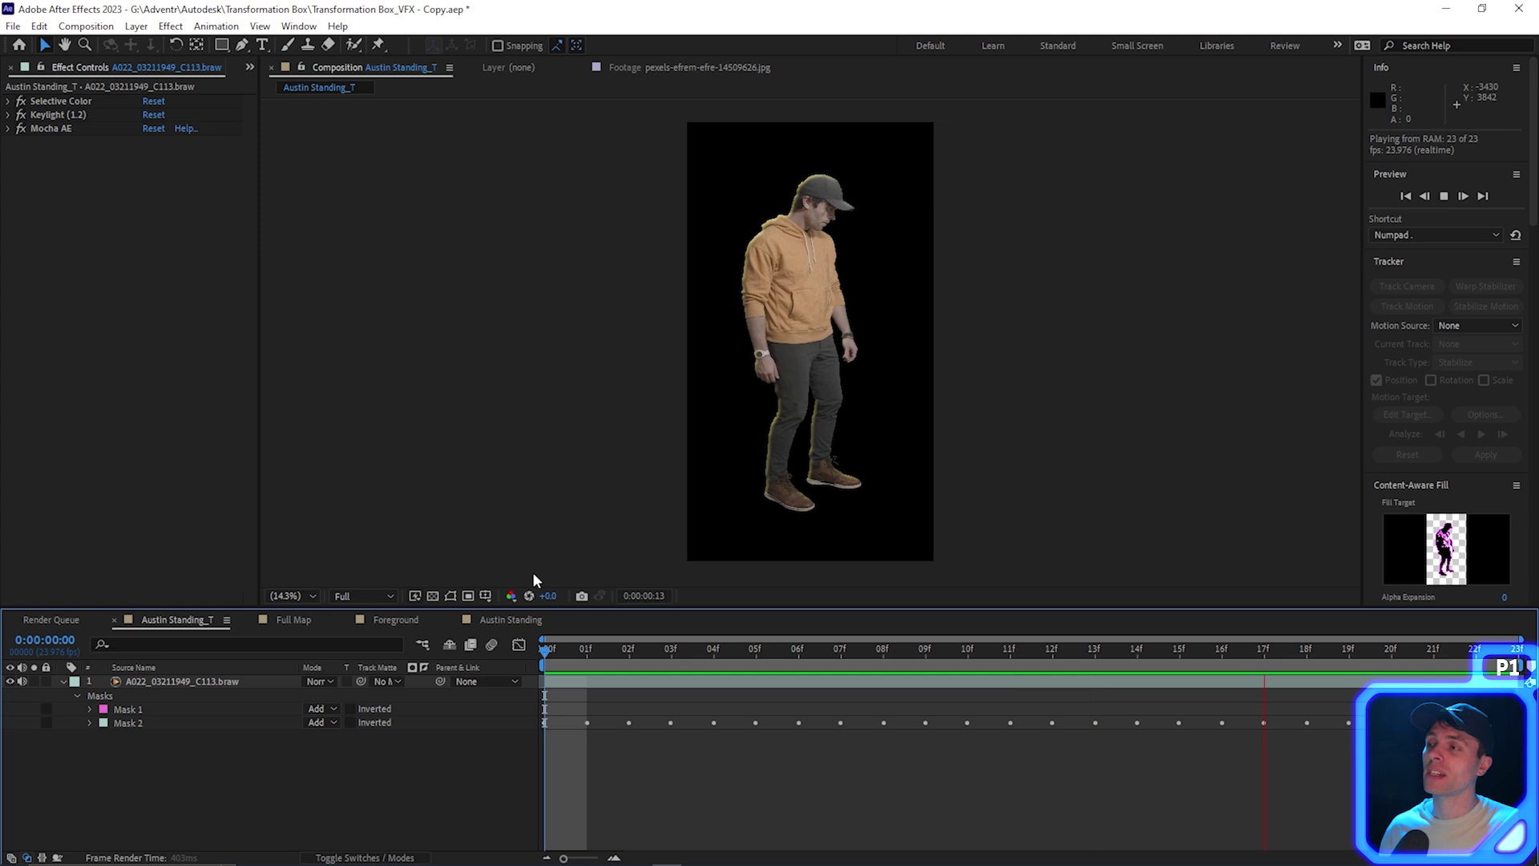
- Check the keyed cutout against the transparency grid, restore the black background and show the mask outlines
left_click(432, 596)
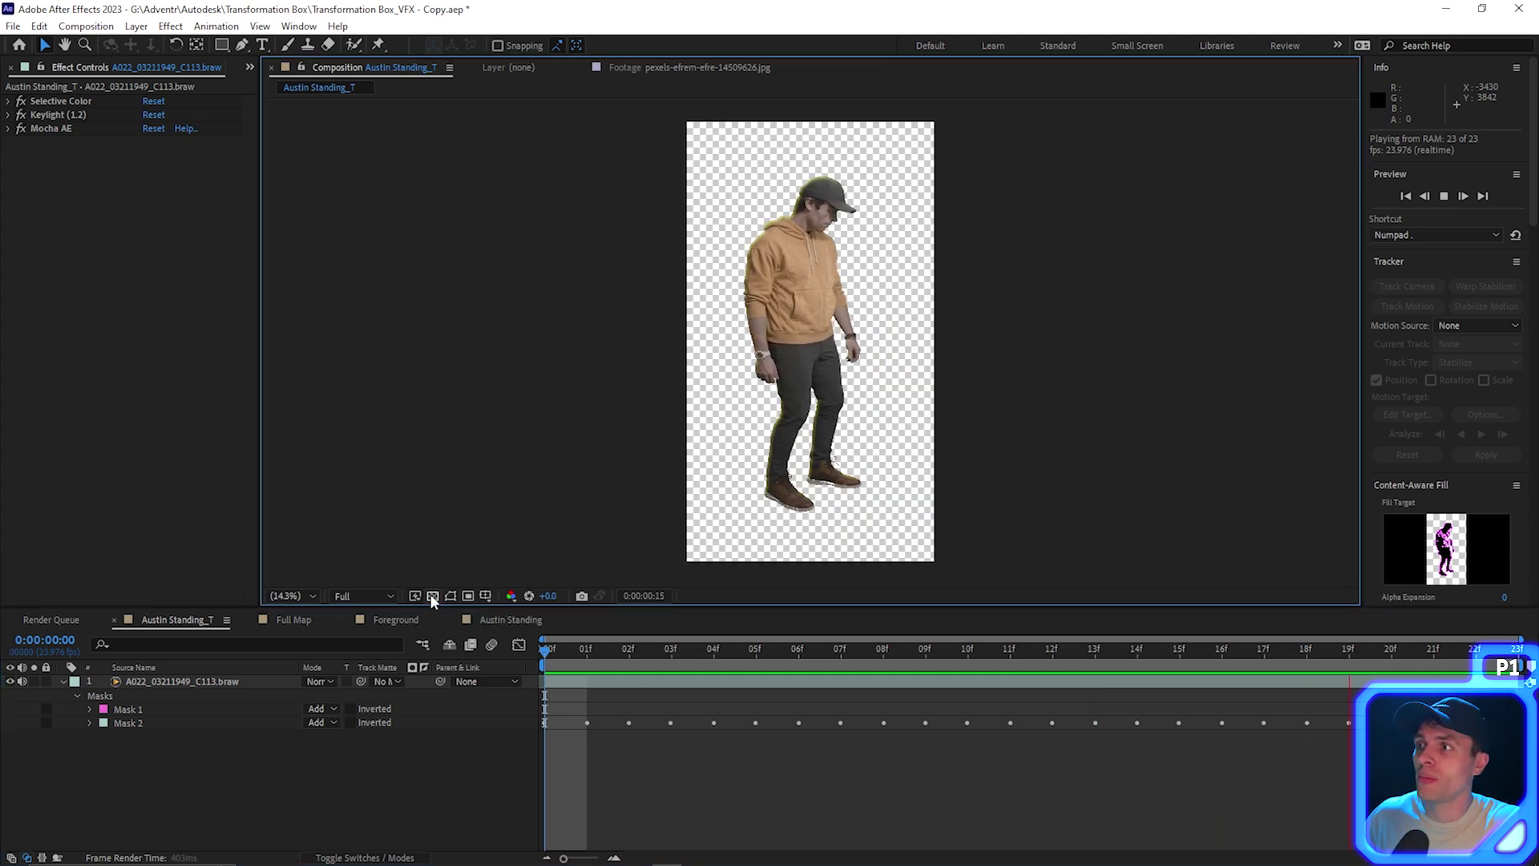
left_click(432, 595)
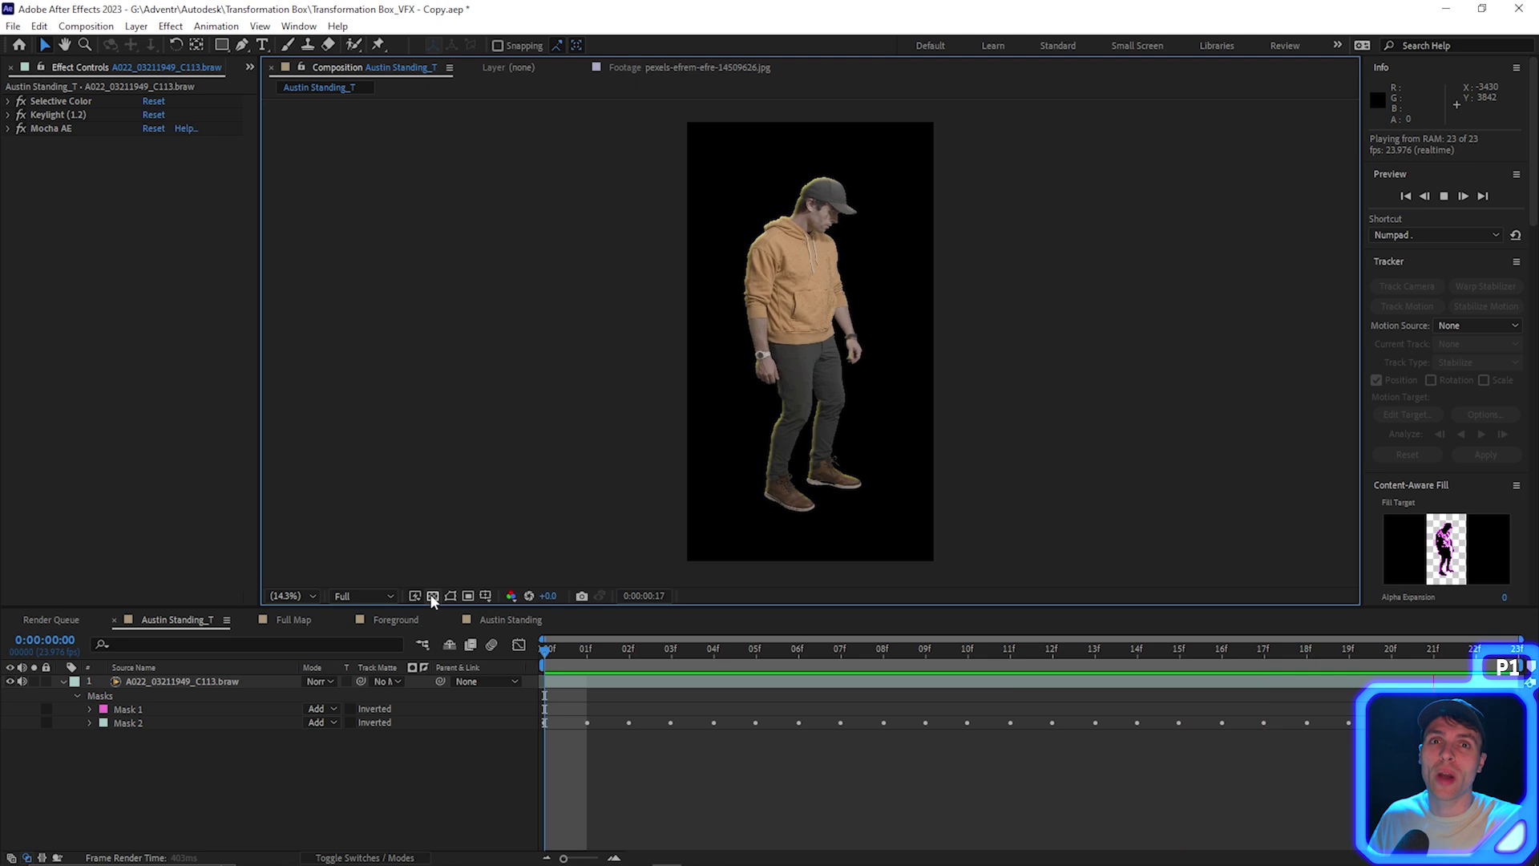
left_click(451, 596)
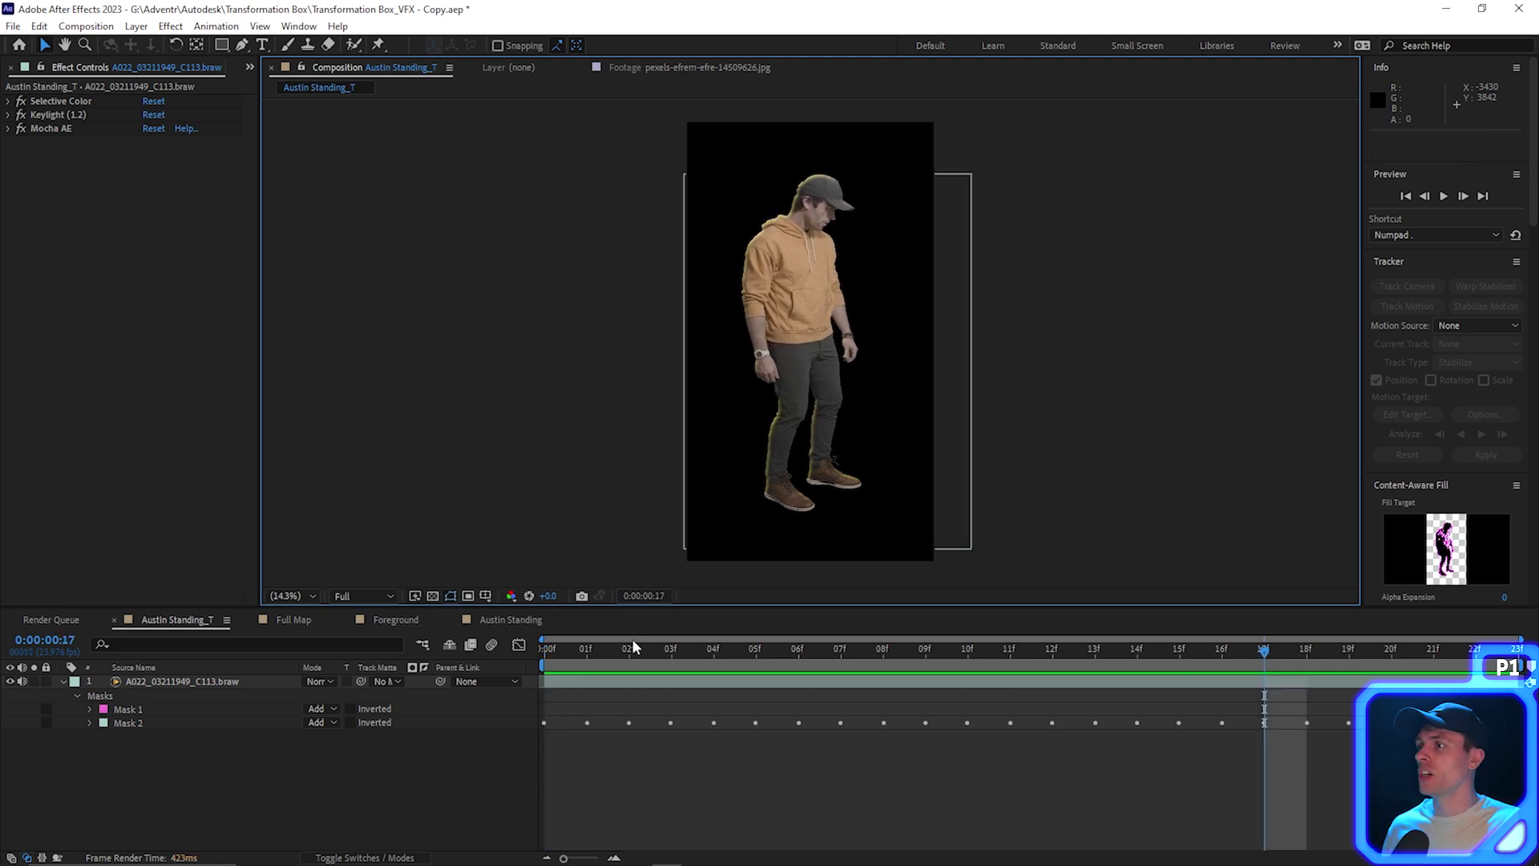
- Create a new adjustment layer above the keyed clip
right_click(471, 713)
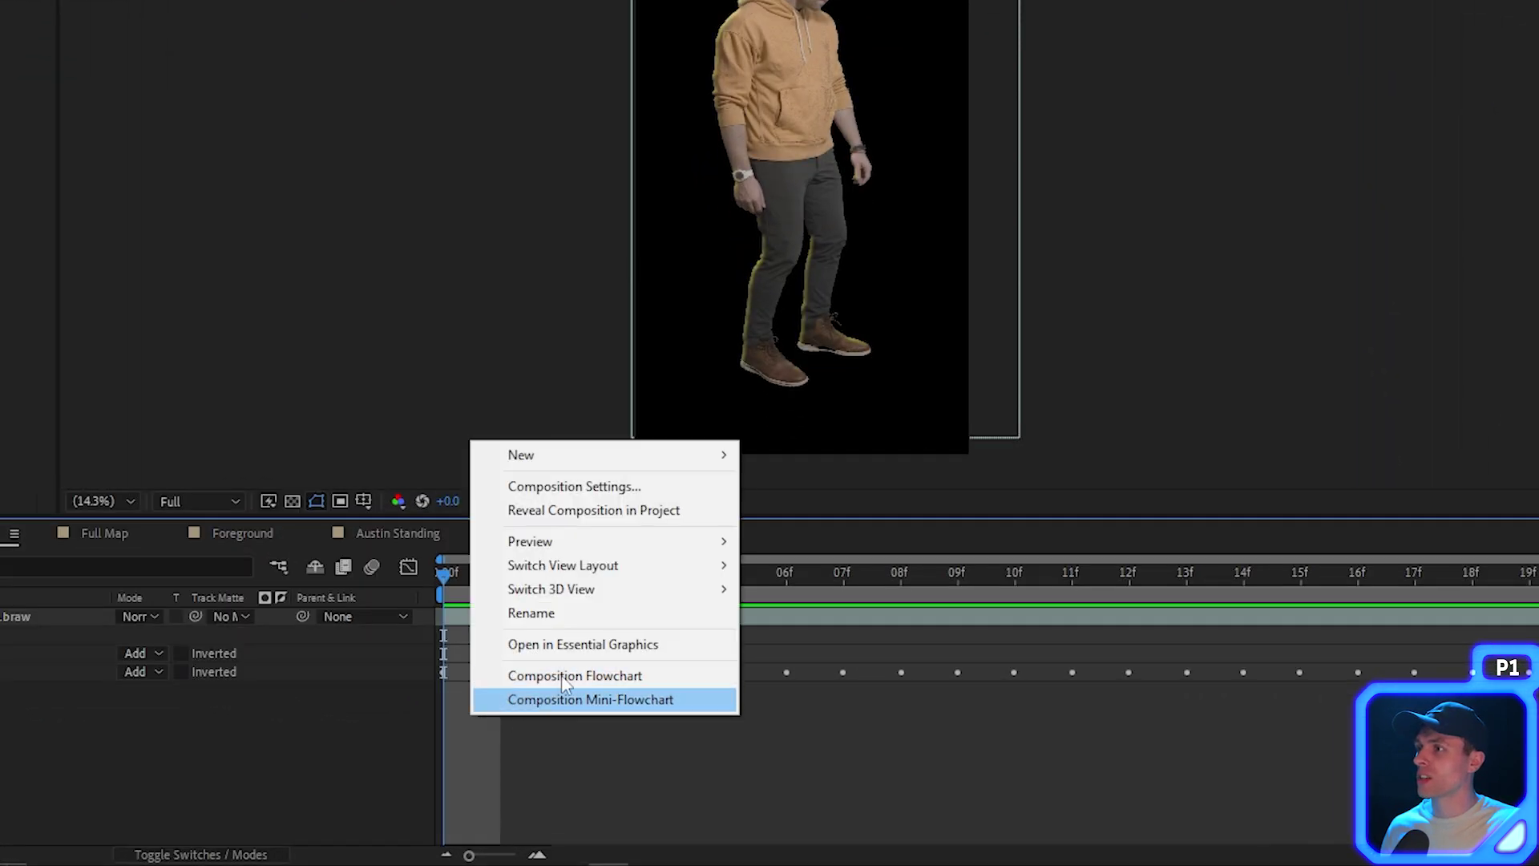
mouse_move(603, 464)
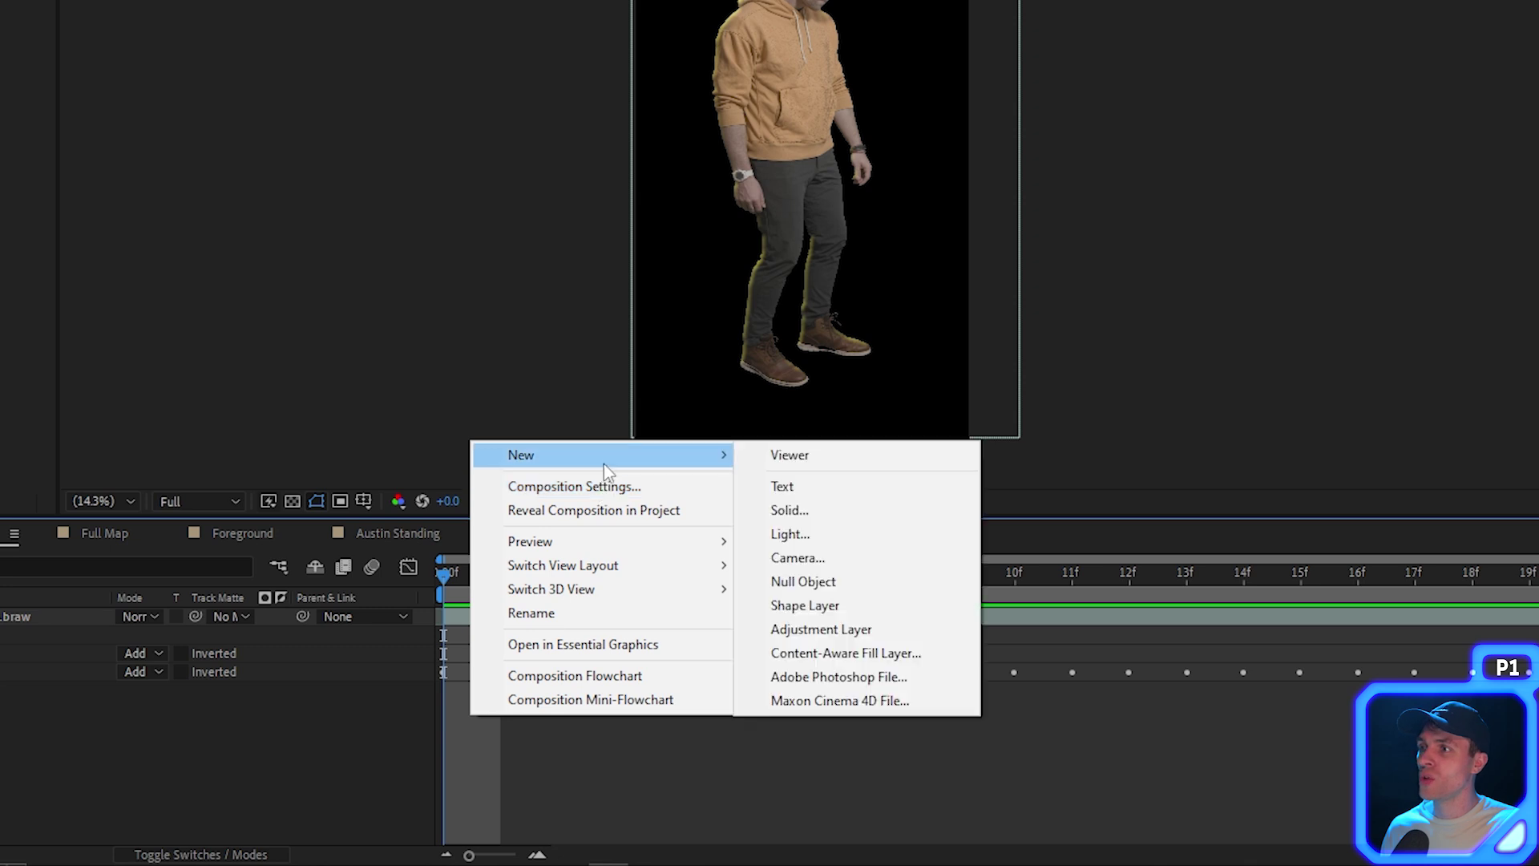
left_click(915, 630)
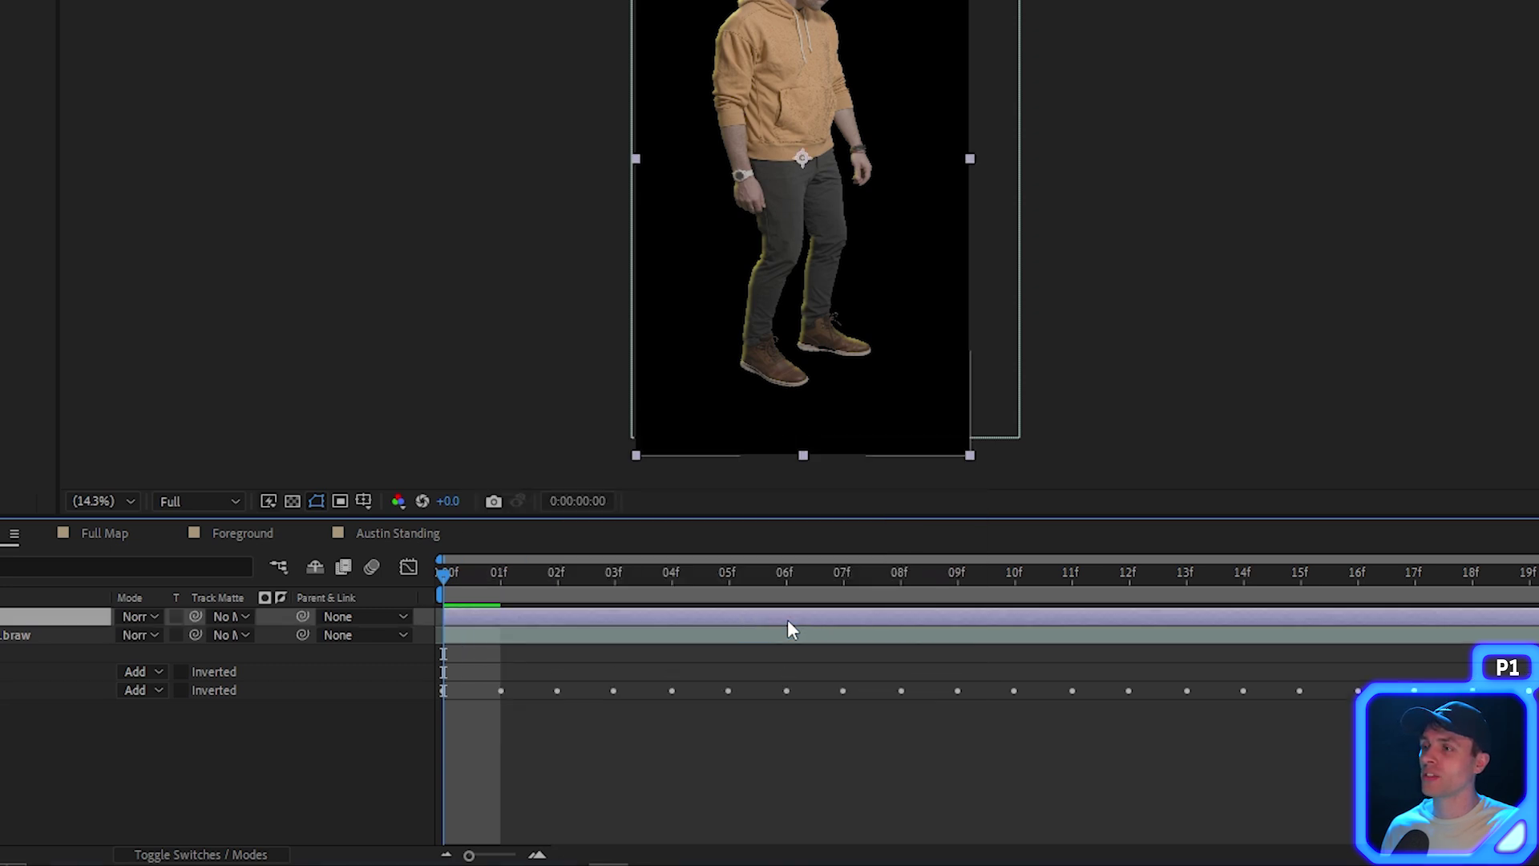
- Apply the Posterize effect to the adjustment layer and set its Level to 9
right_click(677, 622)
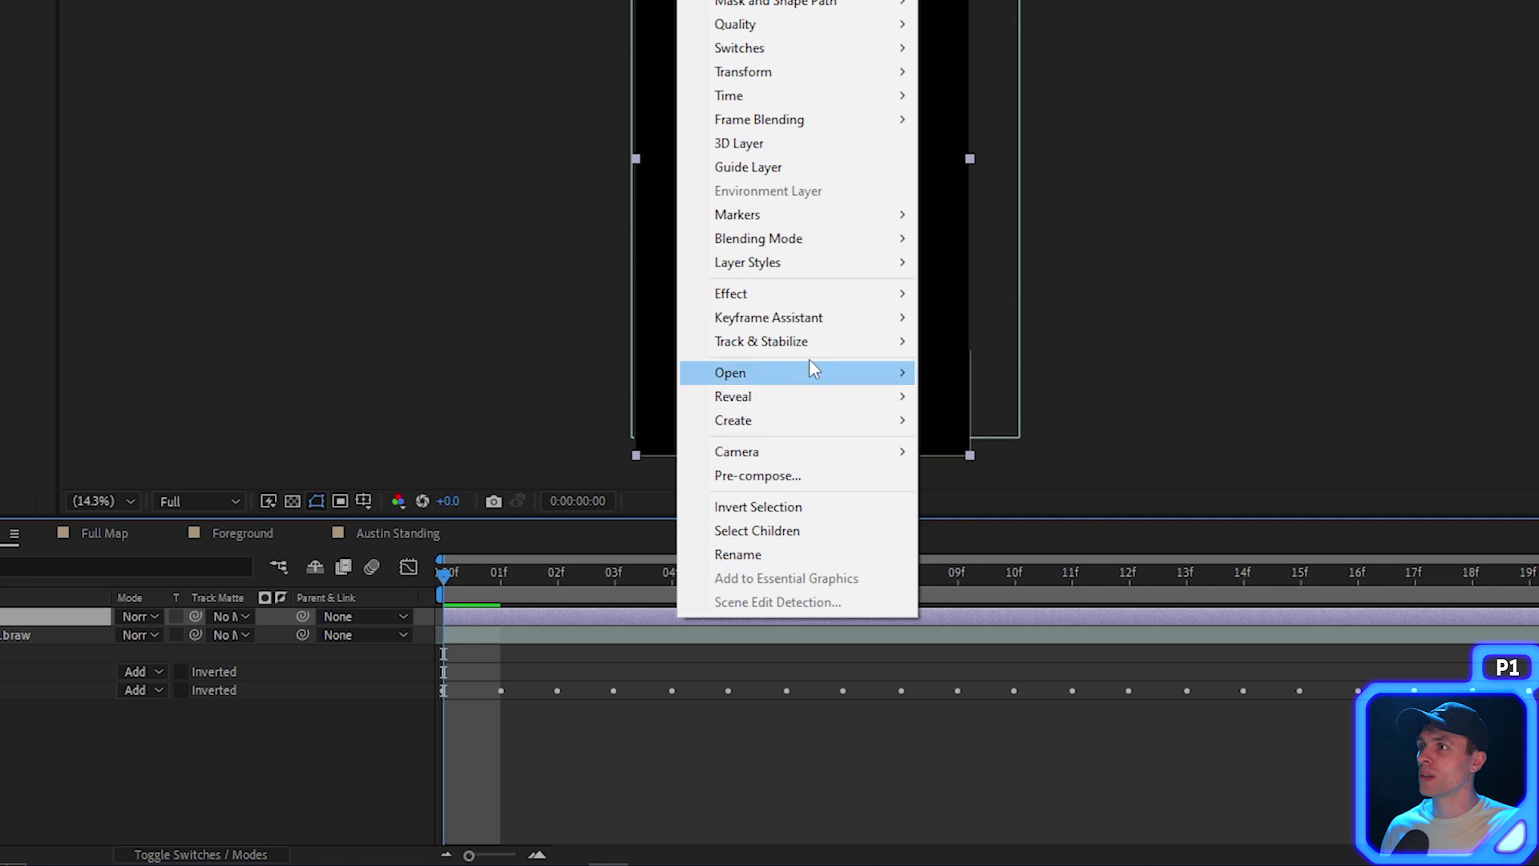
mouse_move(835, 311)
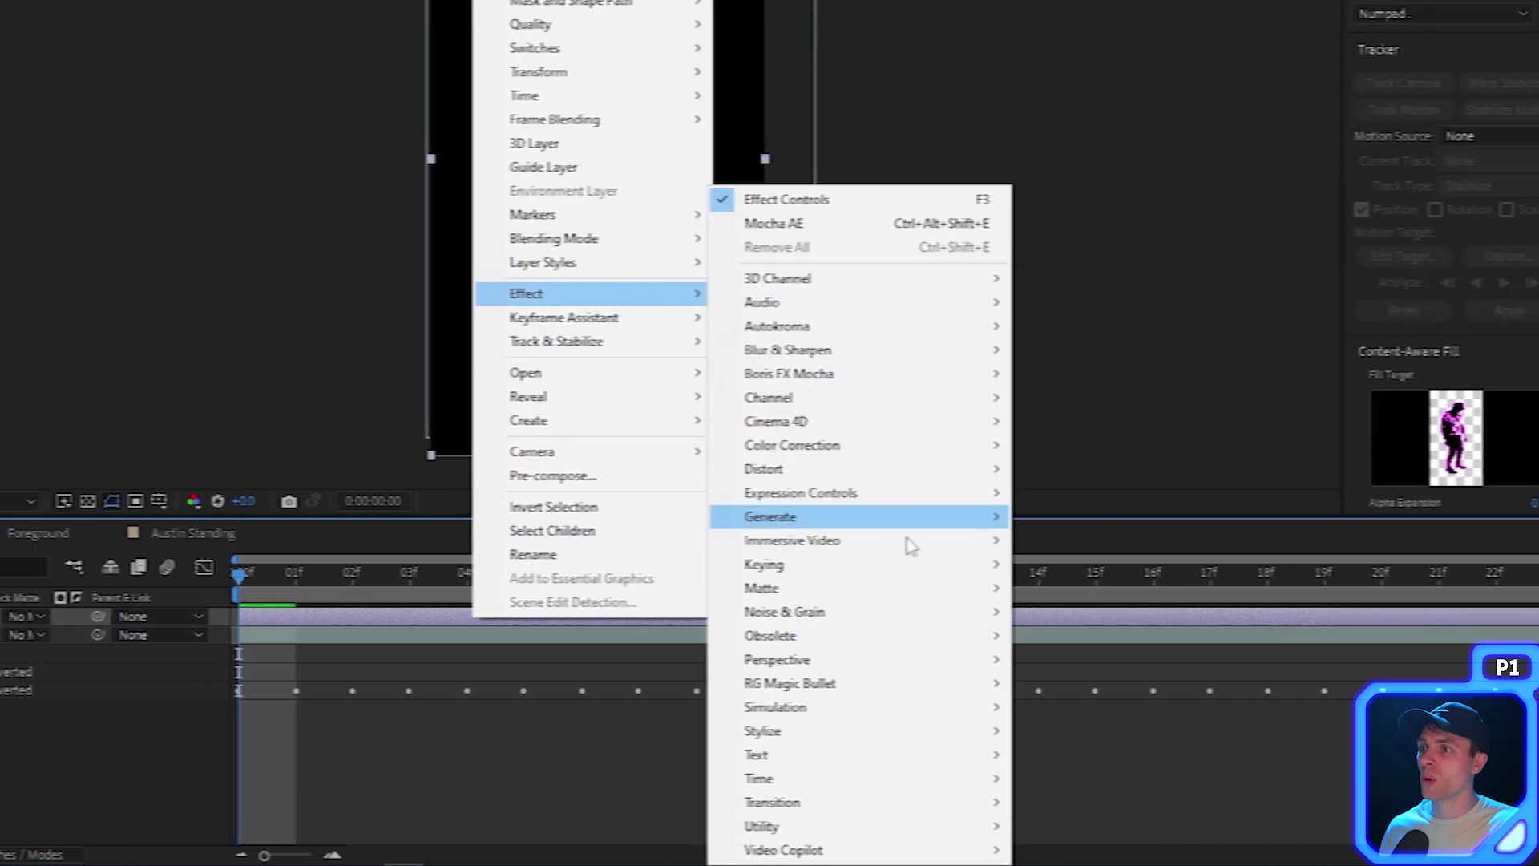
mouse_move(1162, 736)
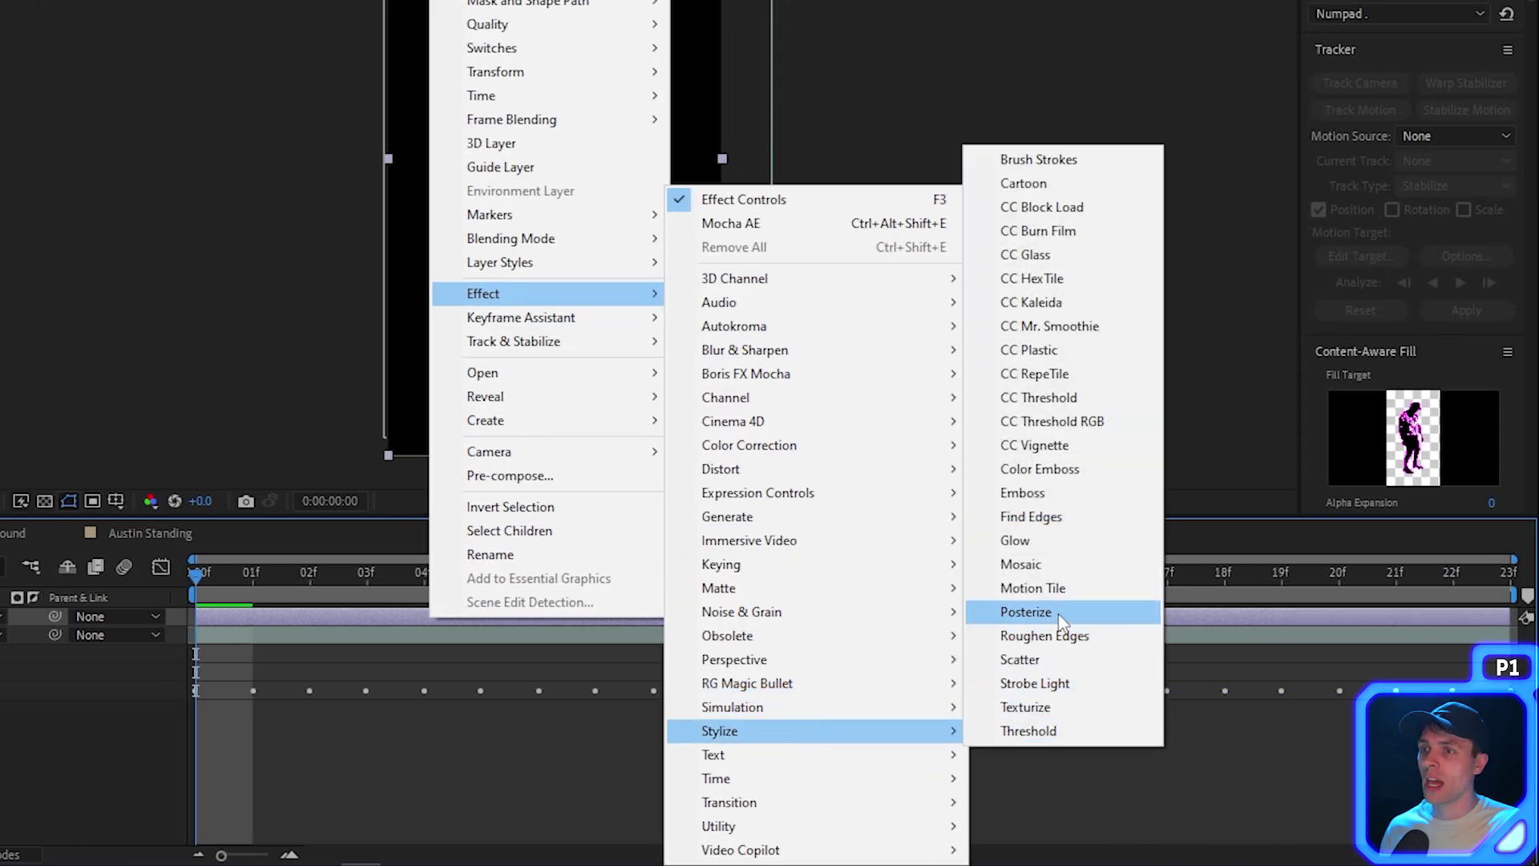
left_click(1034, 611)
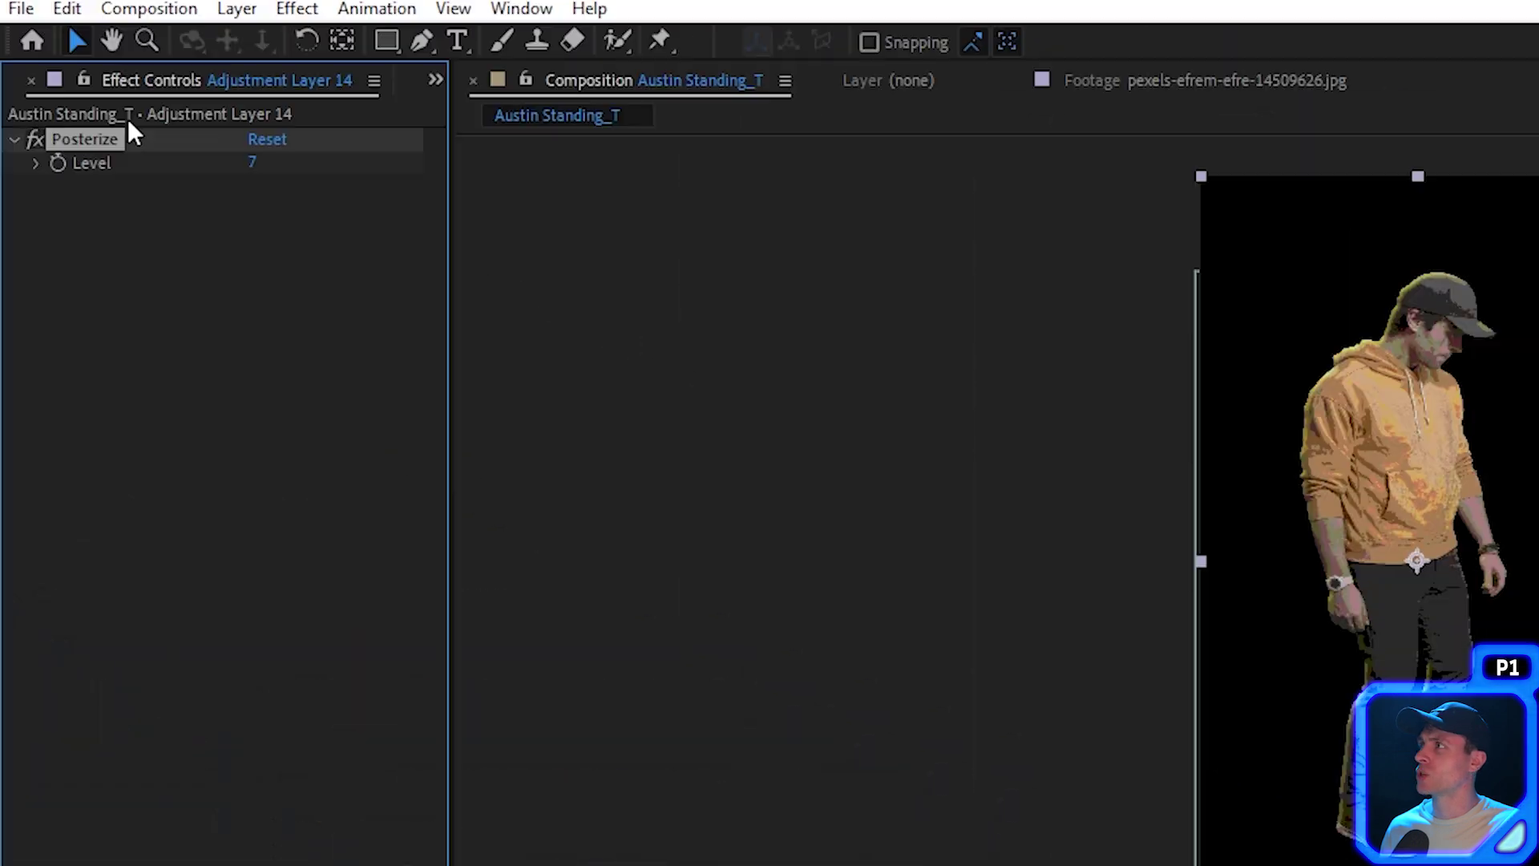
left_click(255, 163)
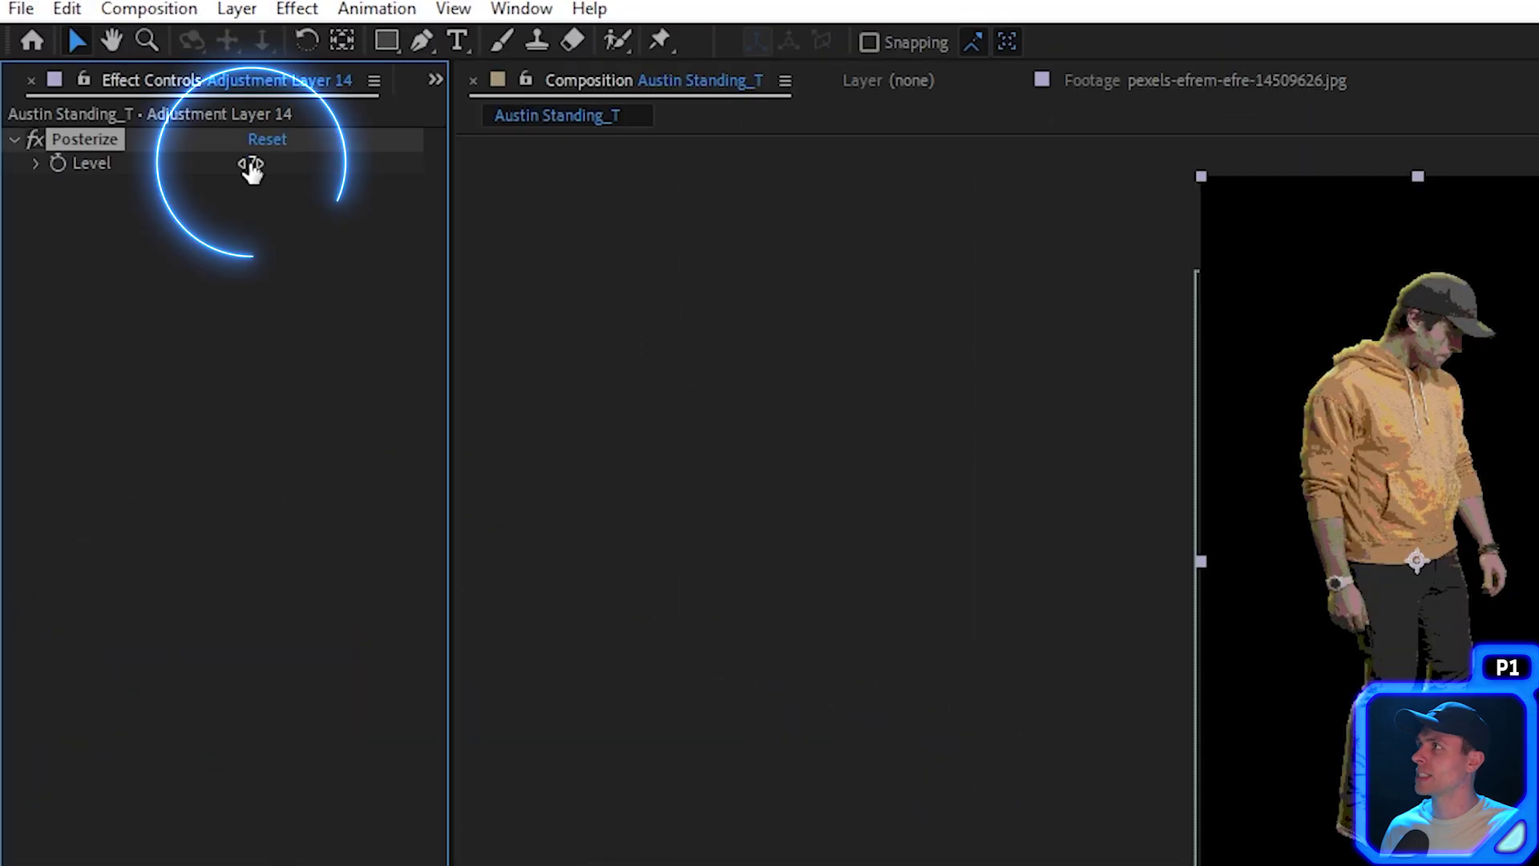
type("9")
key("Return")
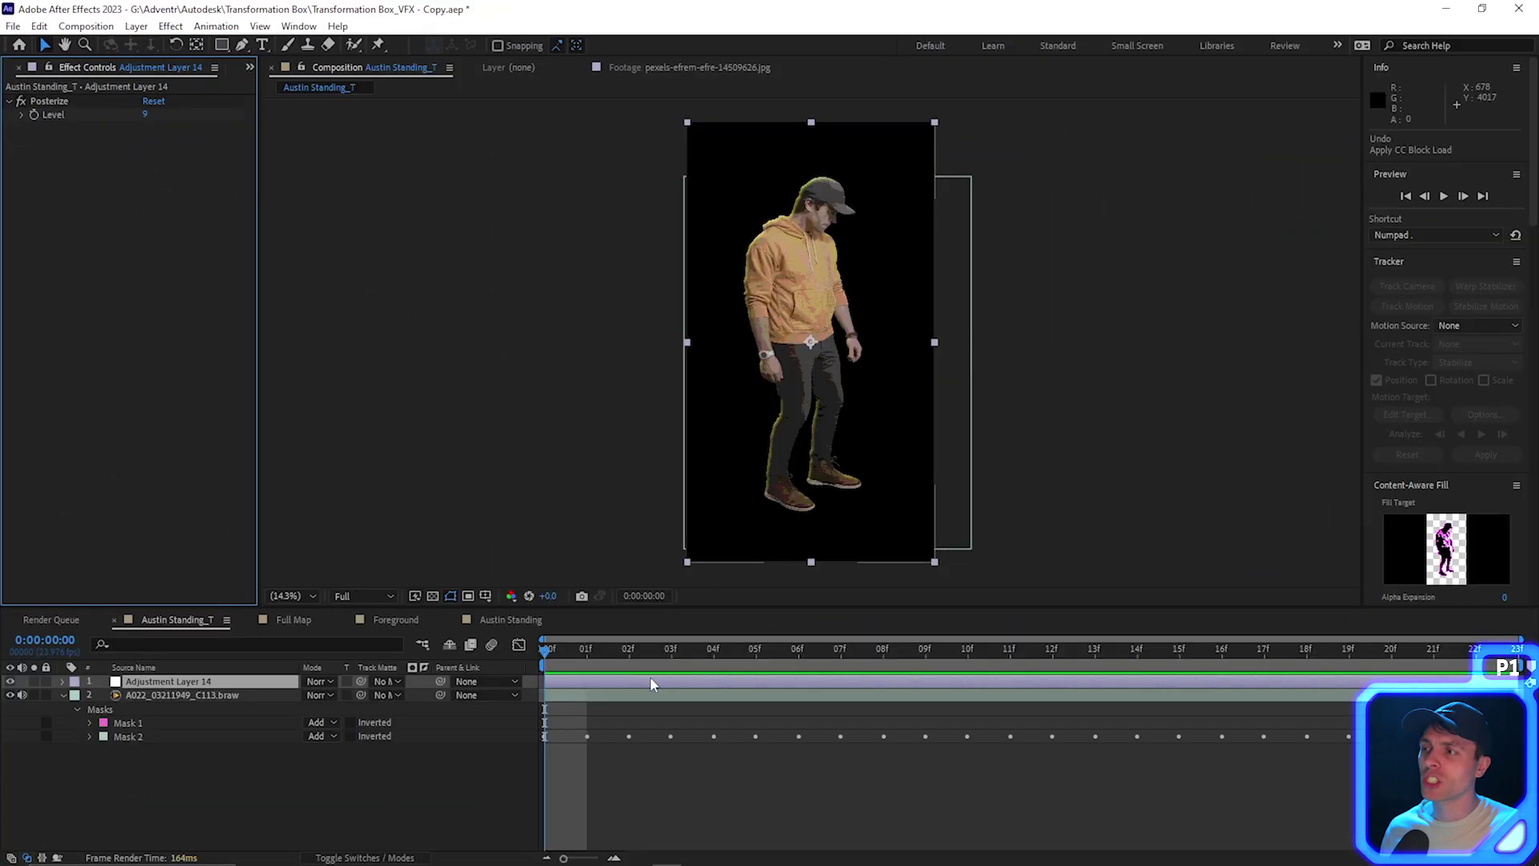
- Apply the CC Block Load effect to the adjustment layer and turn off Start Cleared
right_click(651, 683)
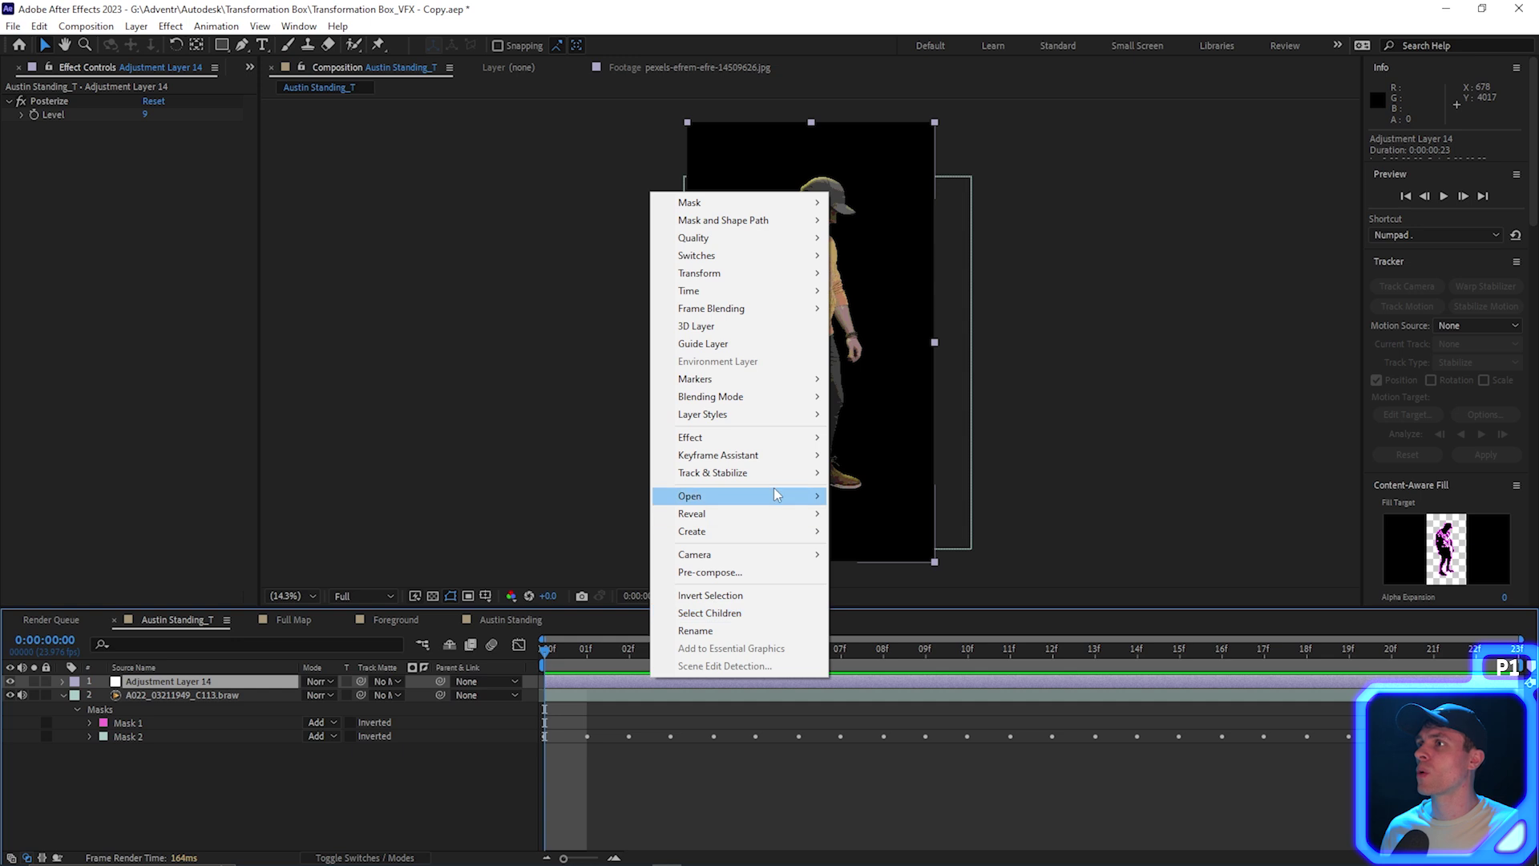
mouse_move(824, 448)
mouse_move(990, 768)
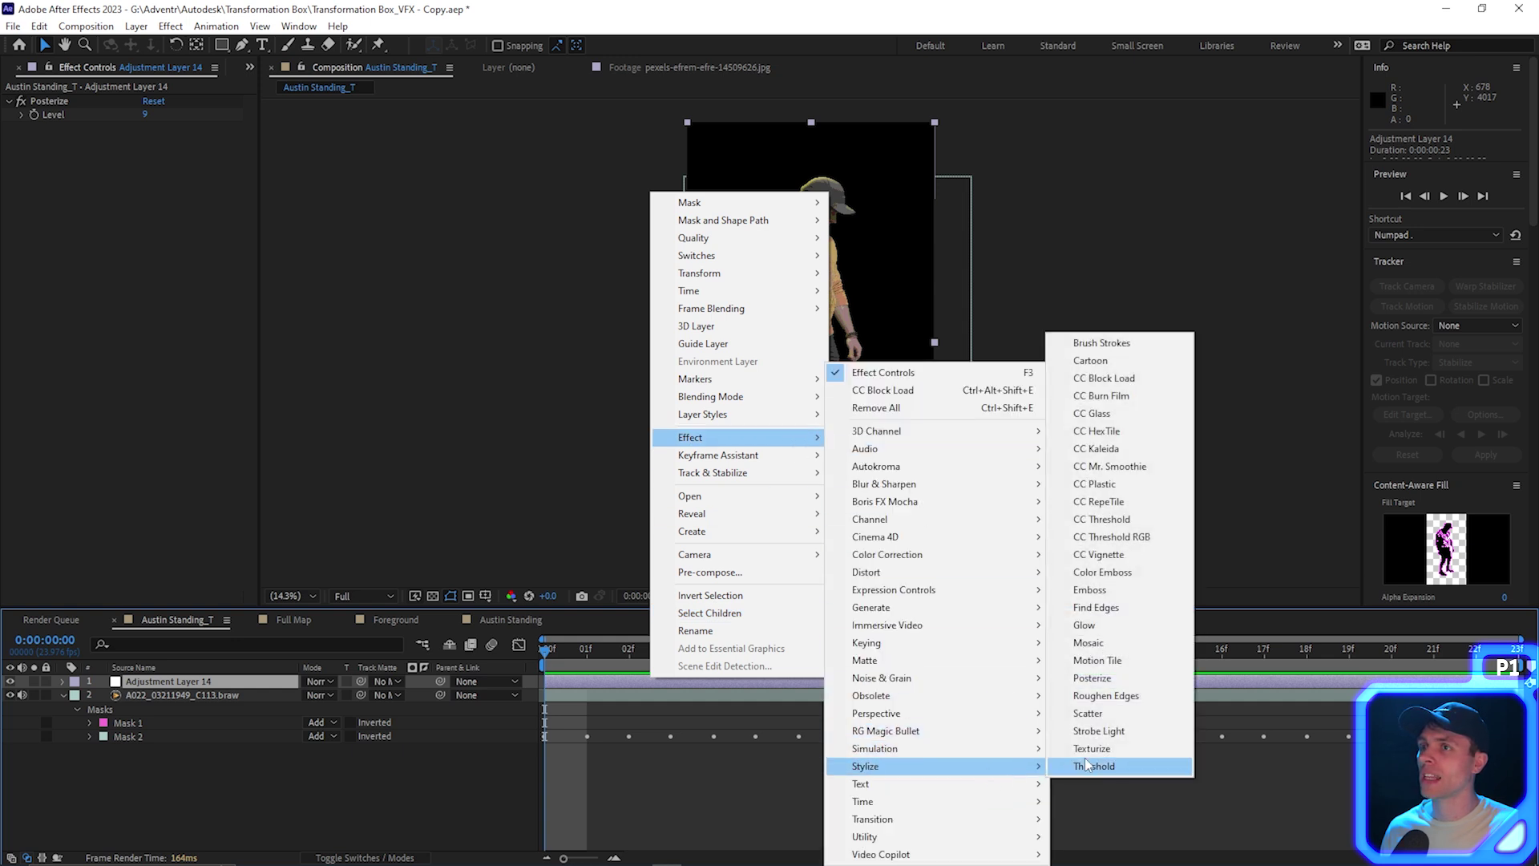
left_click(1114, 378)
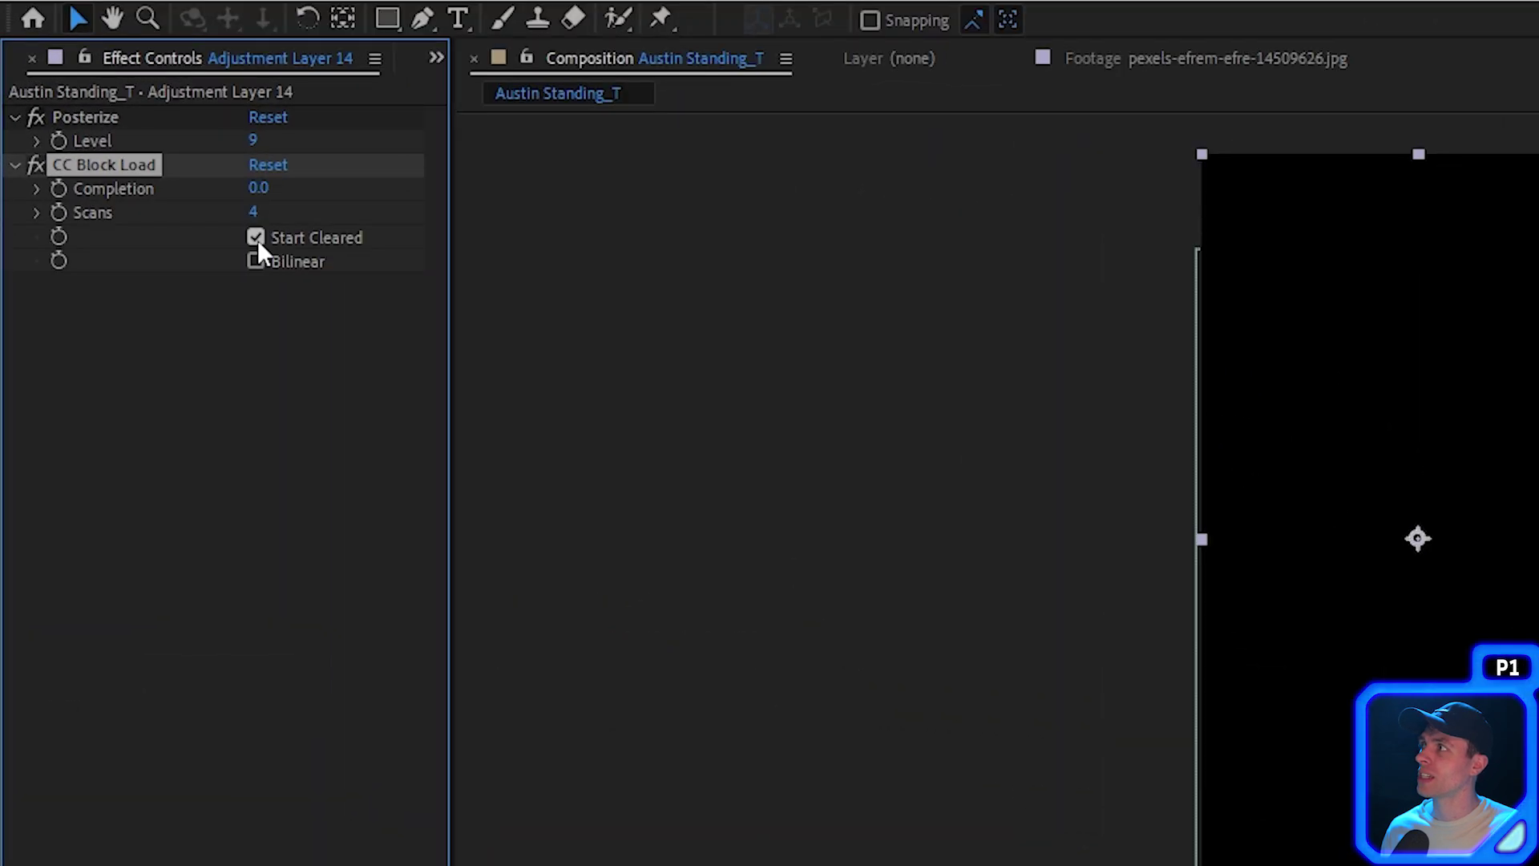
left_click(256, 238)
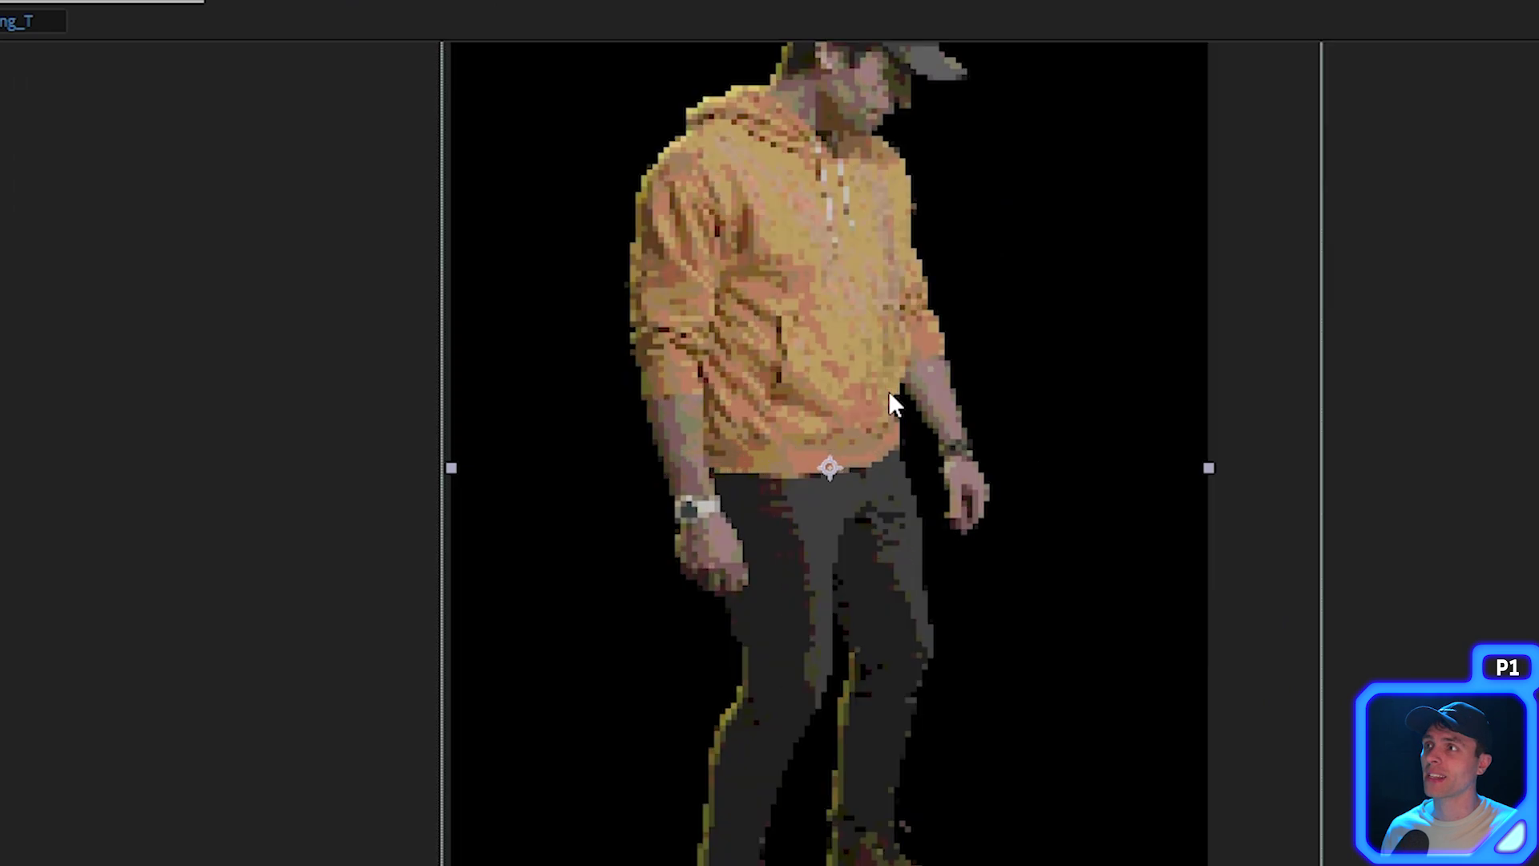
- Try Scans values of 6 and 3 for CC Block Load, comparing the pixelation, and return it to 4
scroll(888, 391, "up", 5)
scroll(874, 372, "down", 4)
scroll(893, 368, "up", 3)
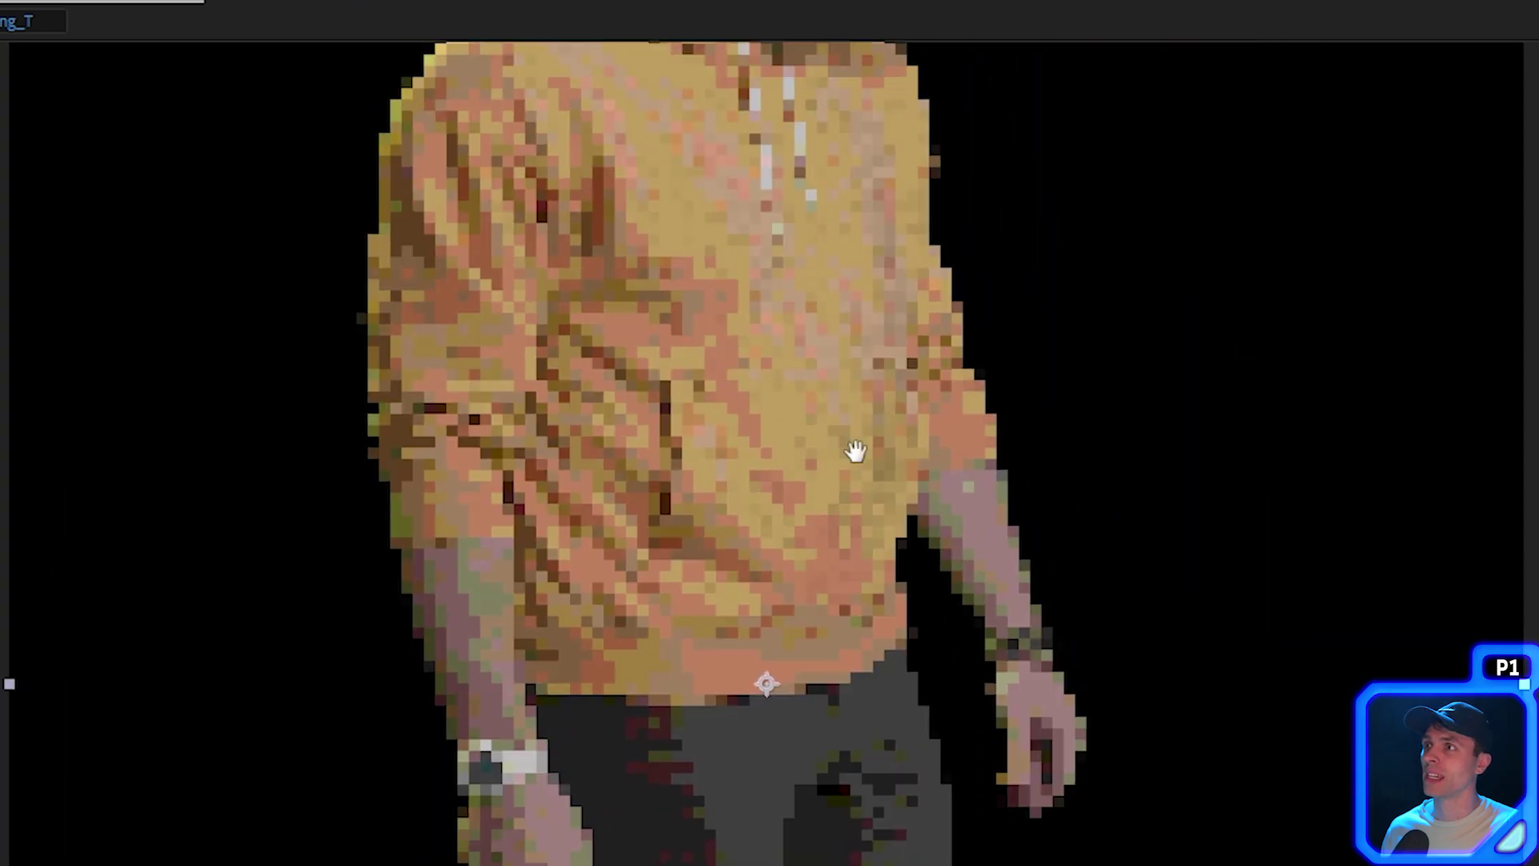
scroll(851, 439, "up", 2)
scroll(856, 417, "down", 2)
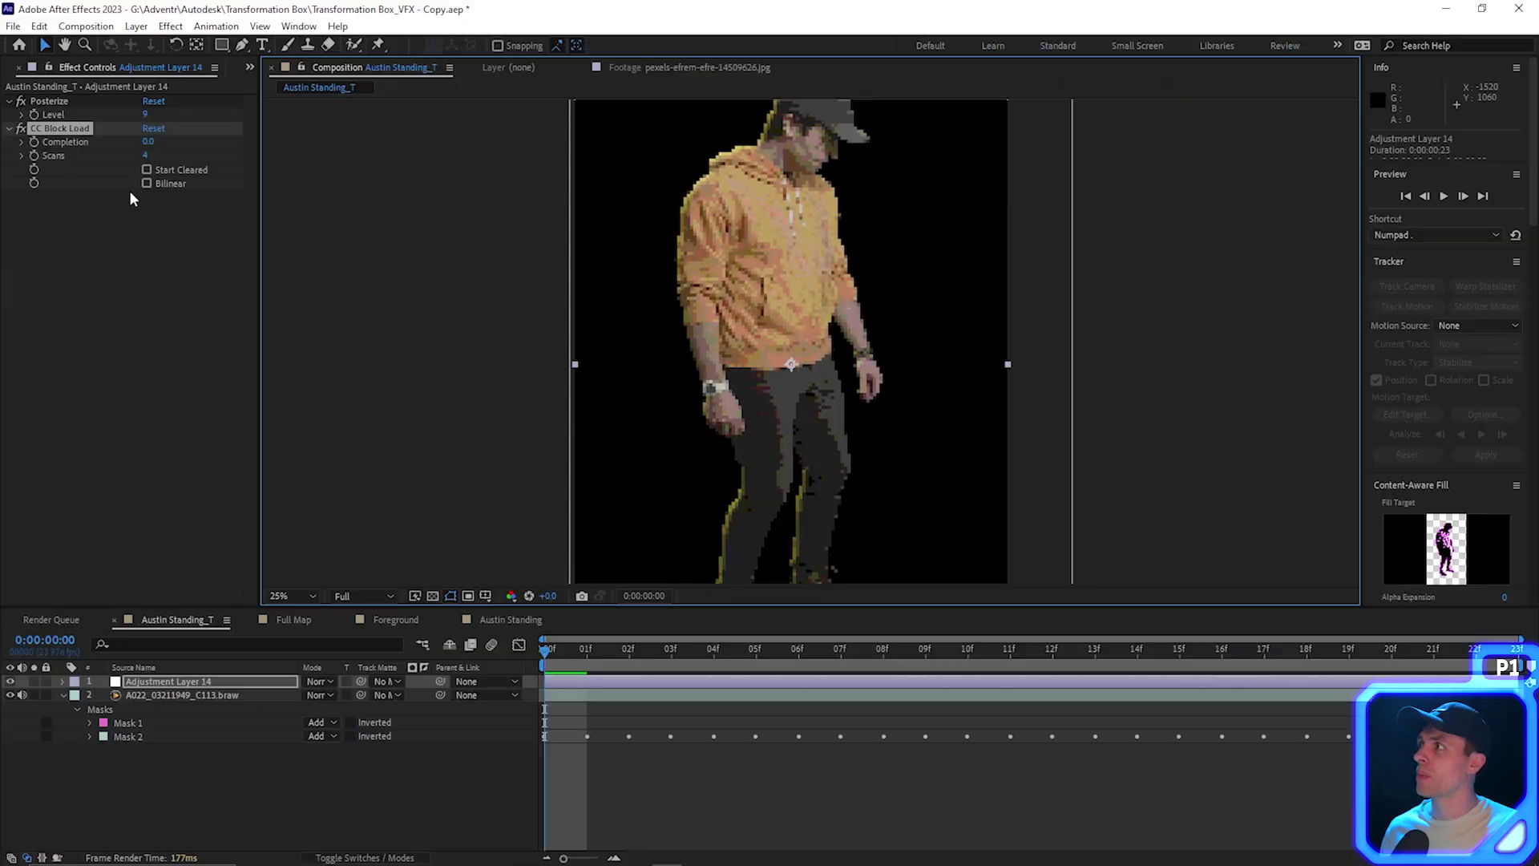
left_click(145, 156)
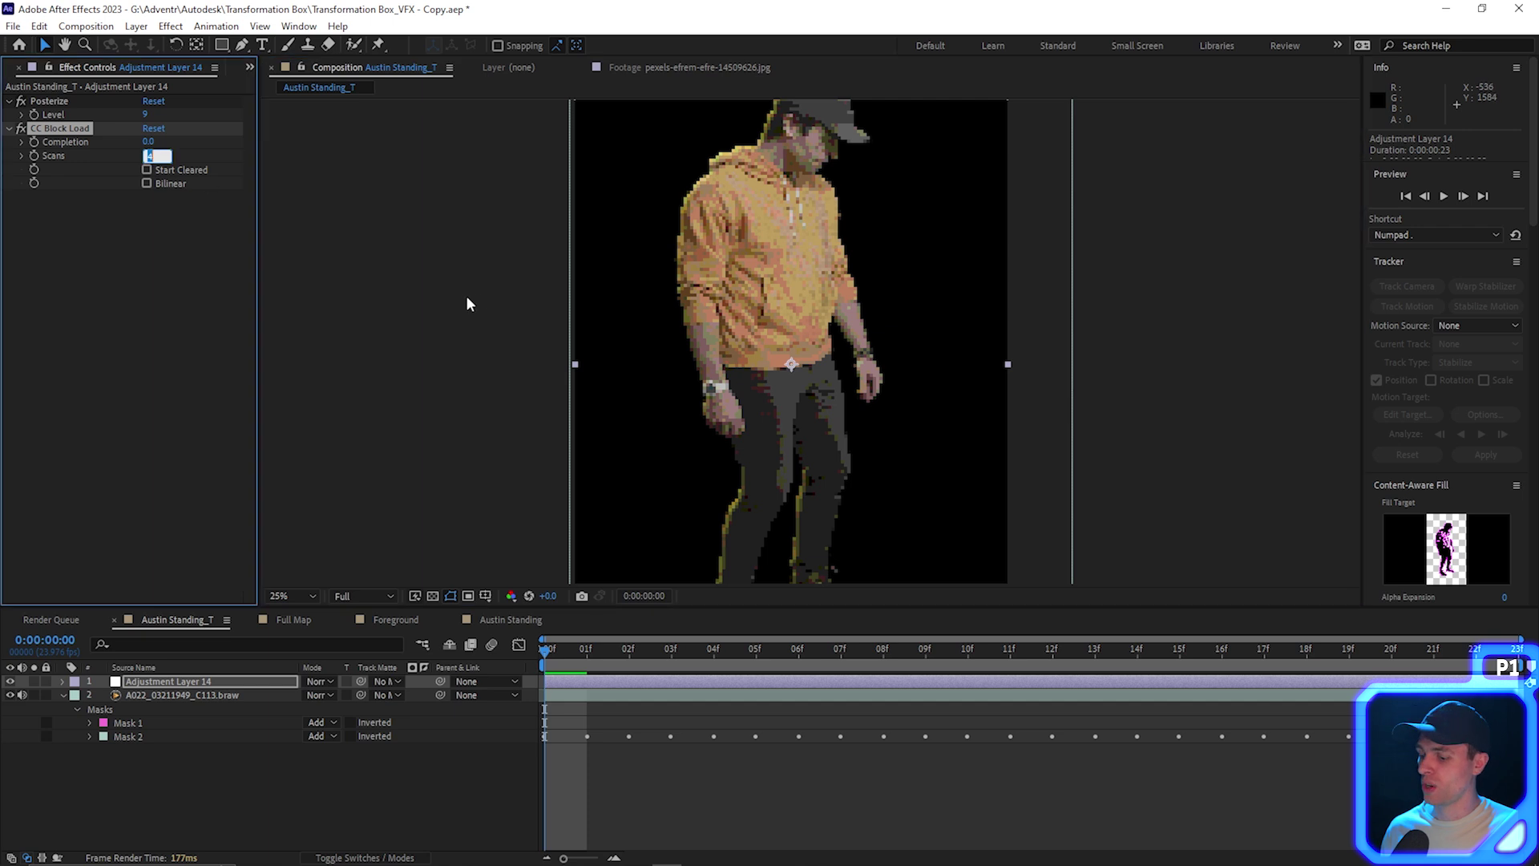
type("6")
key("Return")
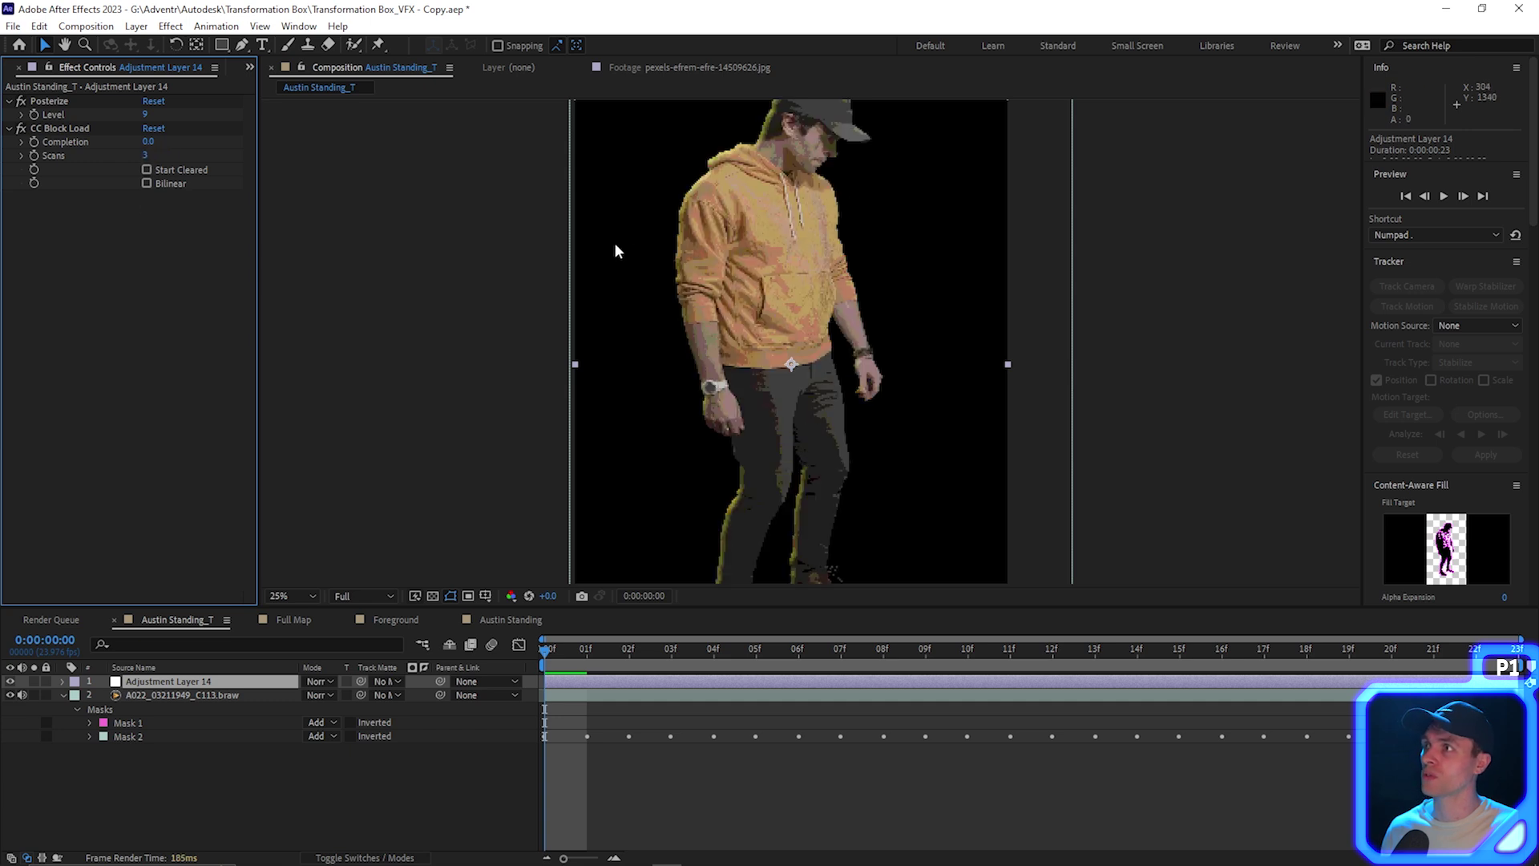
left_click_drag(147, 158, 138, 158)
key("shift+slash")
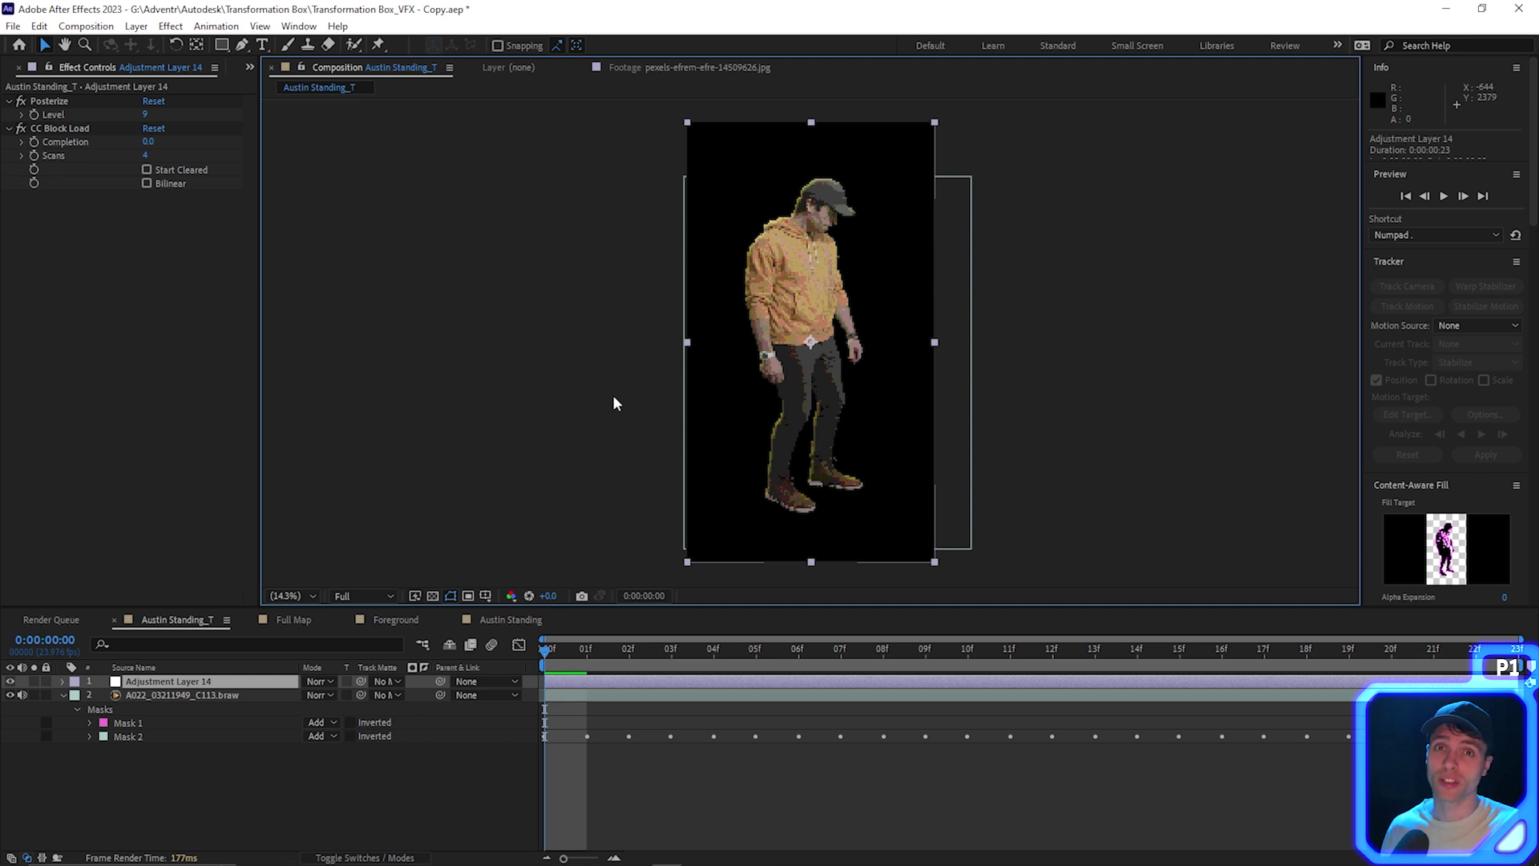
- Apply the Posterize Time effect to the adjustment layer and set its Frame Rate to 8
right_click(621, 683)
mouse_move(720, 446)
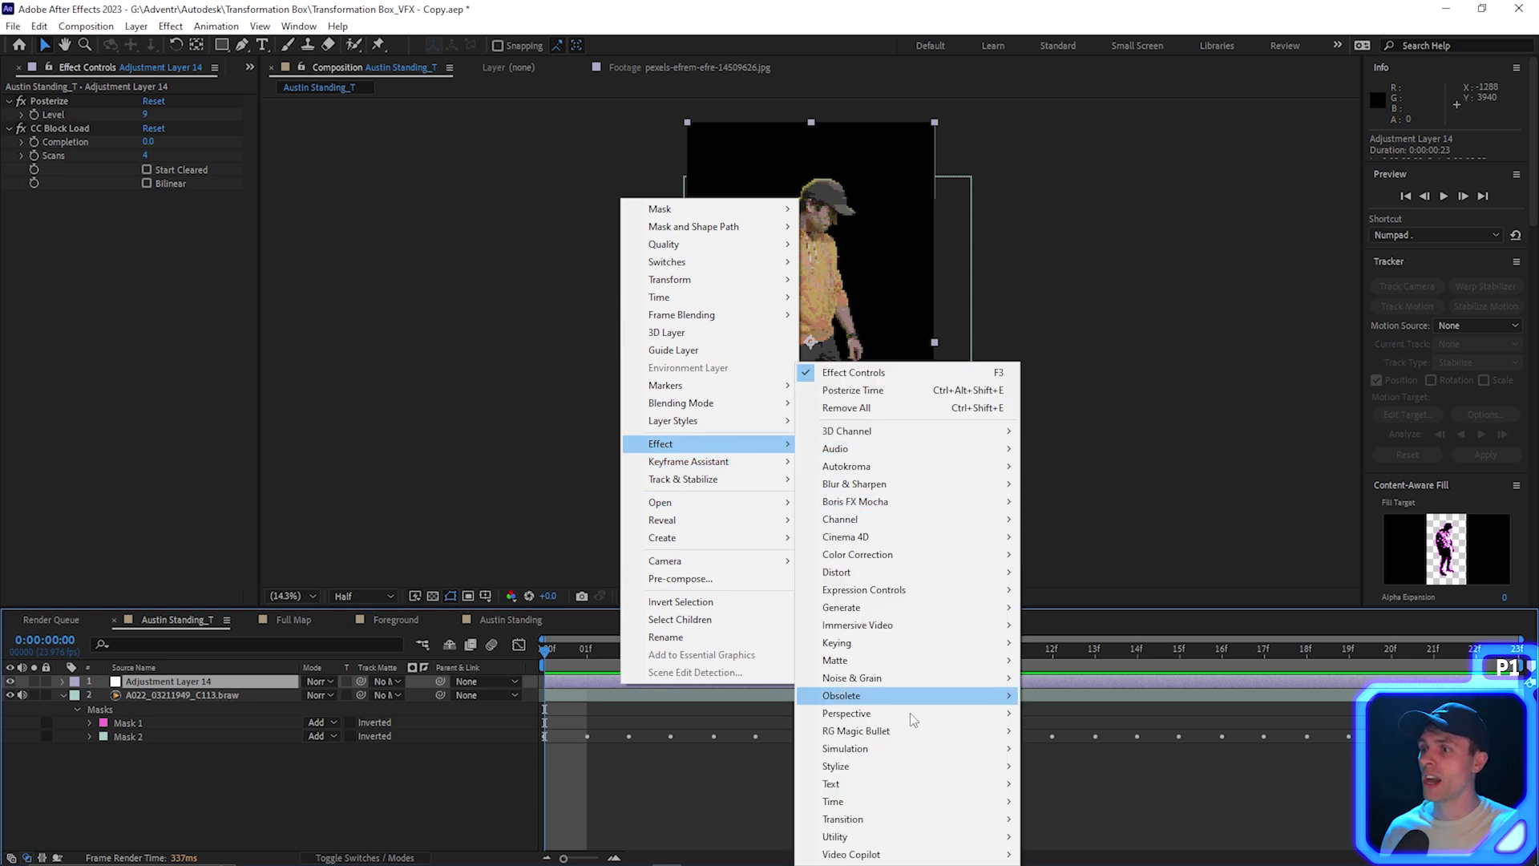
mouse_move(914, 801)
left_click(1087, 743)
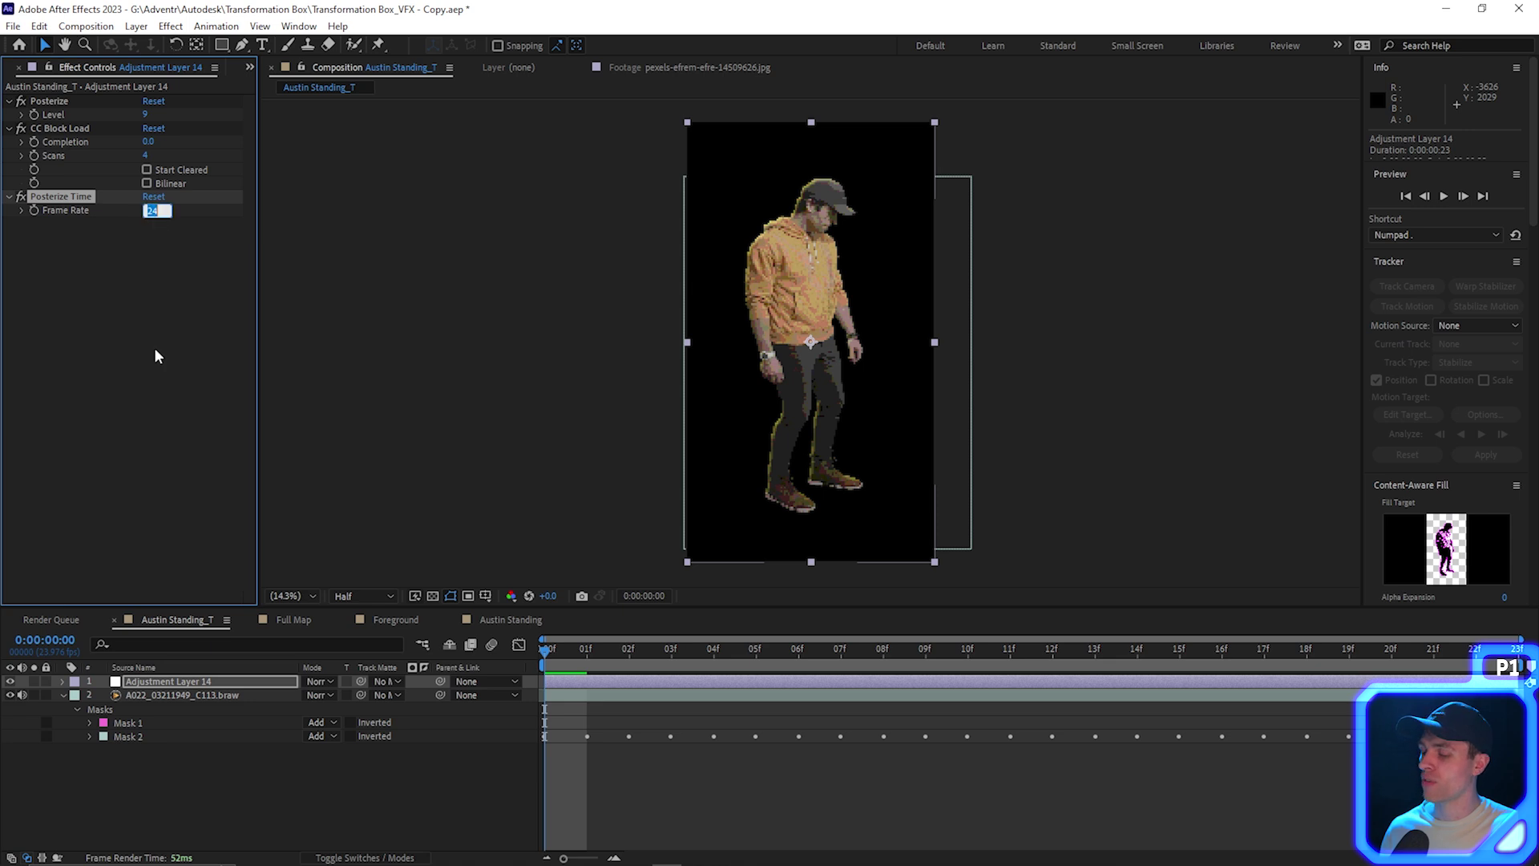
key("Return")
- Play the clip and toggle Posterize Time to compare the motion with and without it
left_click(516, 672)
key("space")
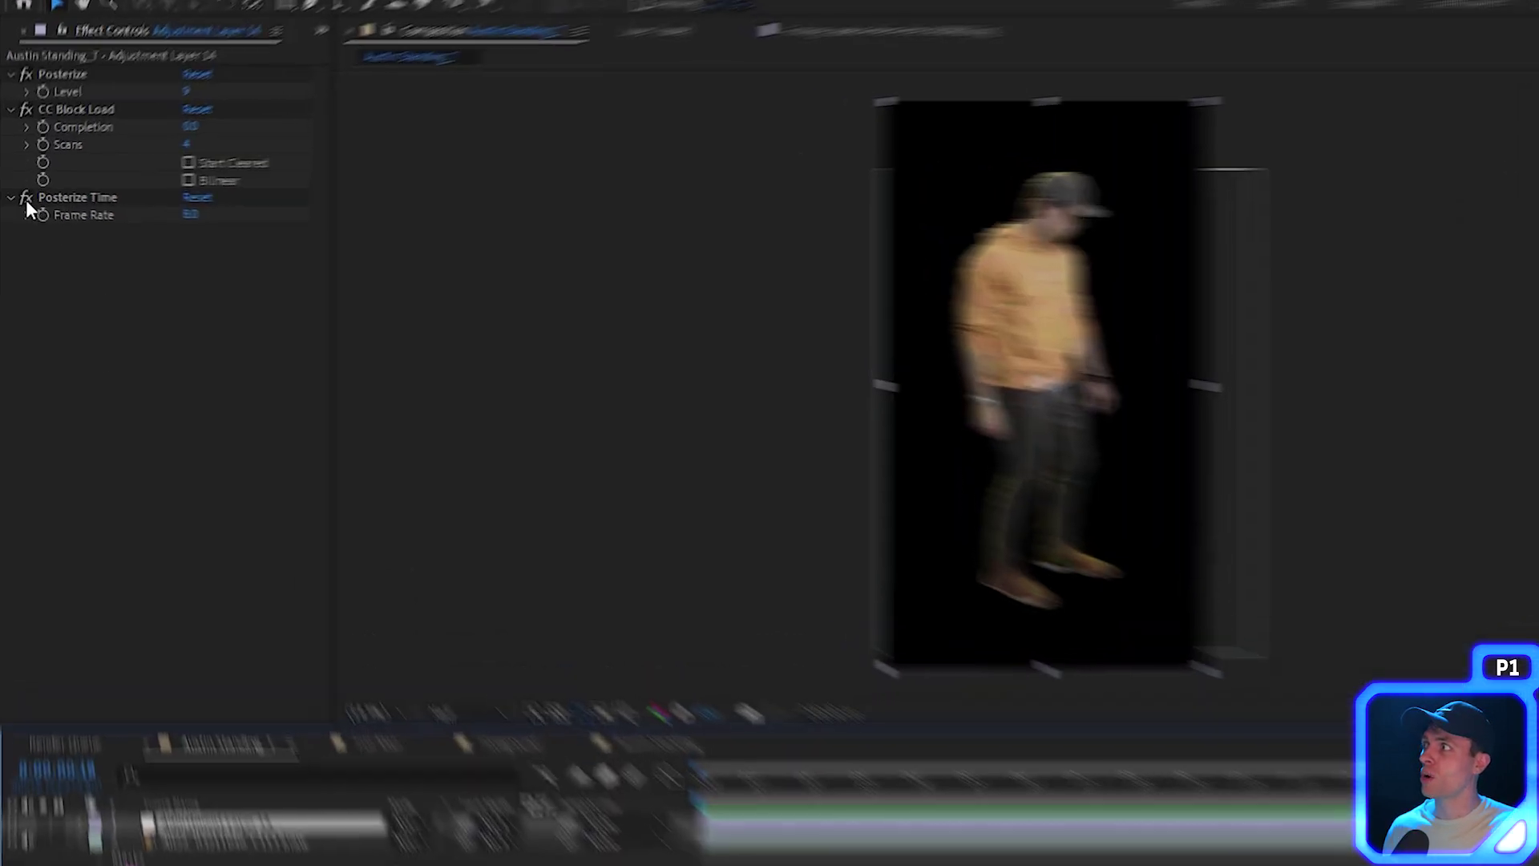
left_click(21, 197)
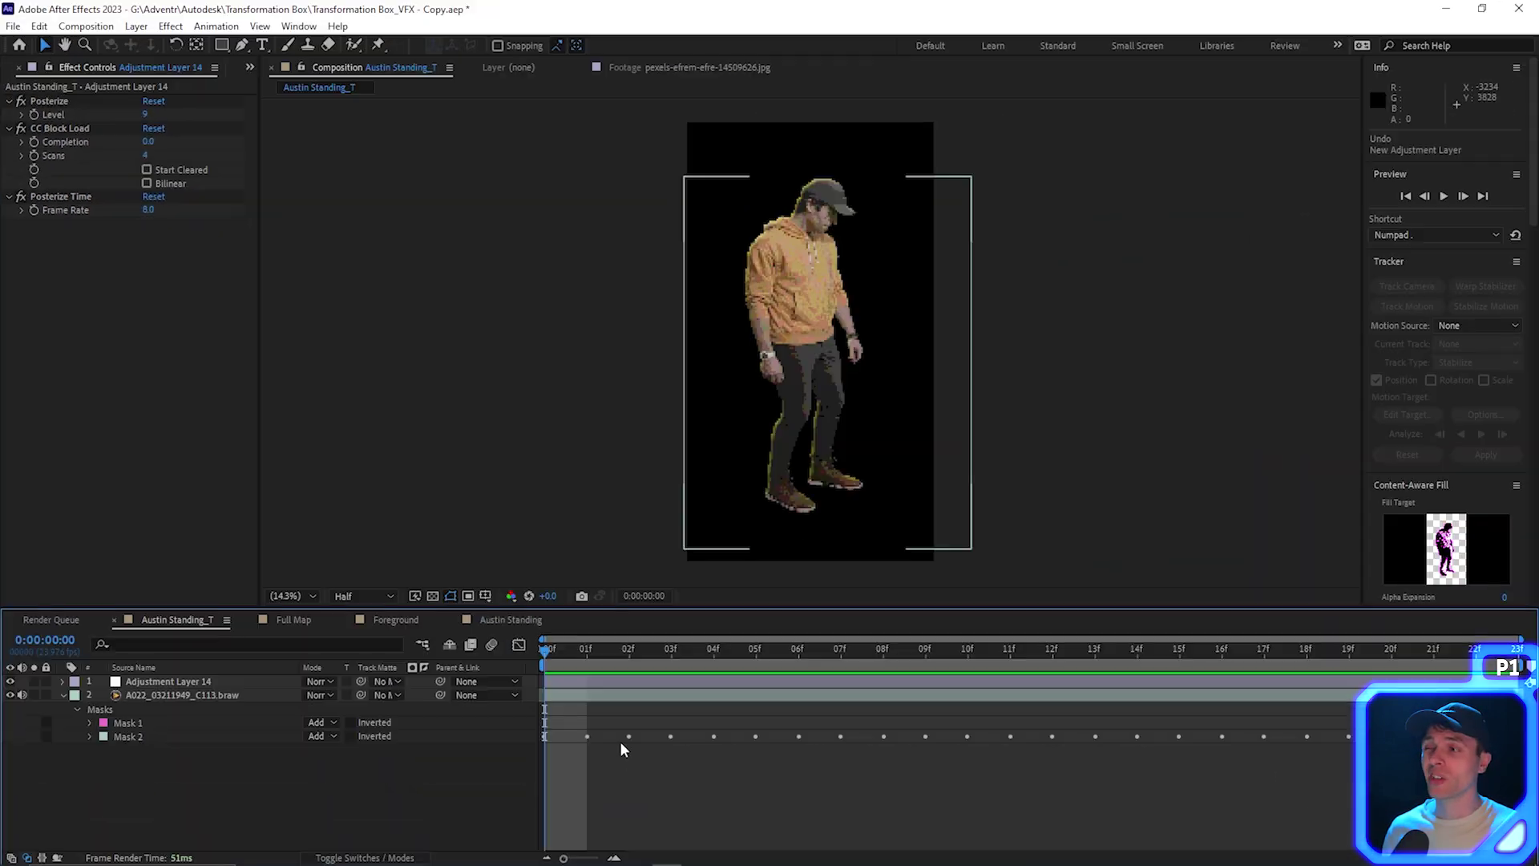
- Create a second adjustment layer above the one holding the posterize and block effects
right_click(624, 757)
mouse_move(710, 566)
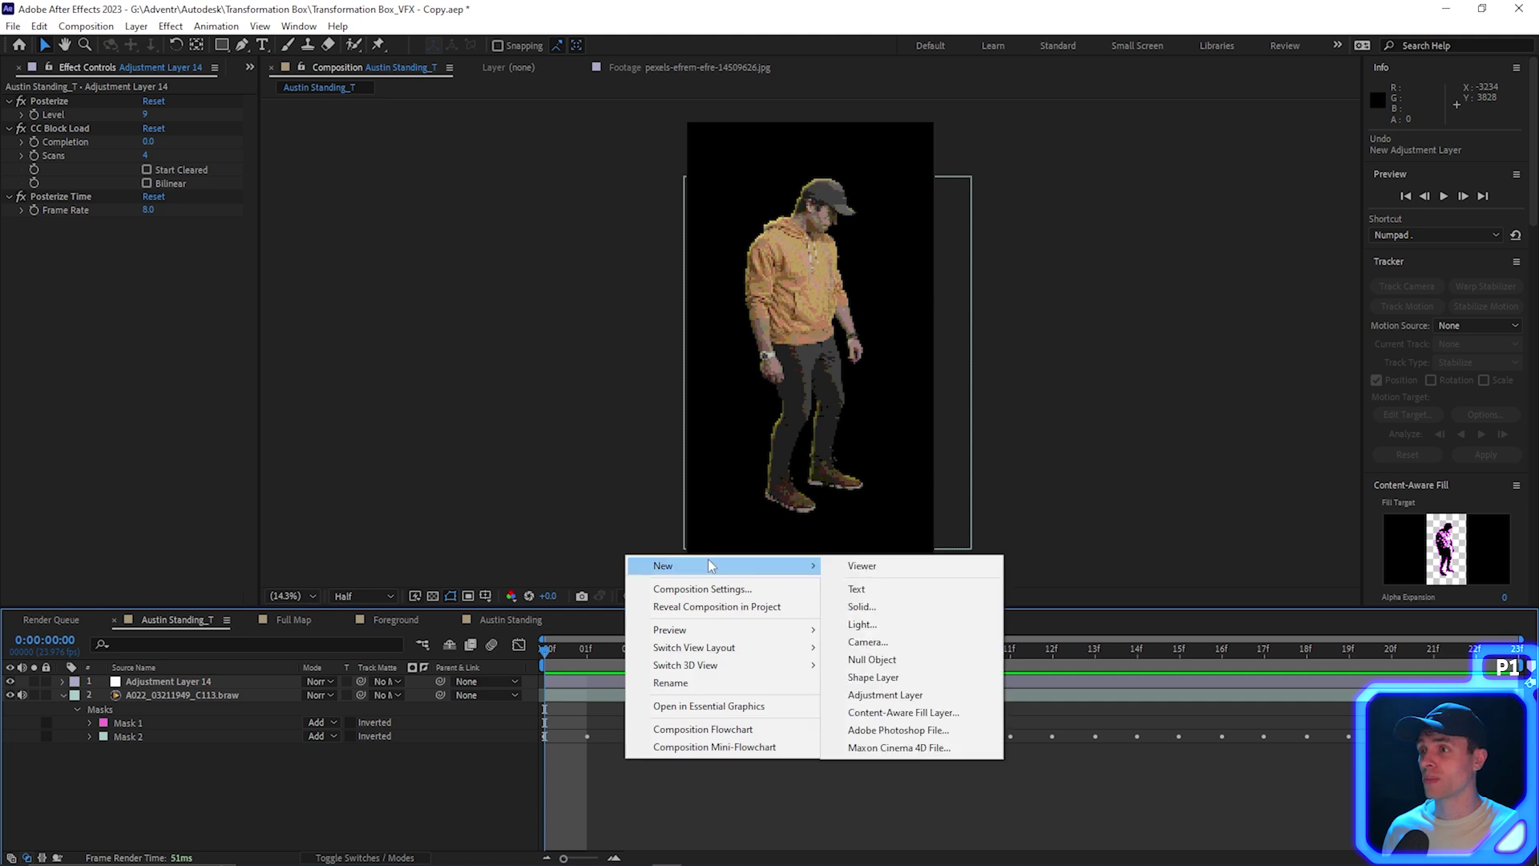
left_click(939, 695)
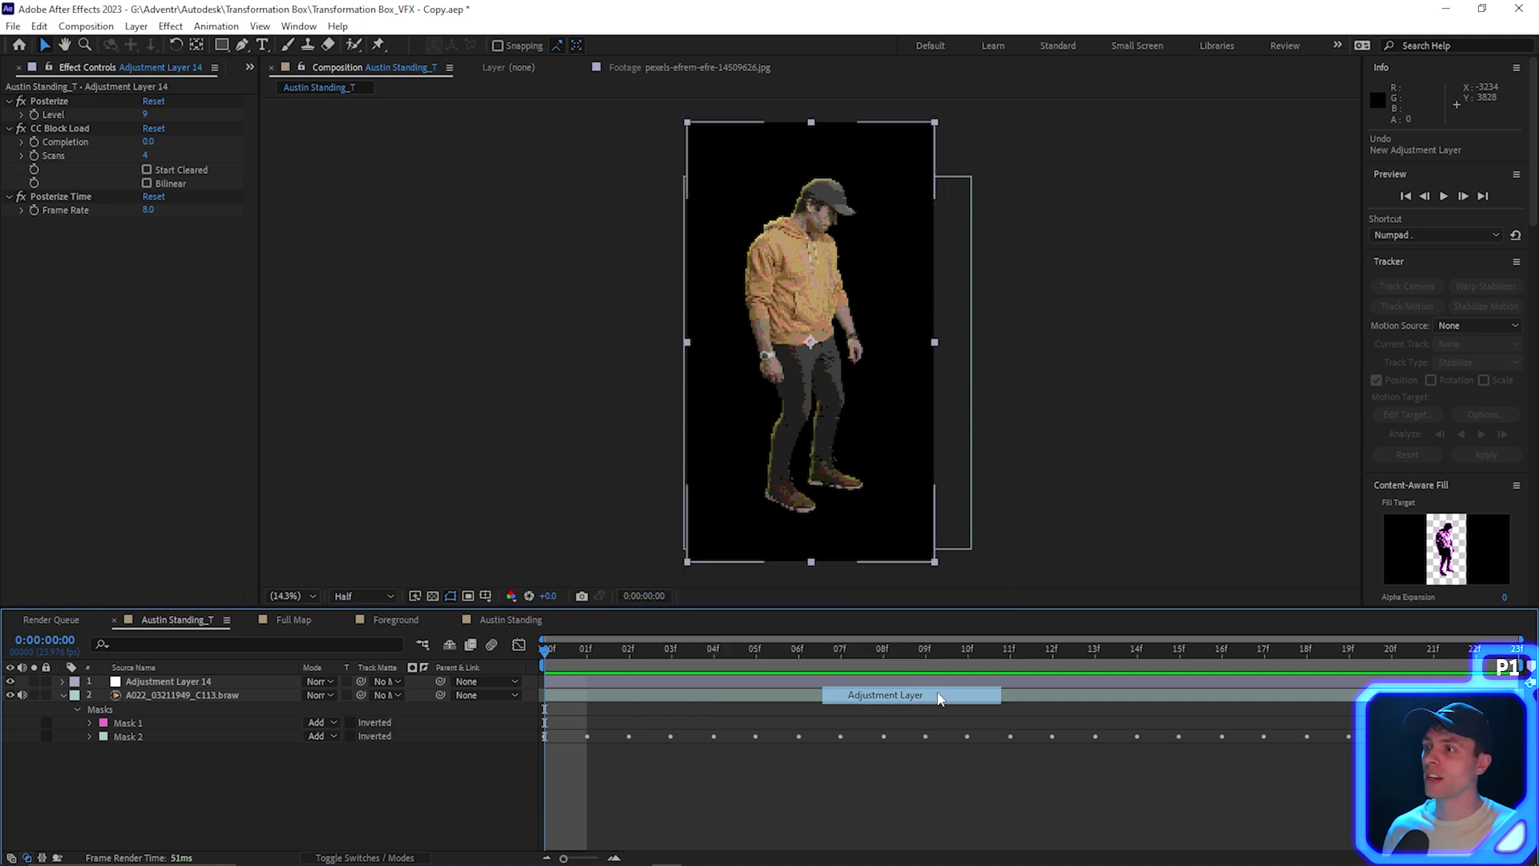
- Apply Lumetri Color to the new adjustment layer and slightly raise the black point of its RGB curve
right_click(778, 683)
mouse_move(892, 447)
mouse_move(1106, 555)
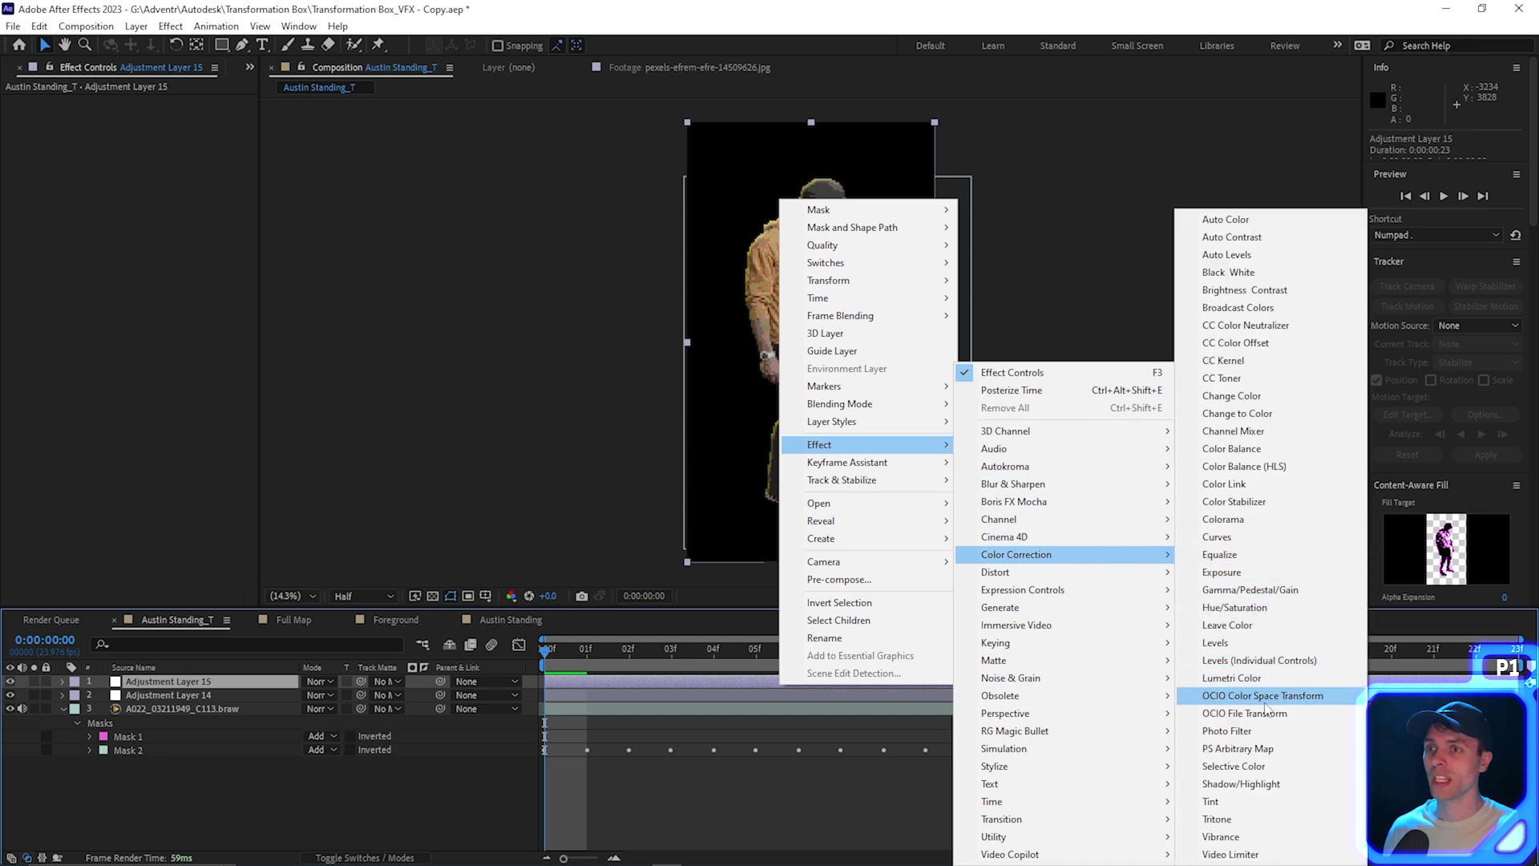
left_click(1267, 678)
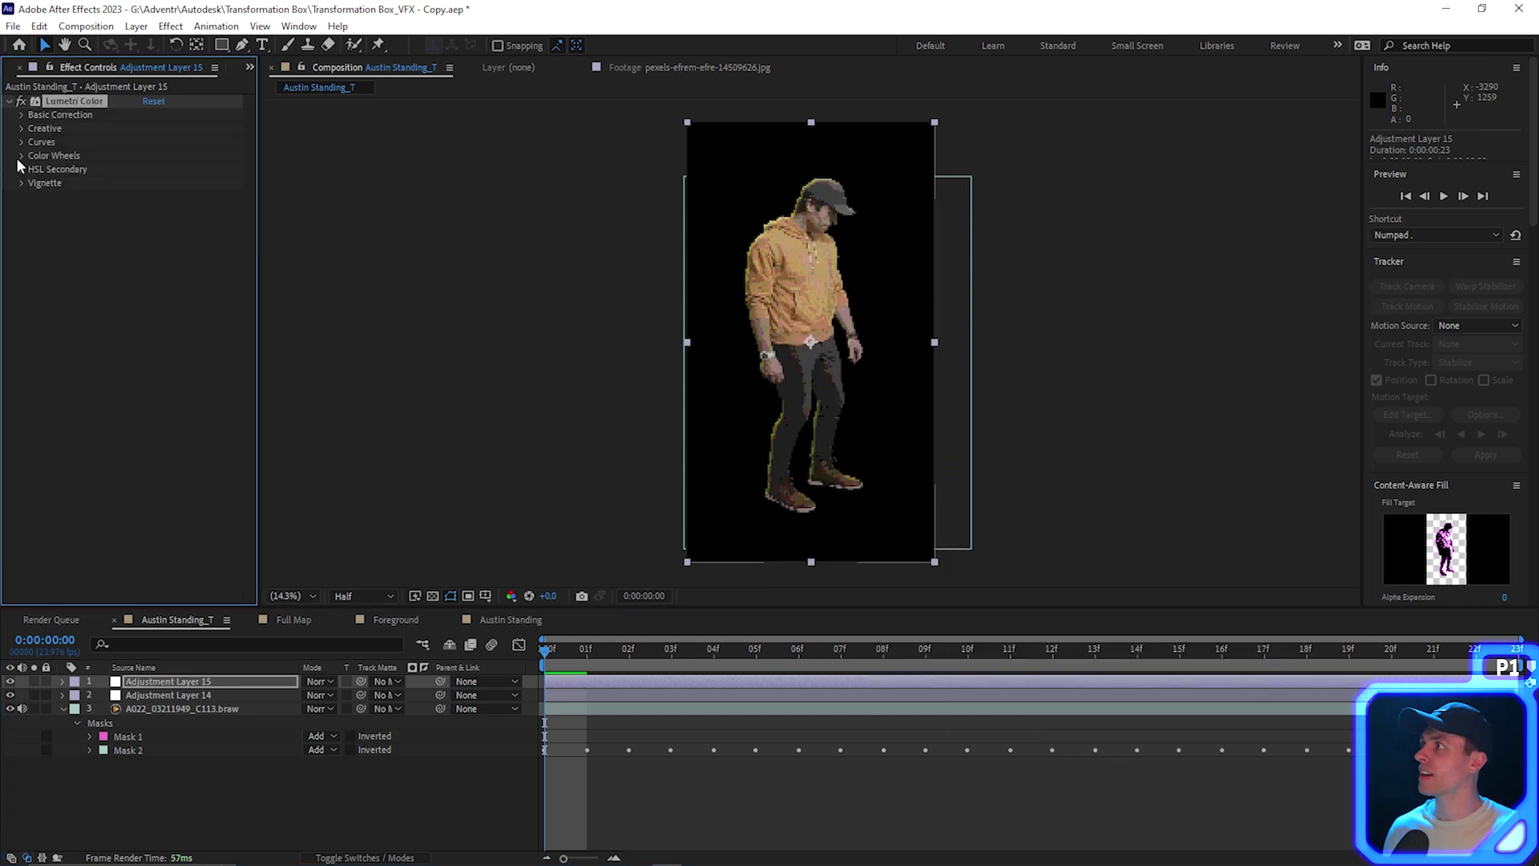
left_click(21, 143)
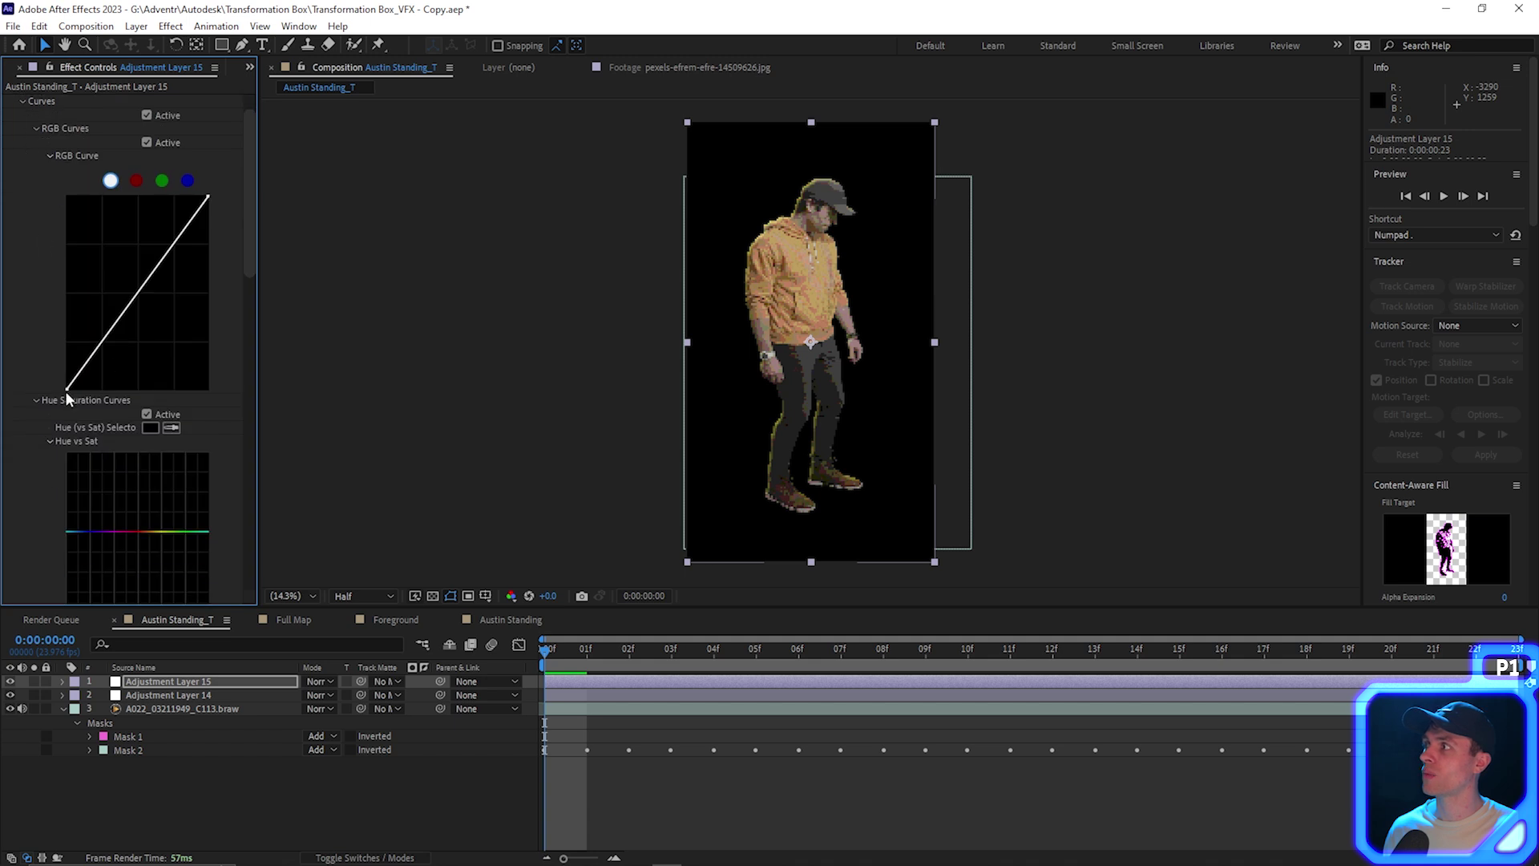
left_click_drag(67, 390, 65, 389)
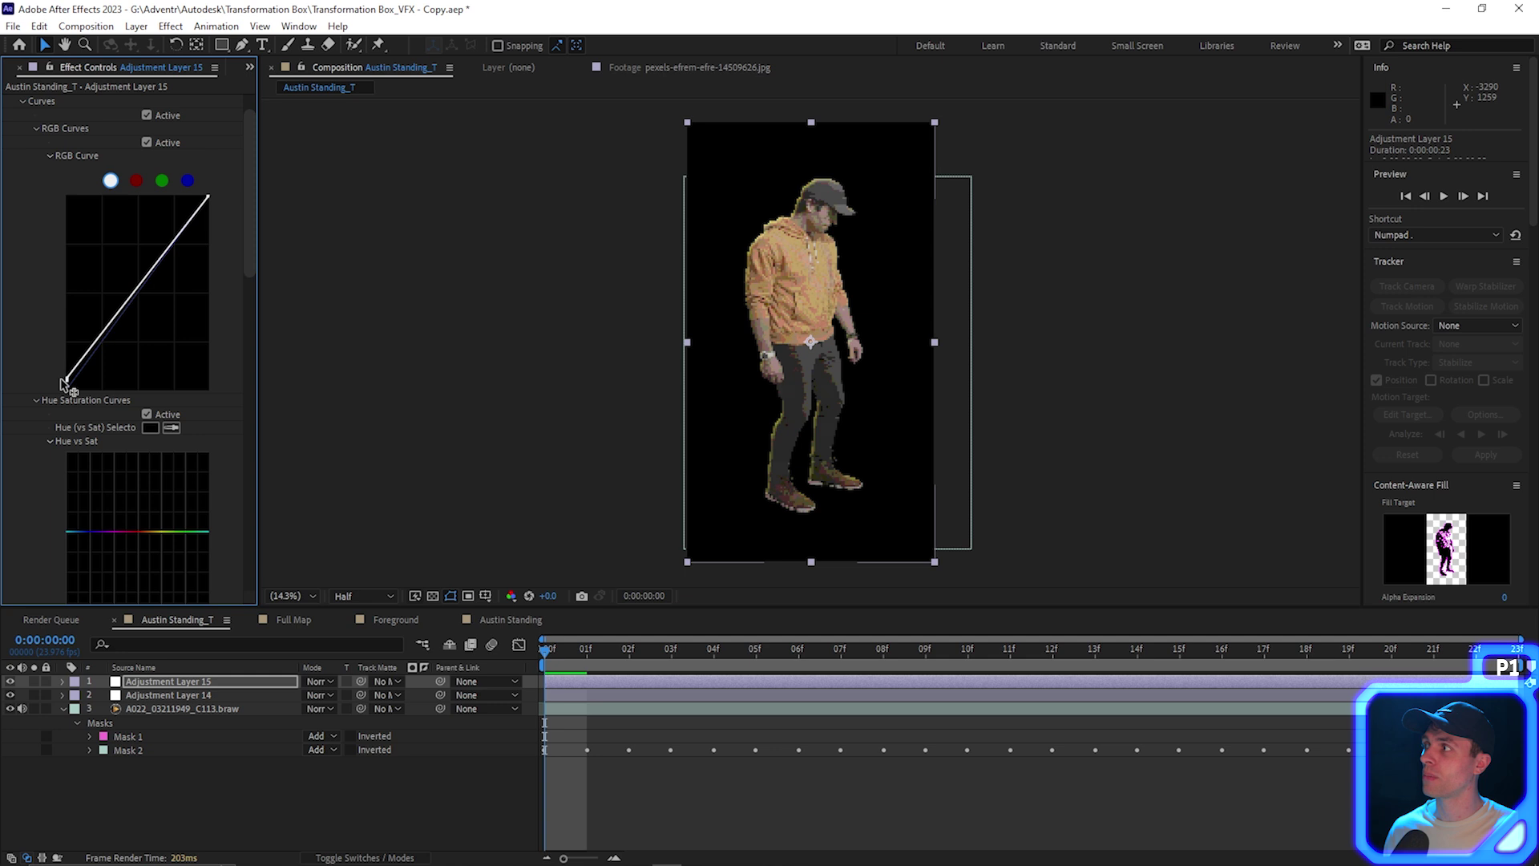
- Apply the Grid effect to the upper adjustment layer and set its Blending Mode to Add
right_click(736, 683)
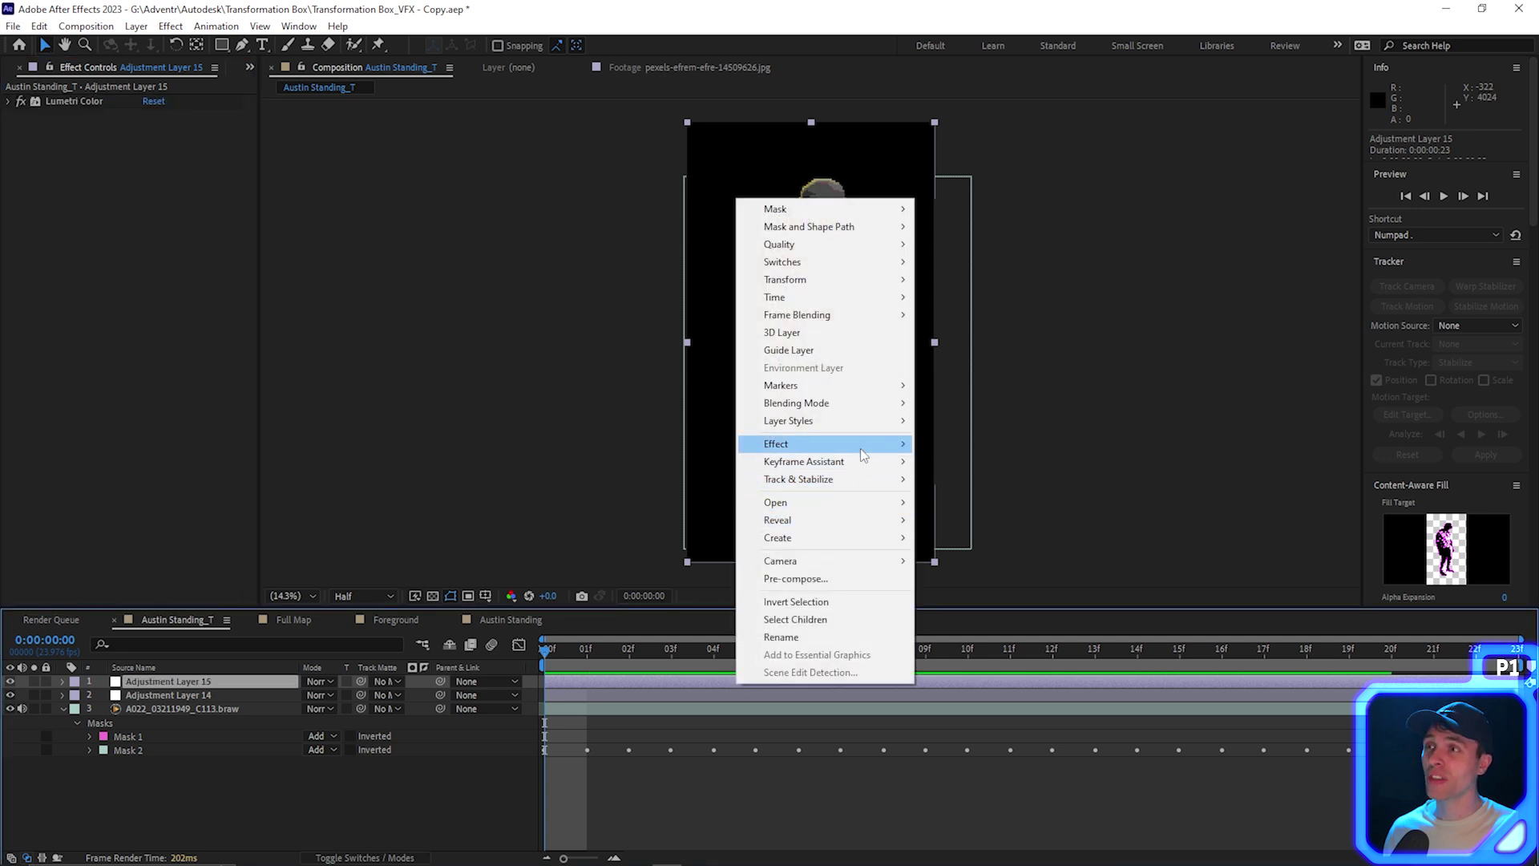
mouse_move(864, 453)
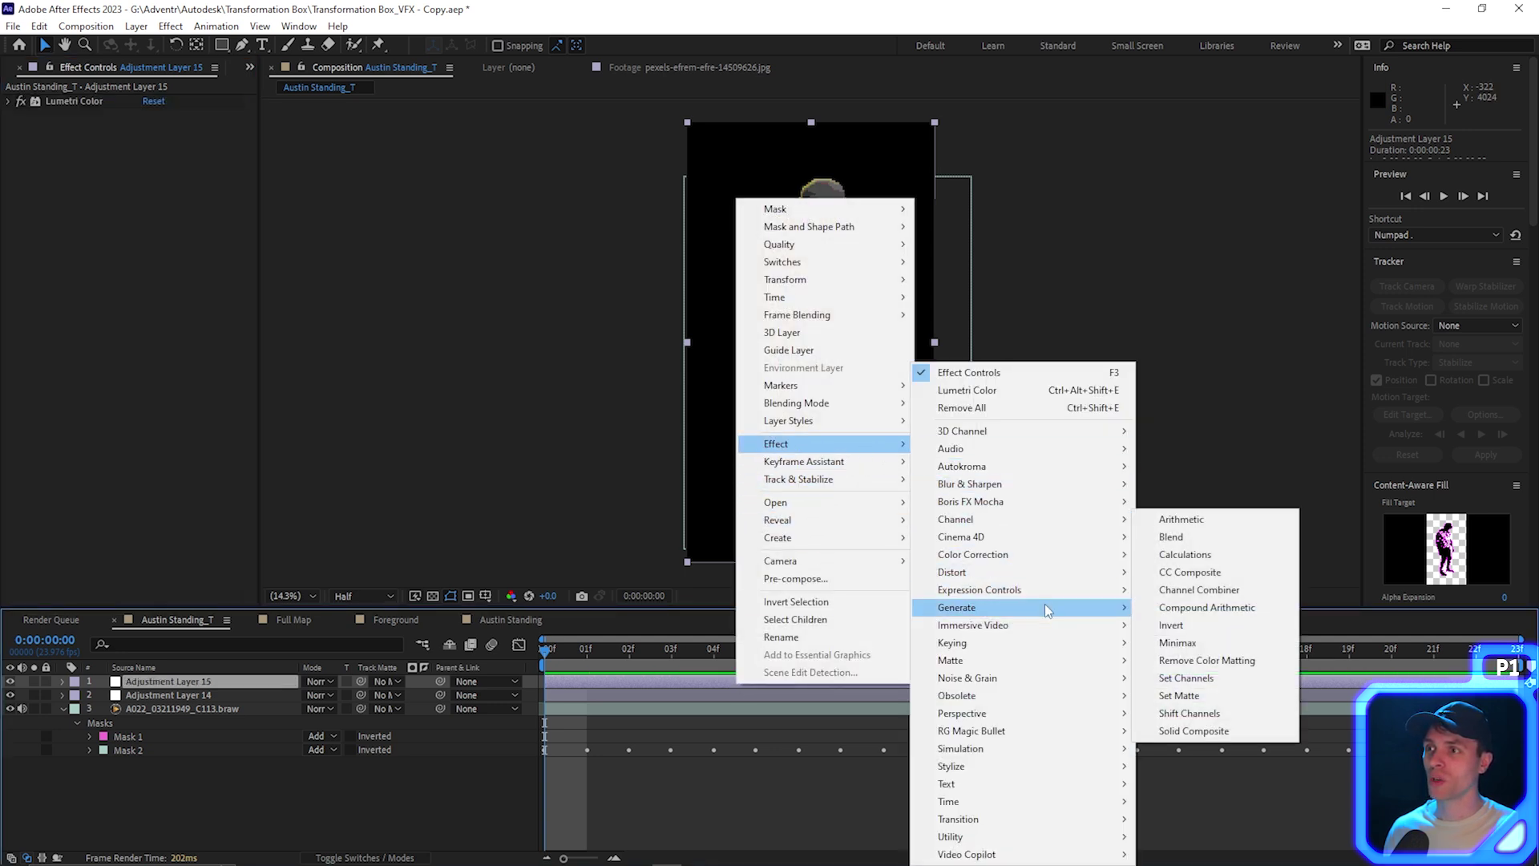
mouse_move(1034, 607)
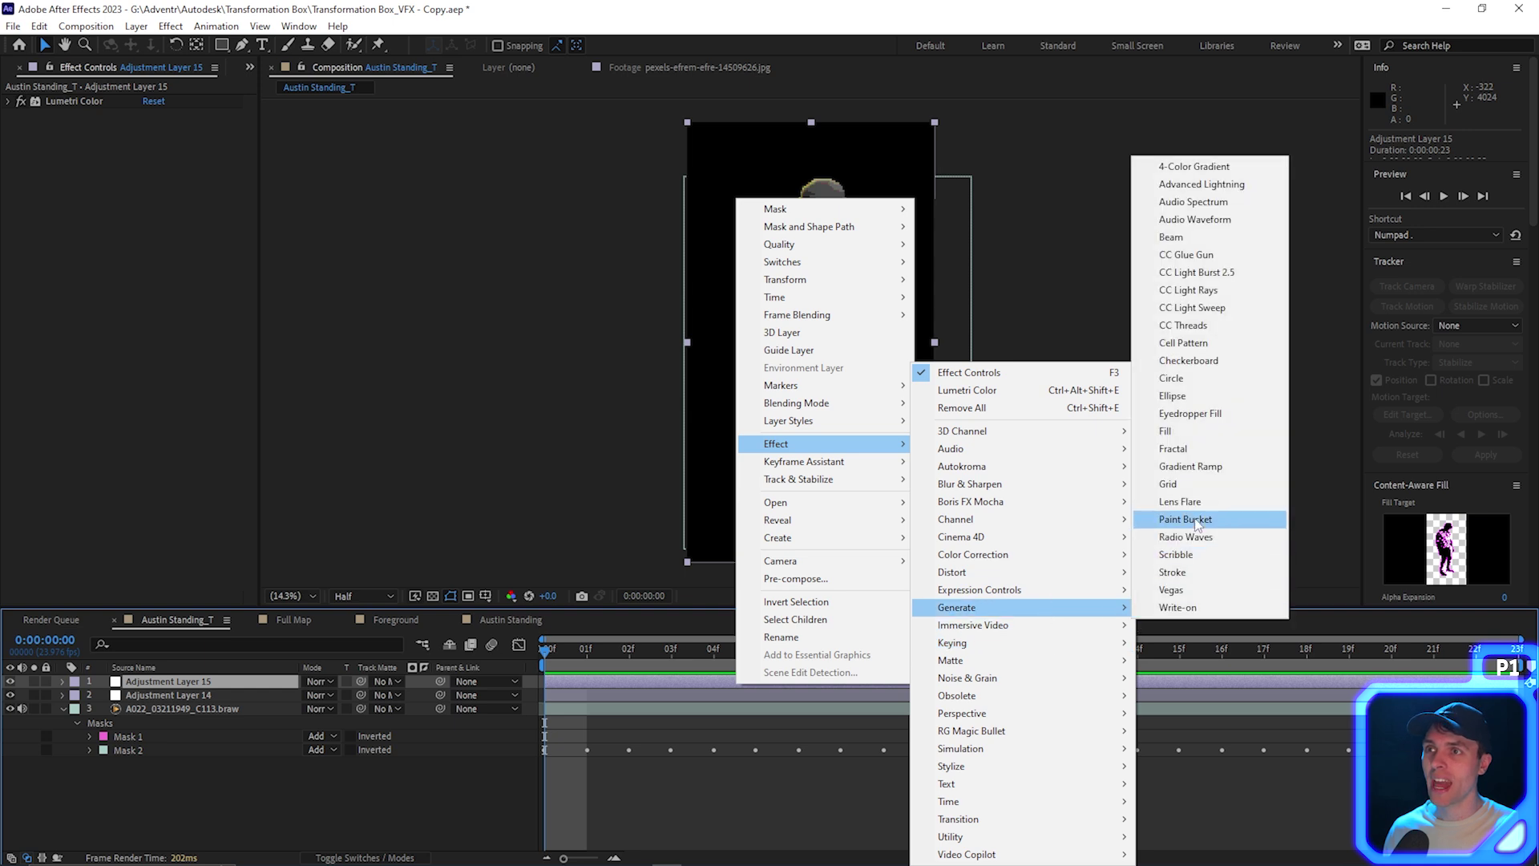
left_click(1186, 483)
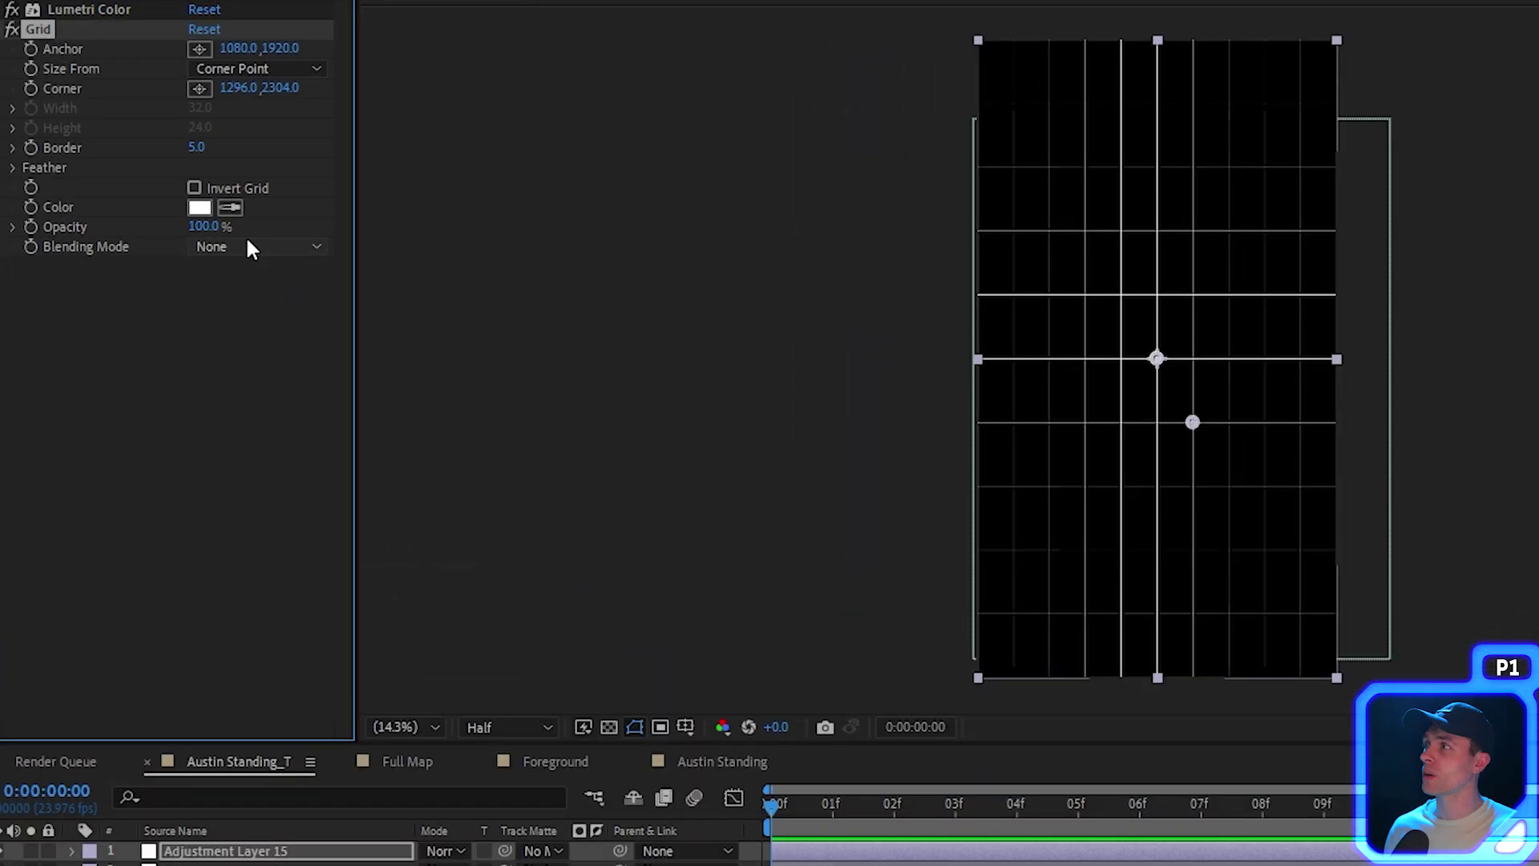
left_click(191, 265)
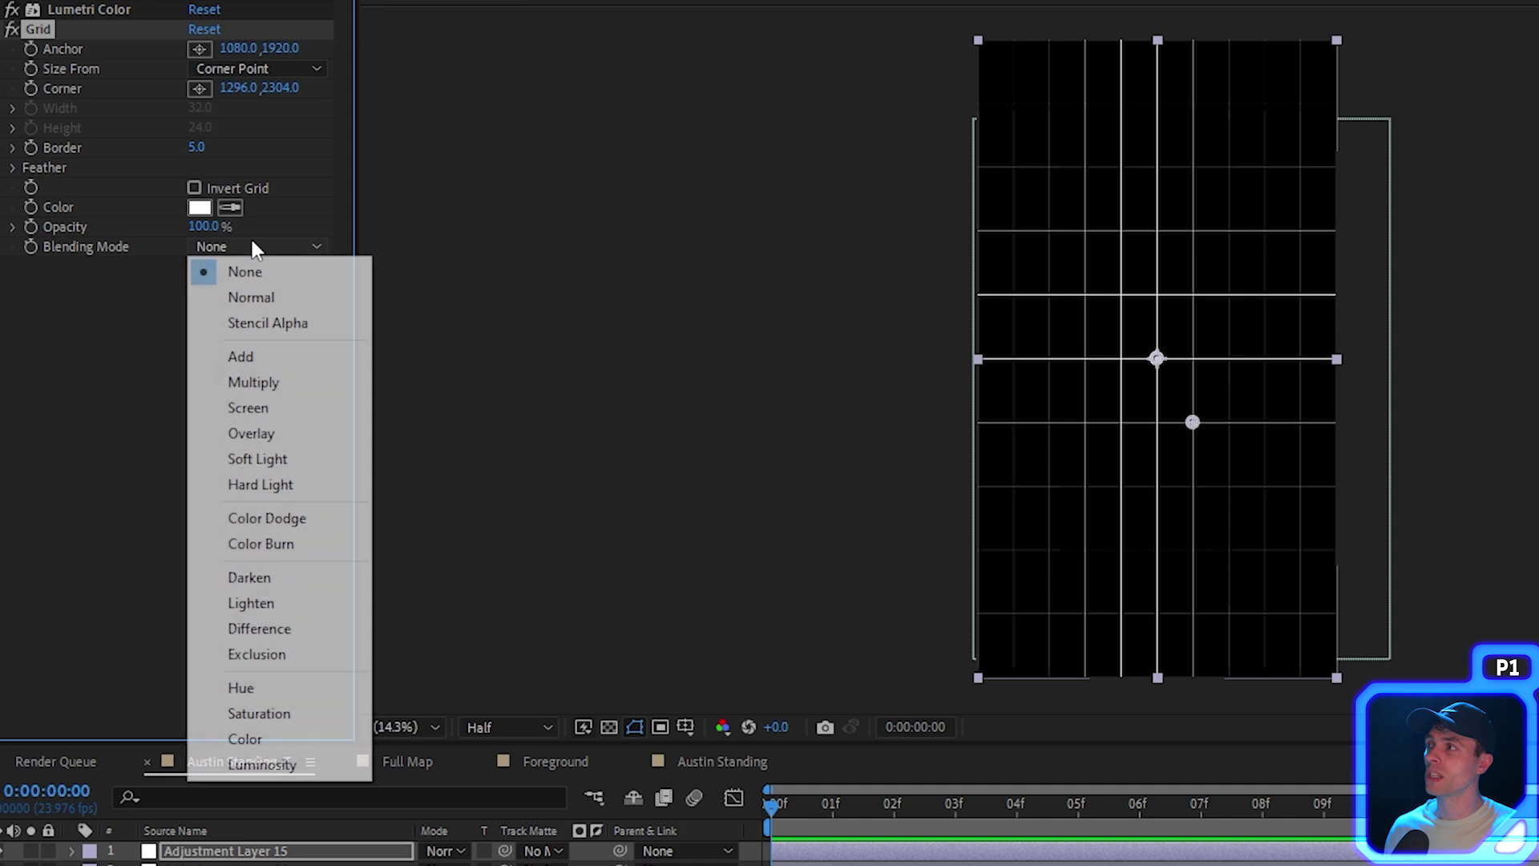
left_click(241, 356)
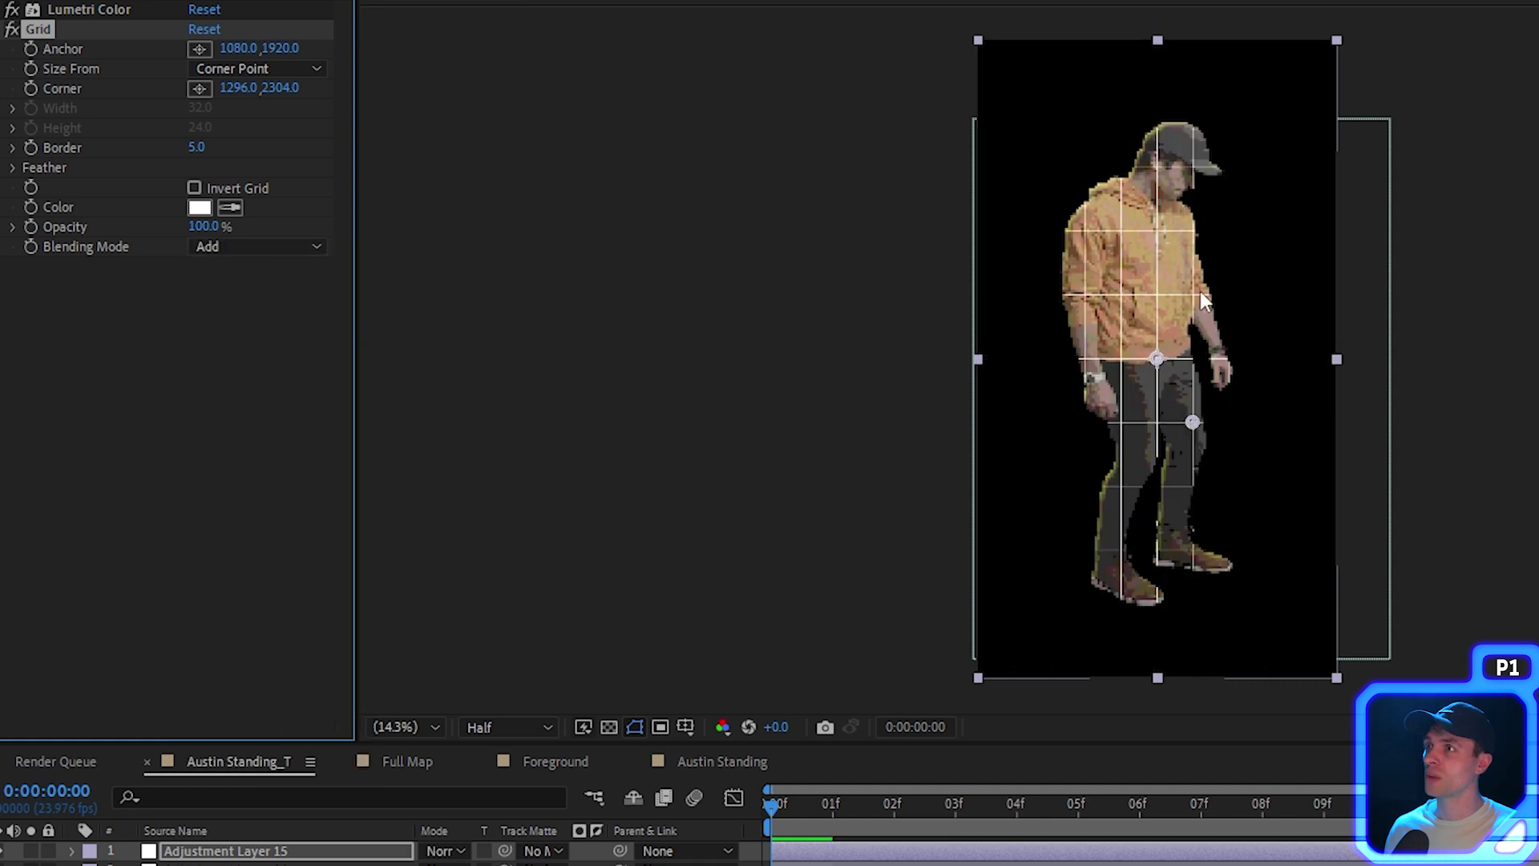
- Place the grid's Anchor on the corner of a pixel block on the hoodie, at about 880.2, 1311.8
scroll(1200, 298, "up", 3)
scroll(1194, 295, "up", 5)
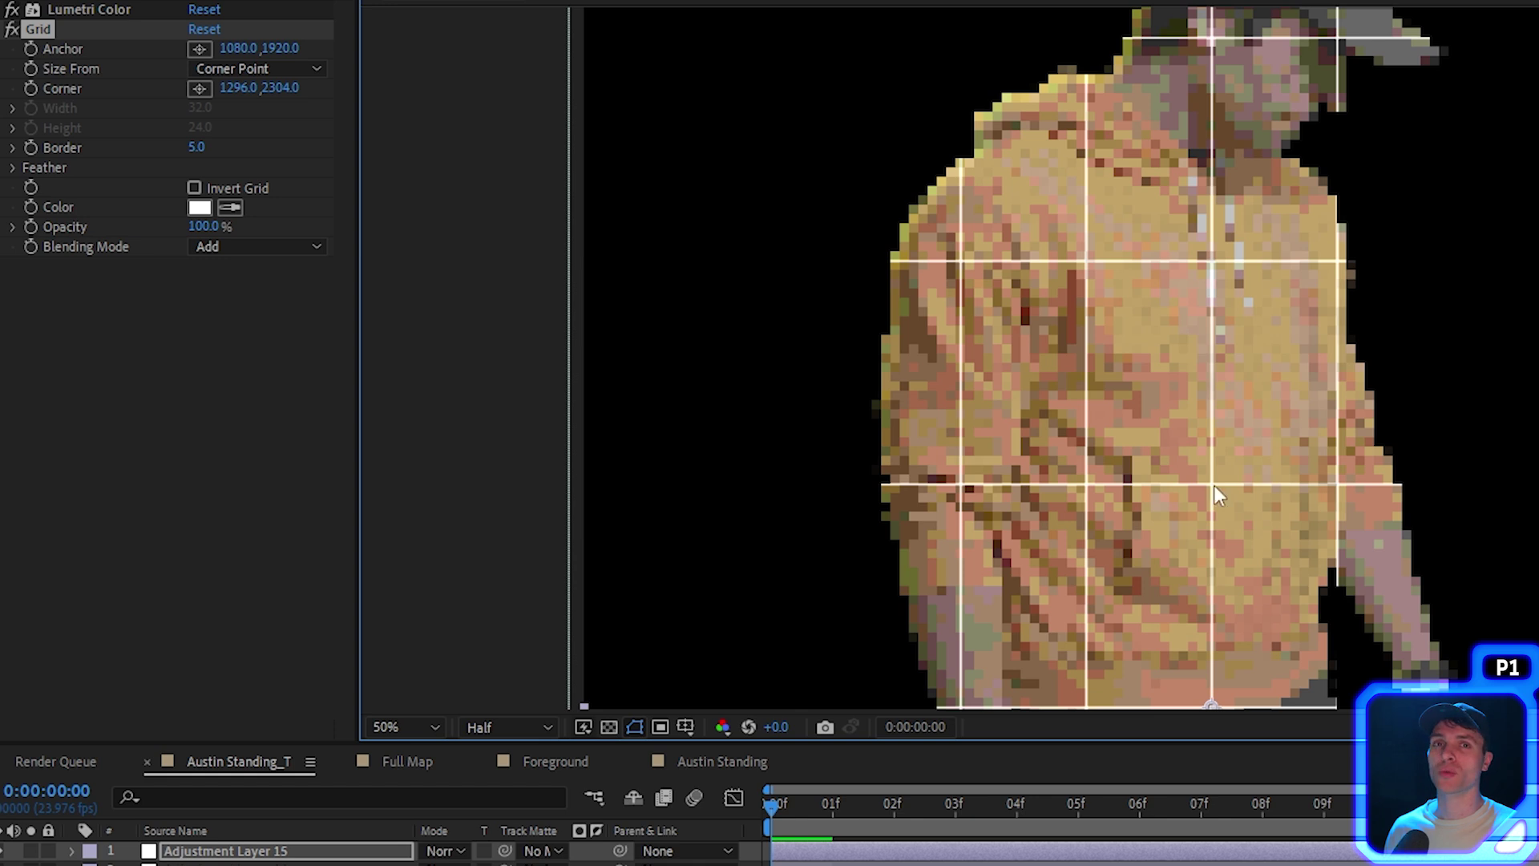
scroll(1149, 382, "up", 6)
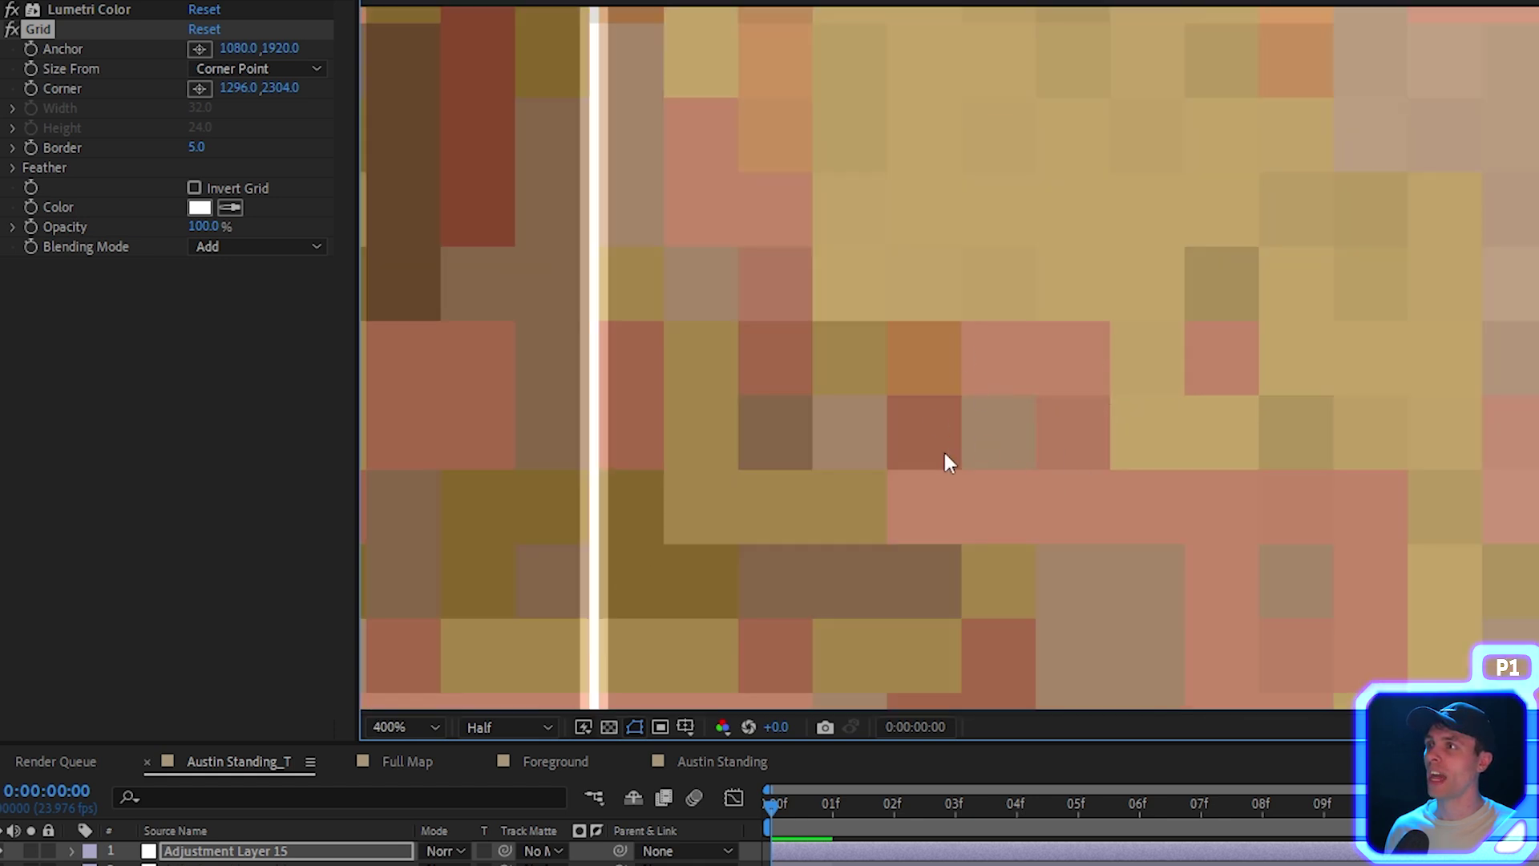
left_click_drag(1021, 409, 1146, 451)
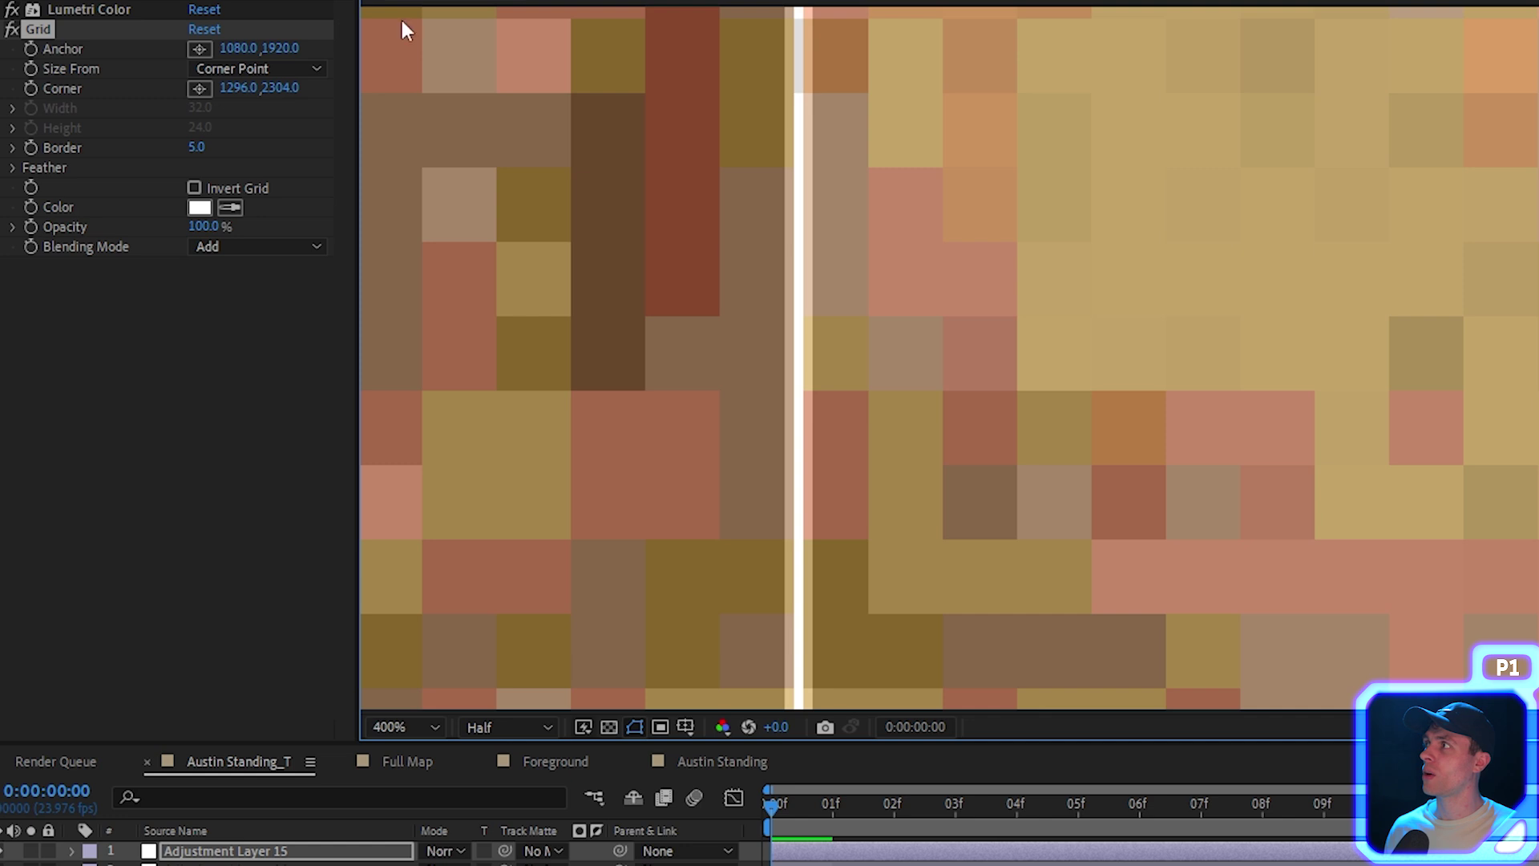
left_click(199, 48)
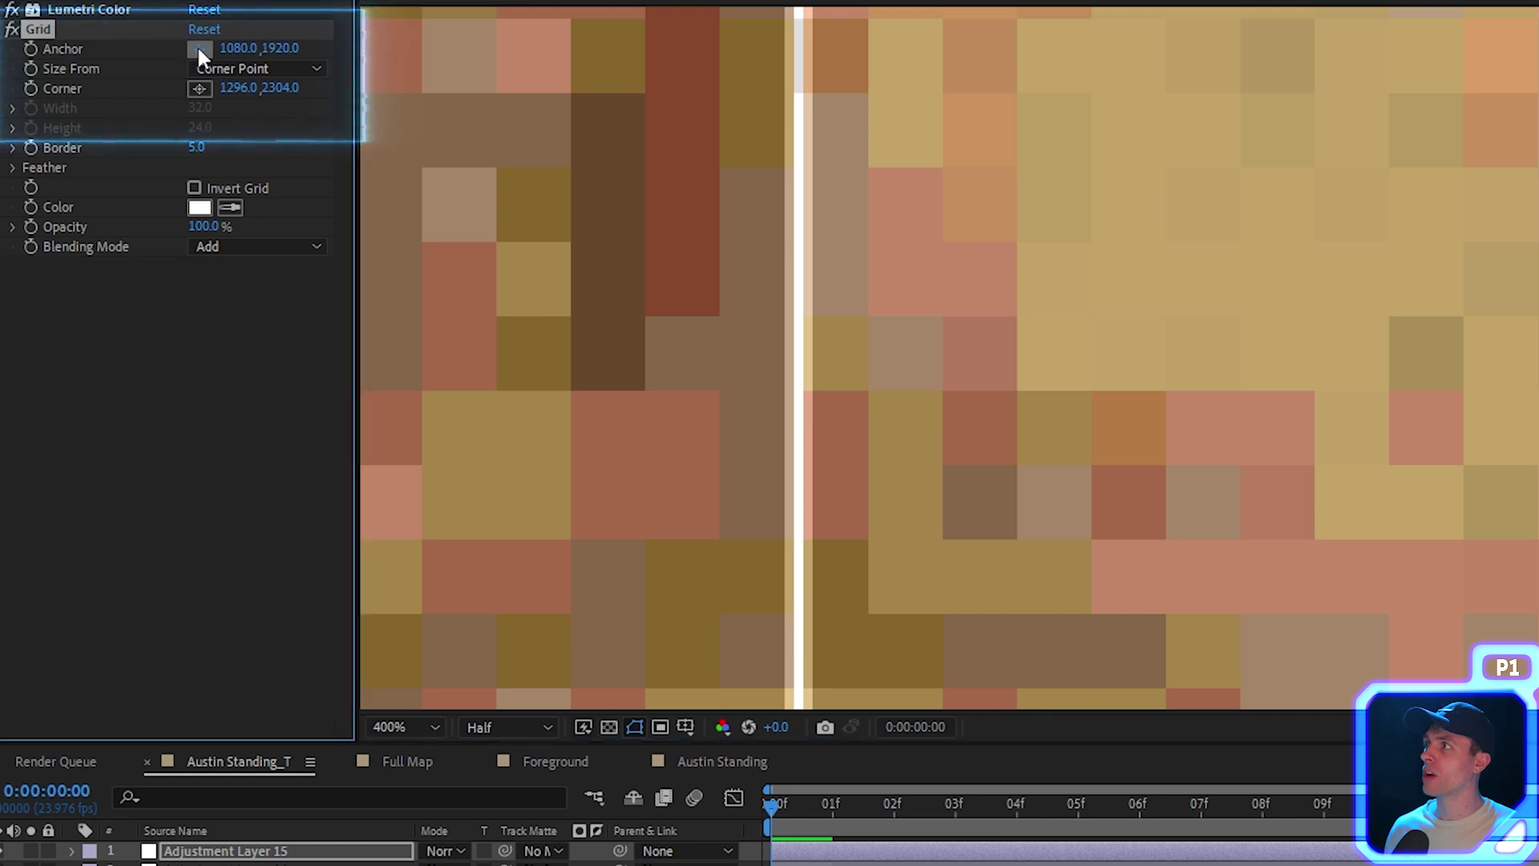
left_click(866, 392)
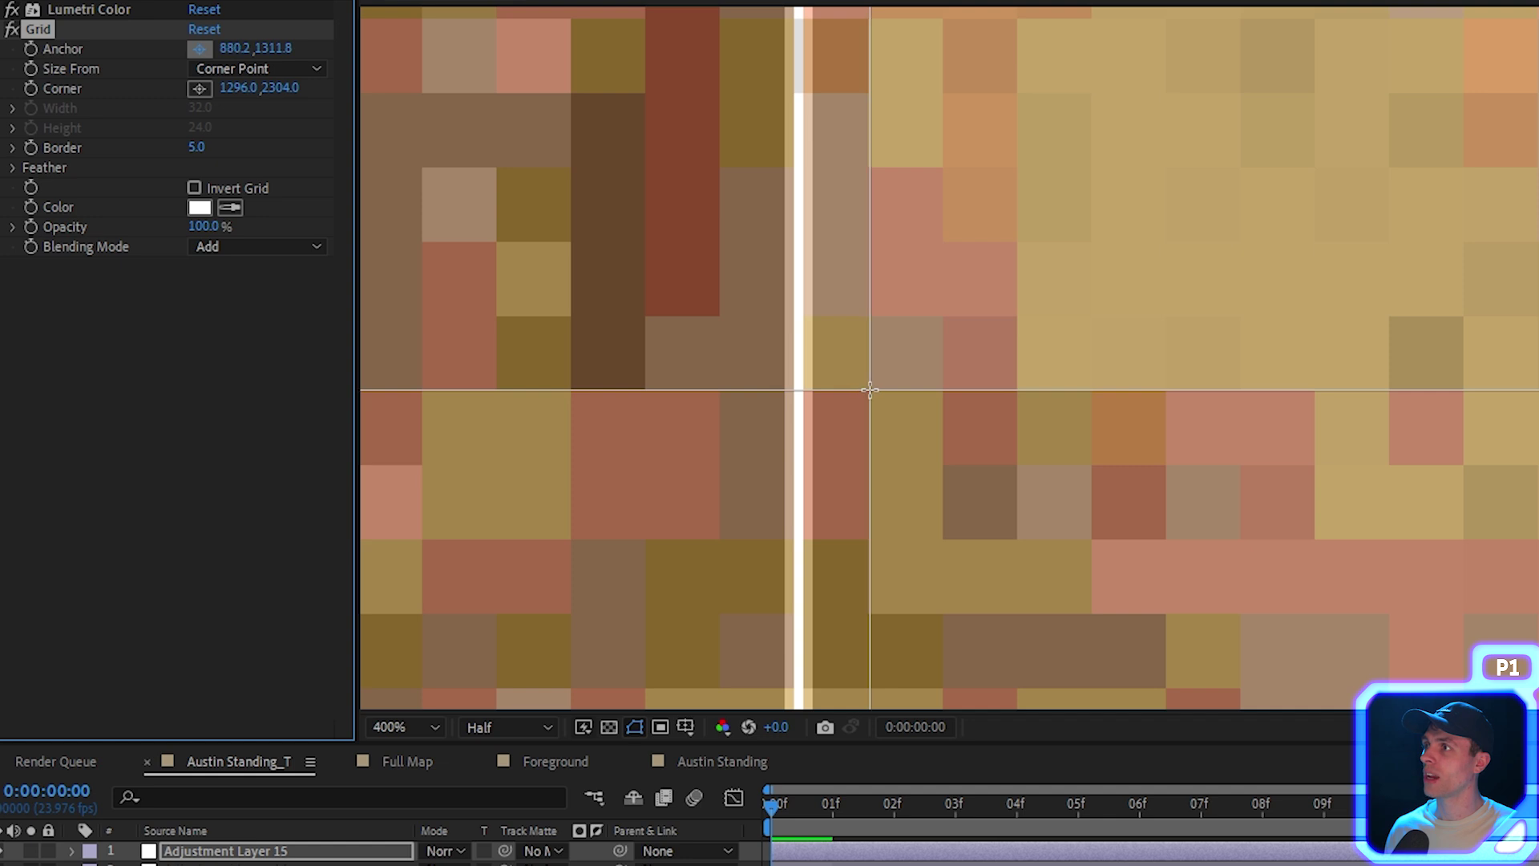
left_click(869, 390)
- Place the grid's Corner on the diagonally opposite corner of the same pixel block, at about 895.5, 1327.5
left_click(199, 88)
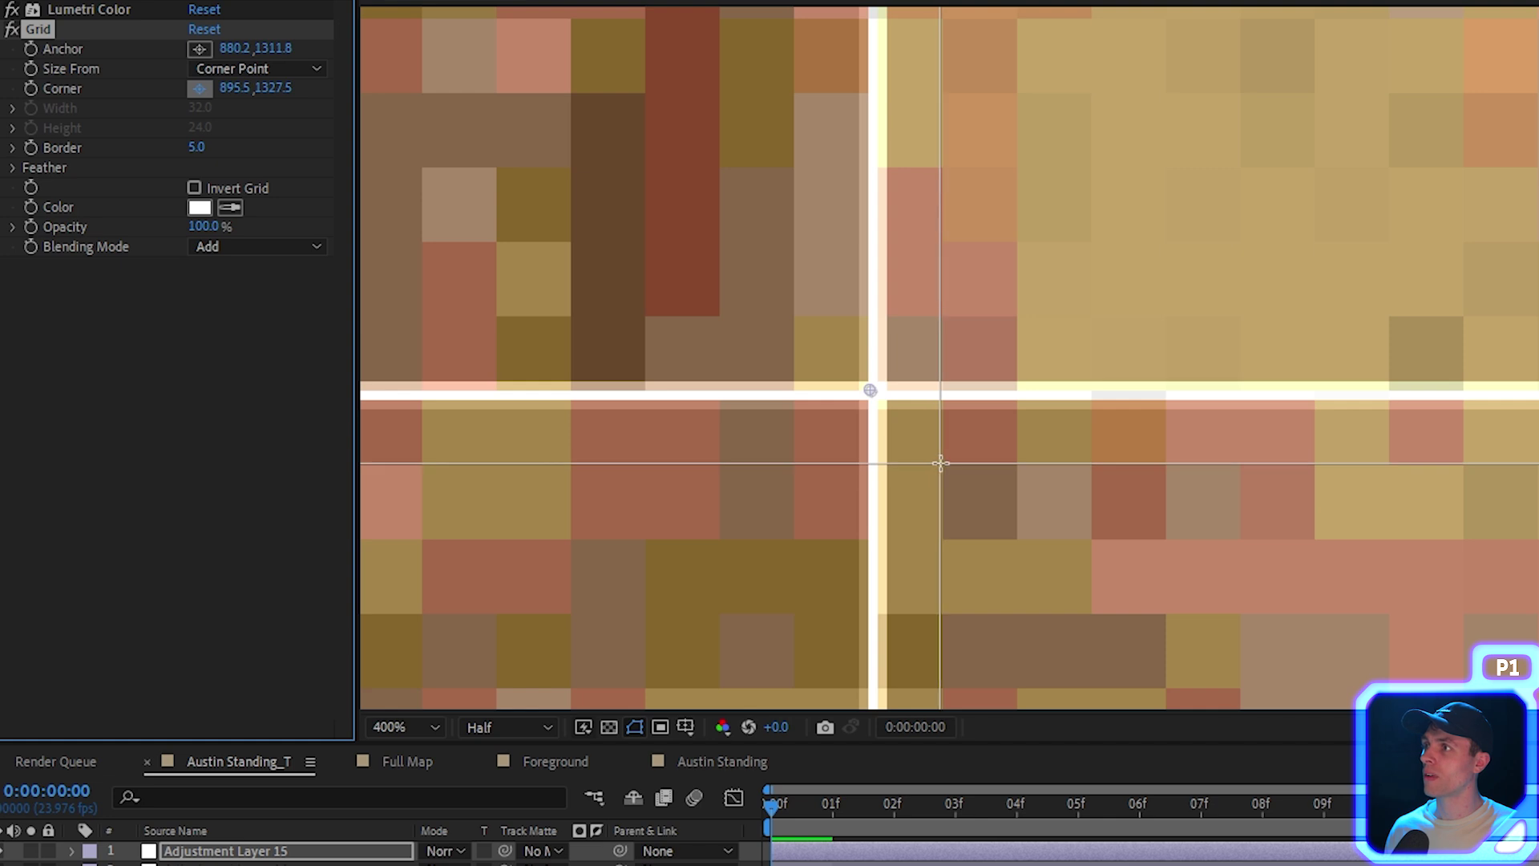
left_click(940, 463)
scroll(940, 463, "down", 5)
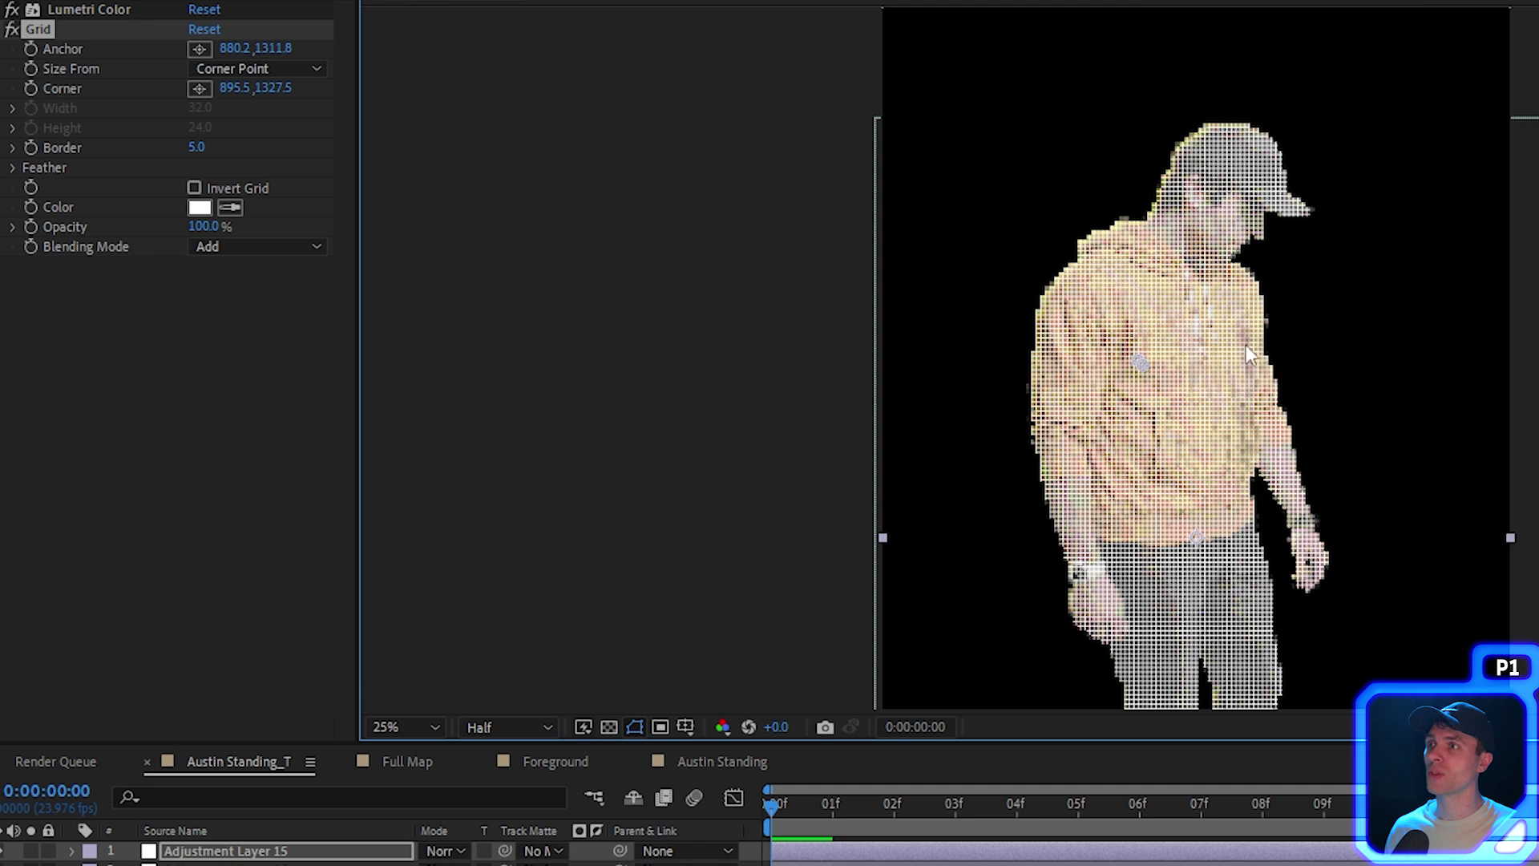
scroll(1198, 309, "up", 2)
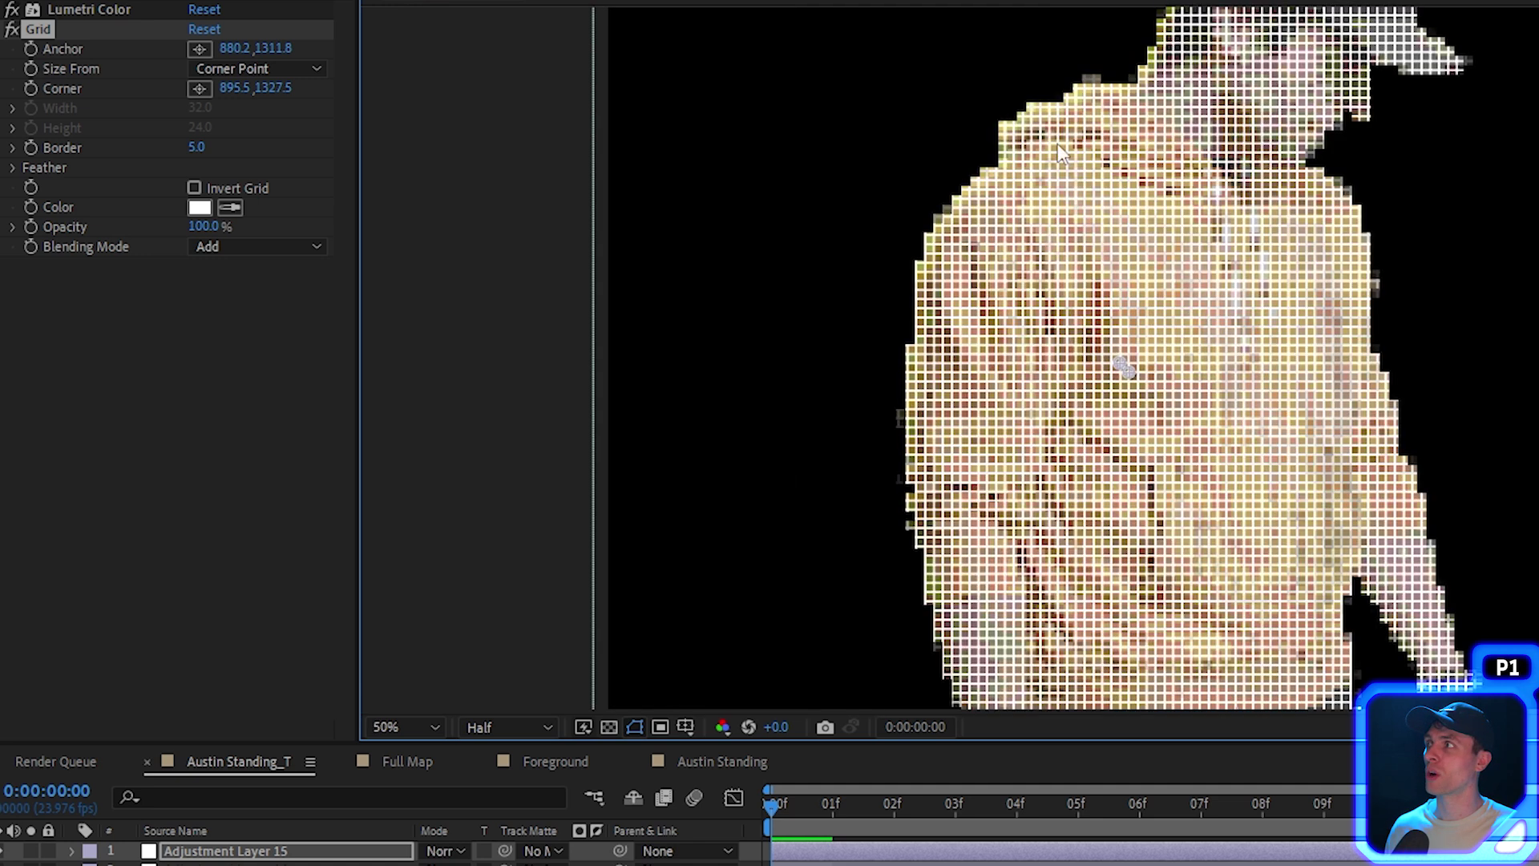
- Set the grid's Border to 3 and its Opacity to 35%
left_click_drag(1096, 243, 1001, 327)
left_click(198, 147)
type("3")
left_click(238, 481)
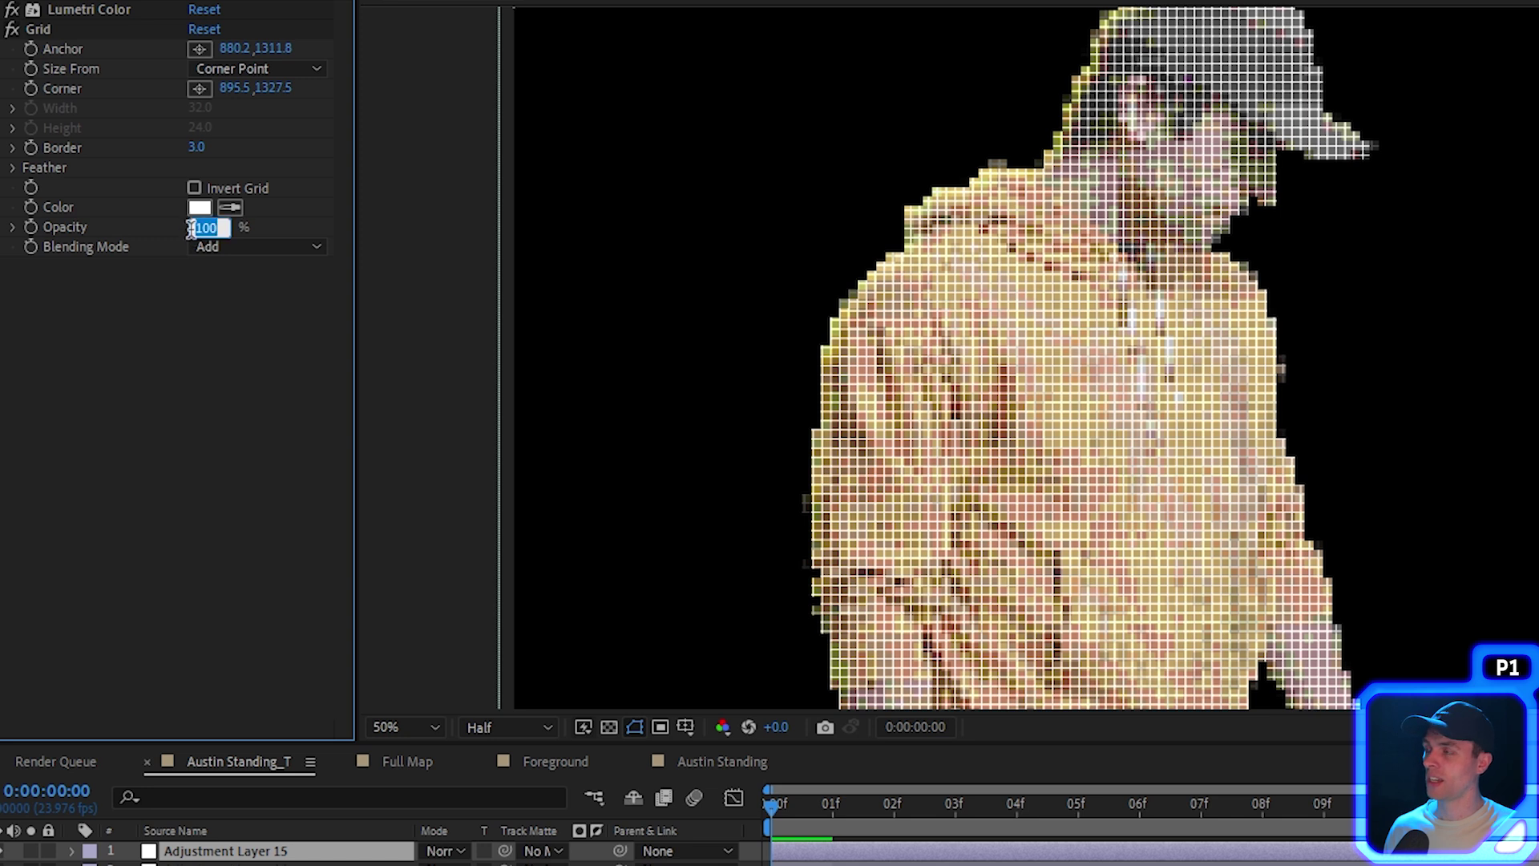
left_click(185, 382)
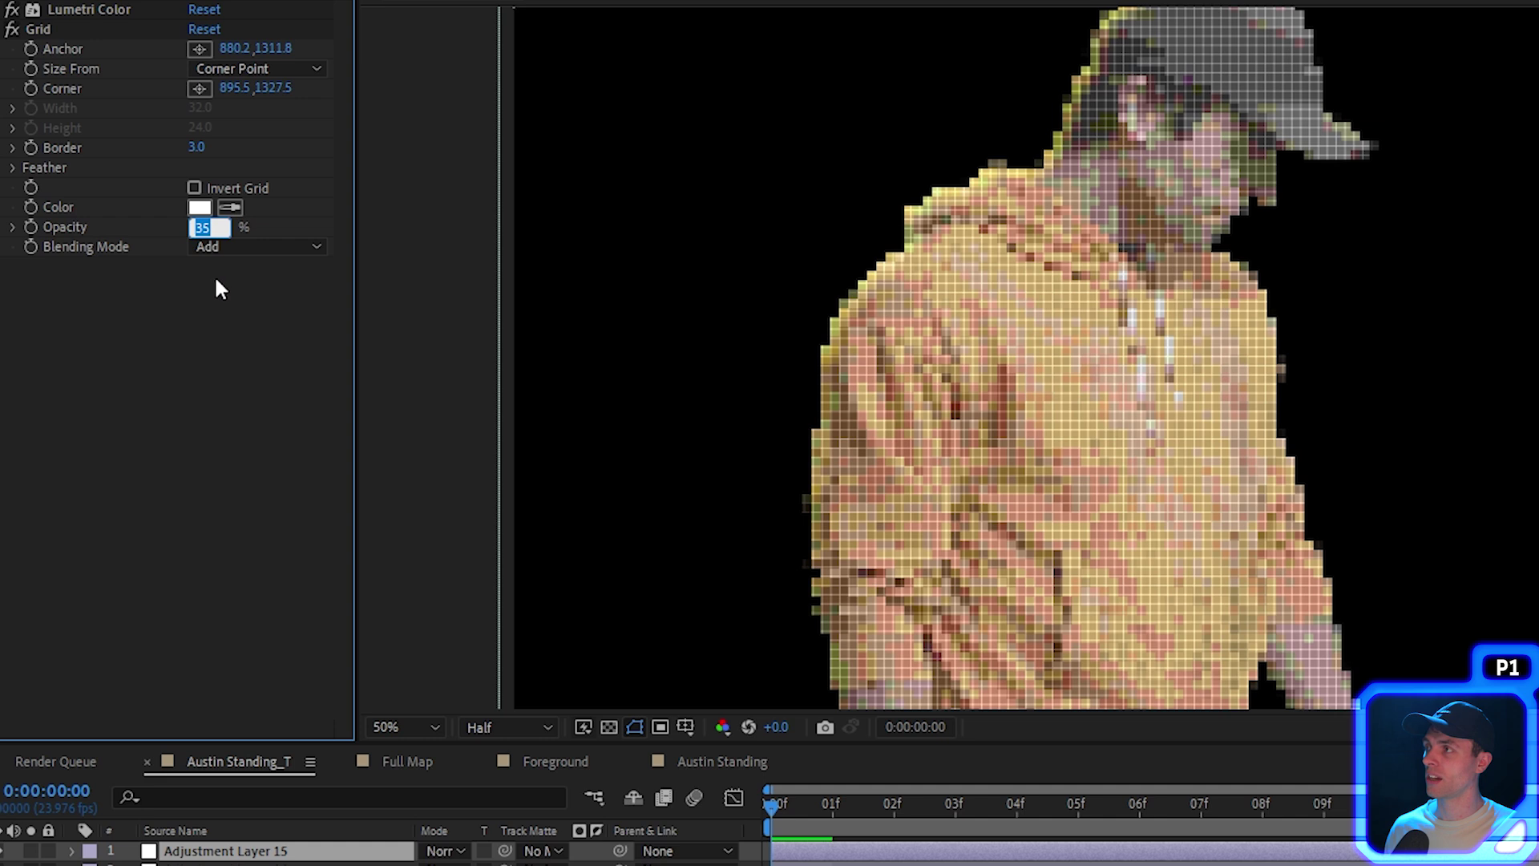
- Lower the Grid effect's Opacity to 15%
key("BackSpace")
type("15")
key("Return")
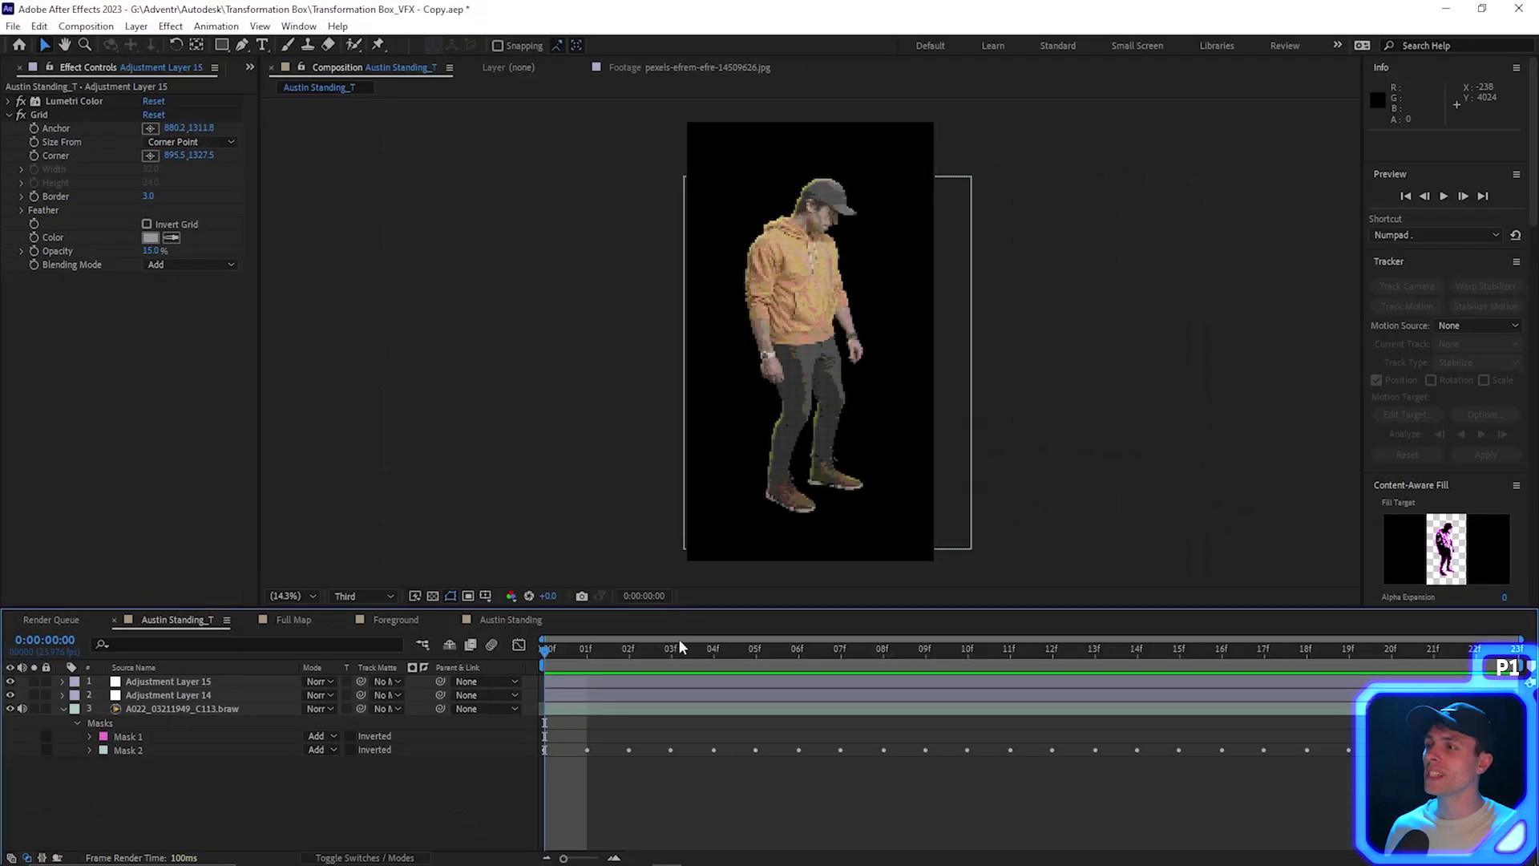
- Apply the Noise effect to the upper adjustment layer with Amount of Noise at 15% and Use Color Noise turned off
right_click(677, 678)
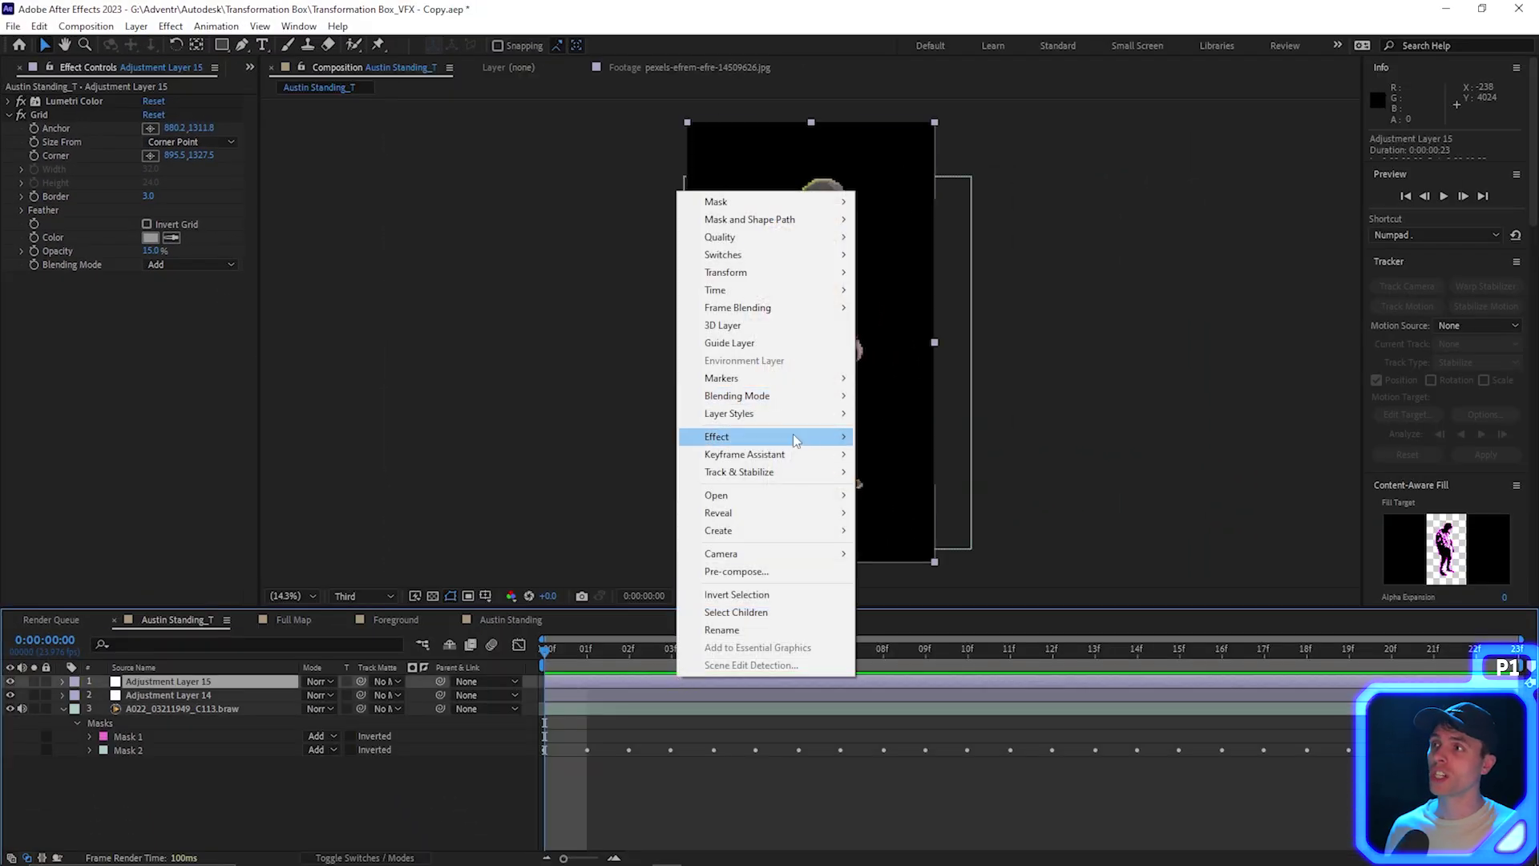
mouse_move(796, 441)
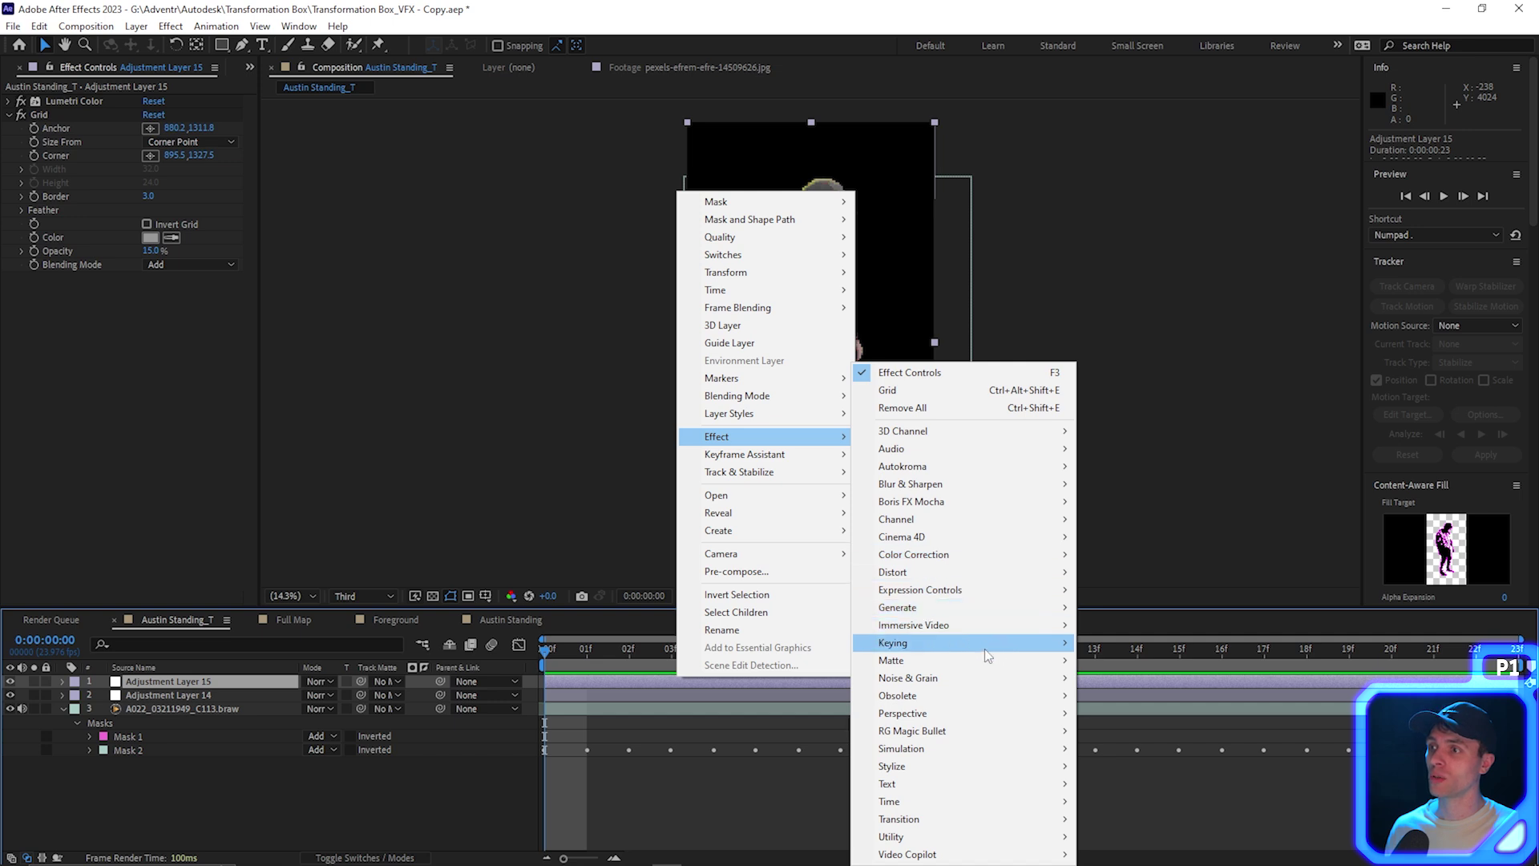
mouse_move(986, 679)
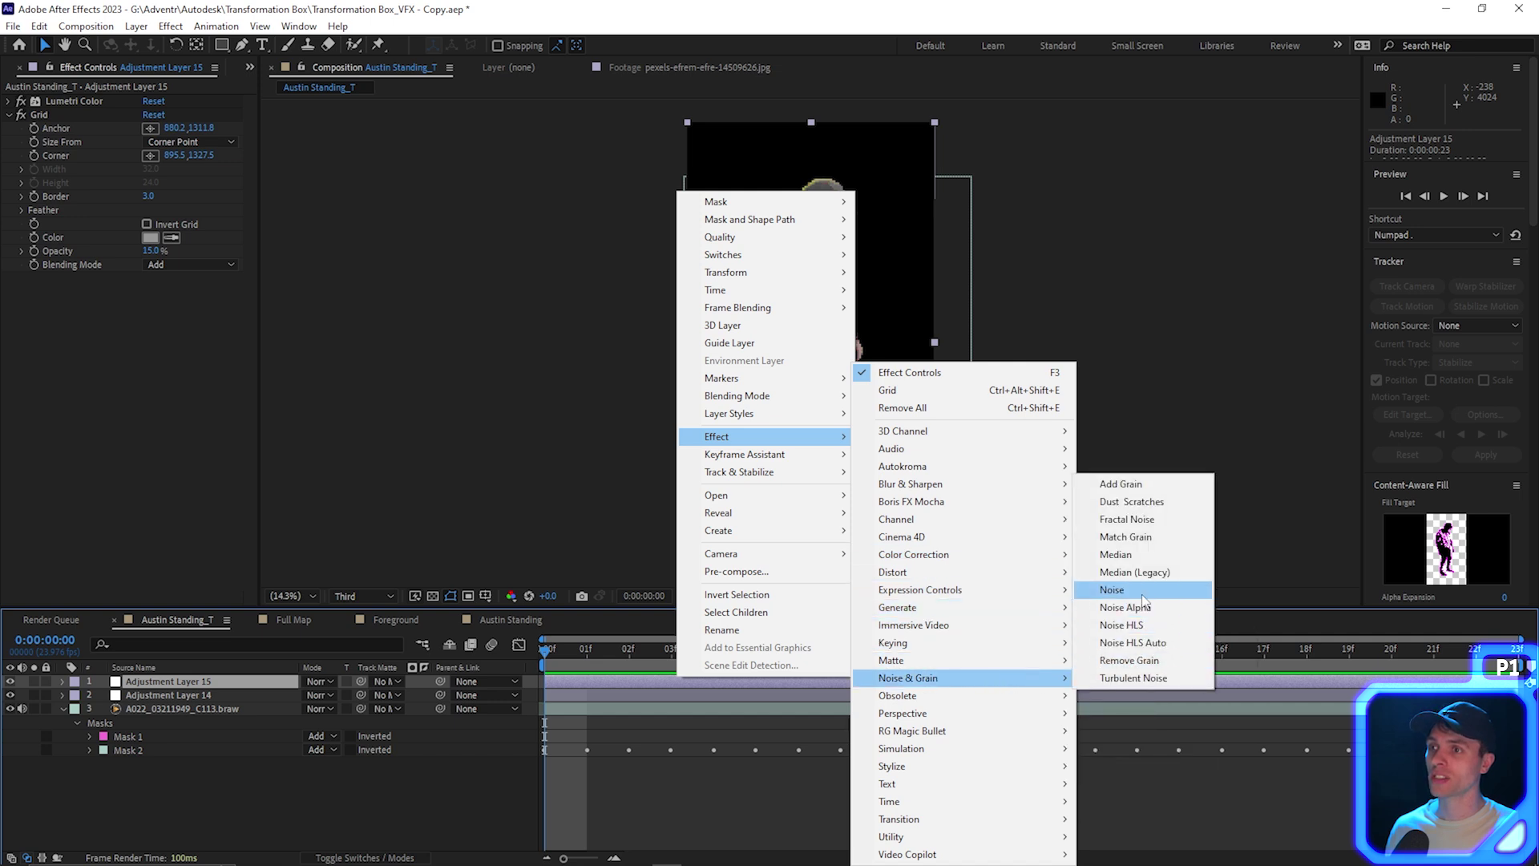
left_click(1138, 591)
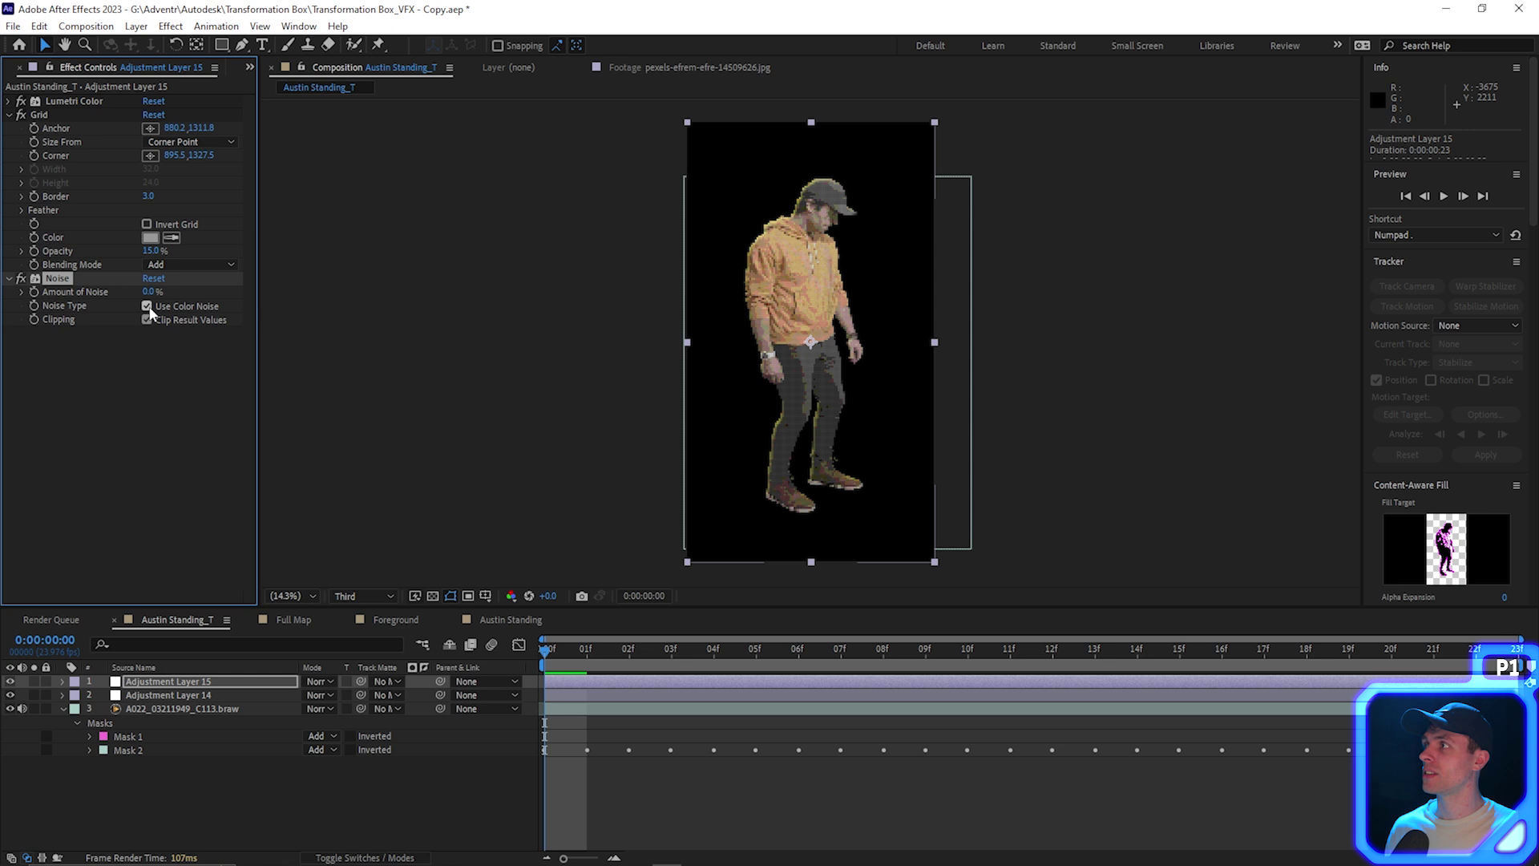
type("15")
key("Return")
left_click(143, 367)
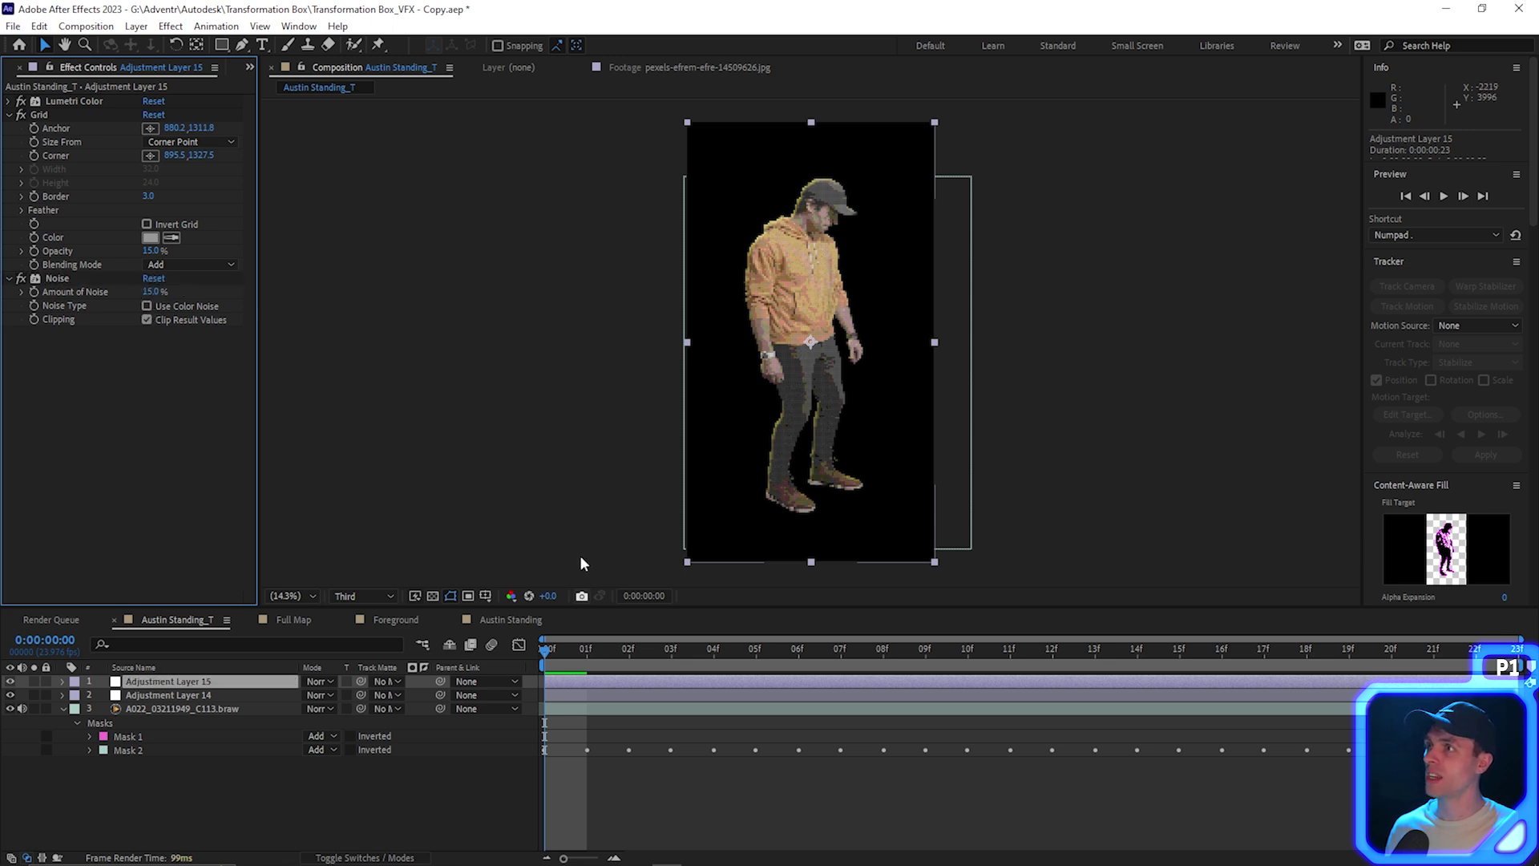
- Play back the composition to review the pixelated man with the grid and noise applied
left_click(610, 709)
key("space")
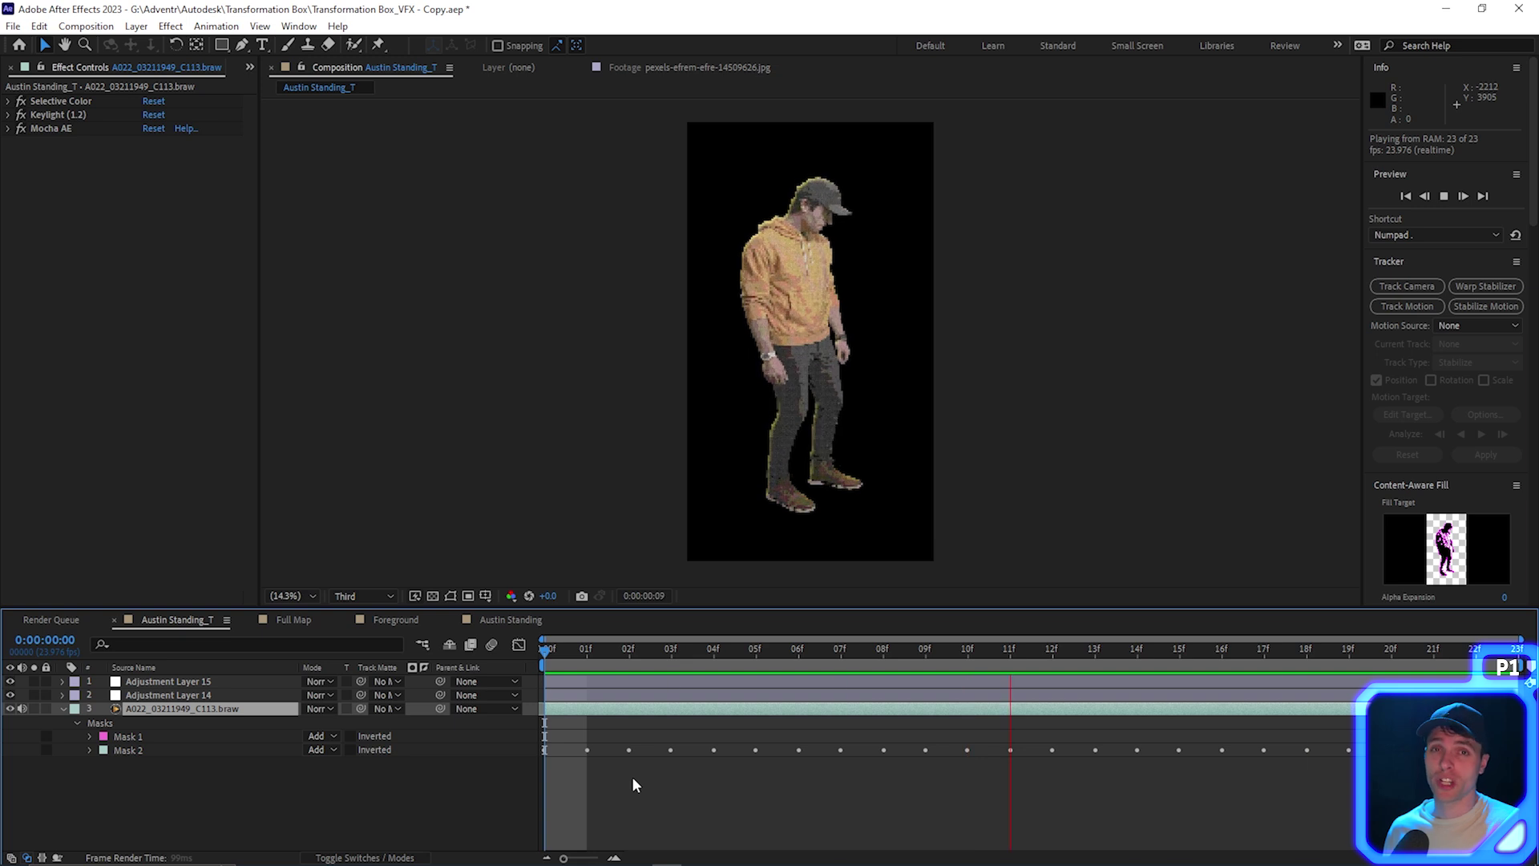
key("space")
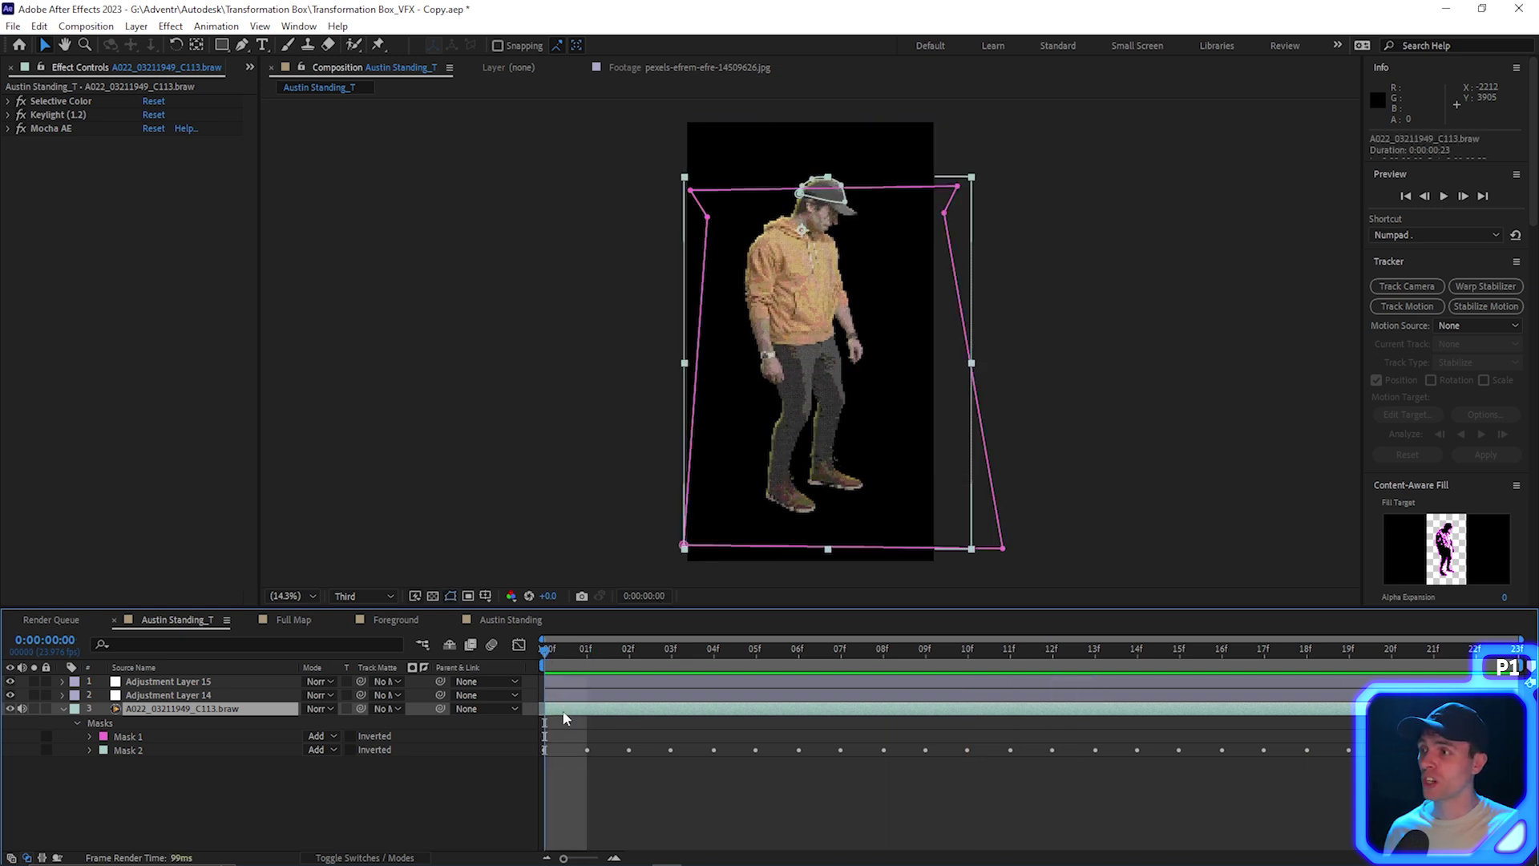
- Paste the Lumetri Color adjustment layer directly above the footage of the man and preview the pink color grade
key("ctrl+v")
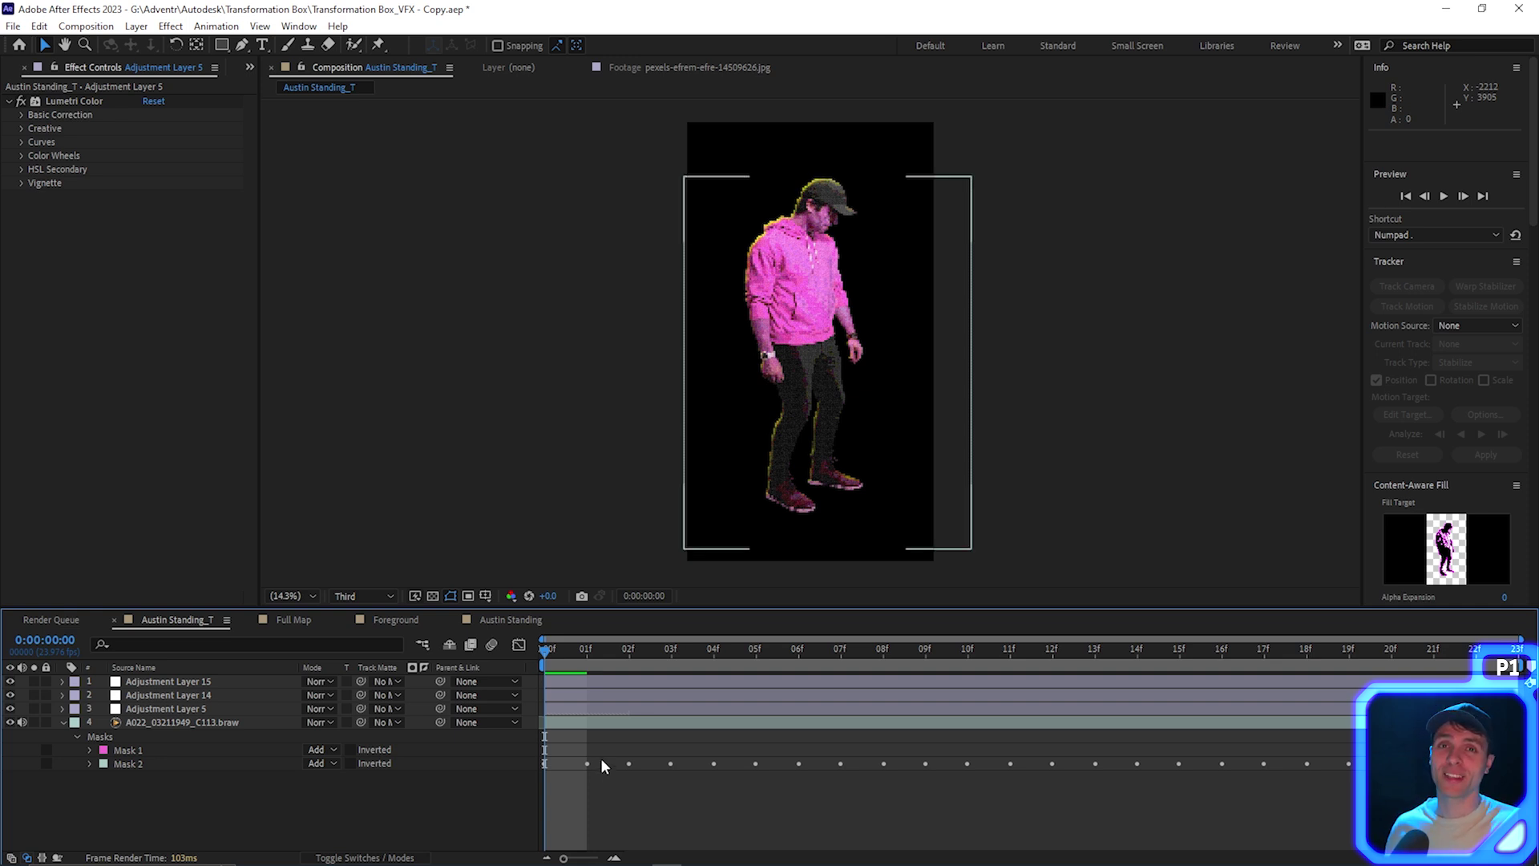
key("space")
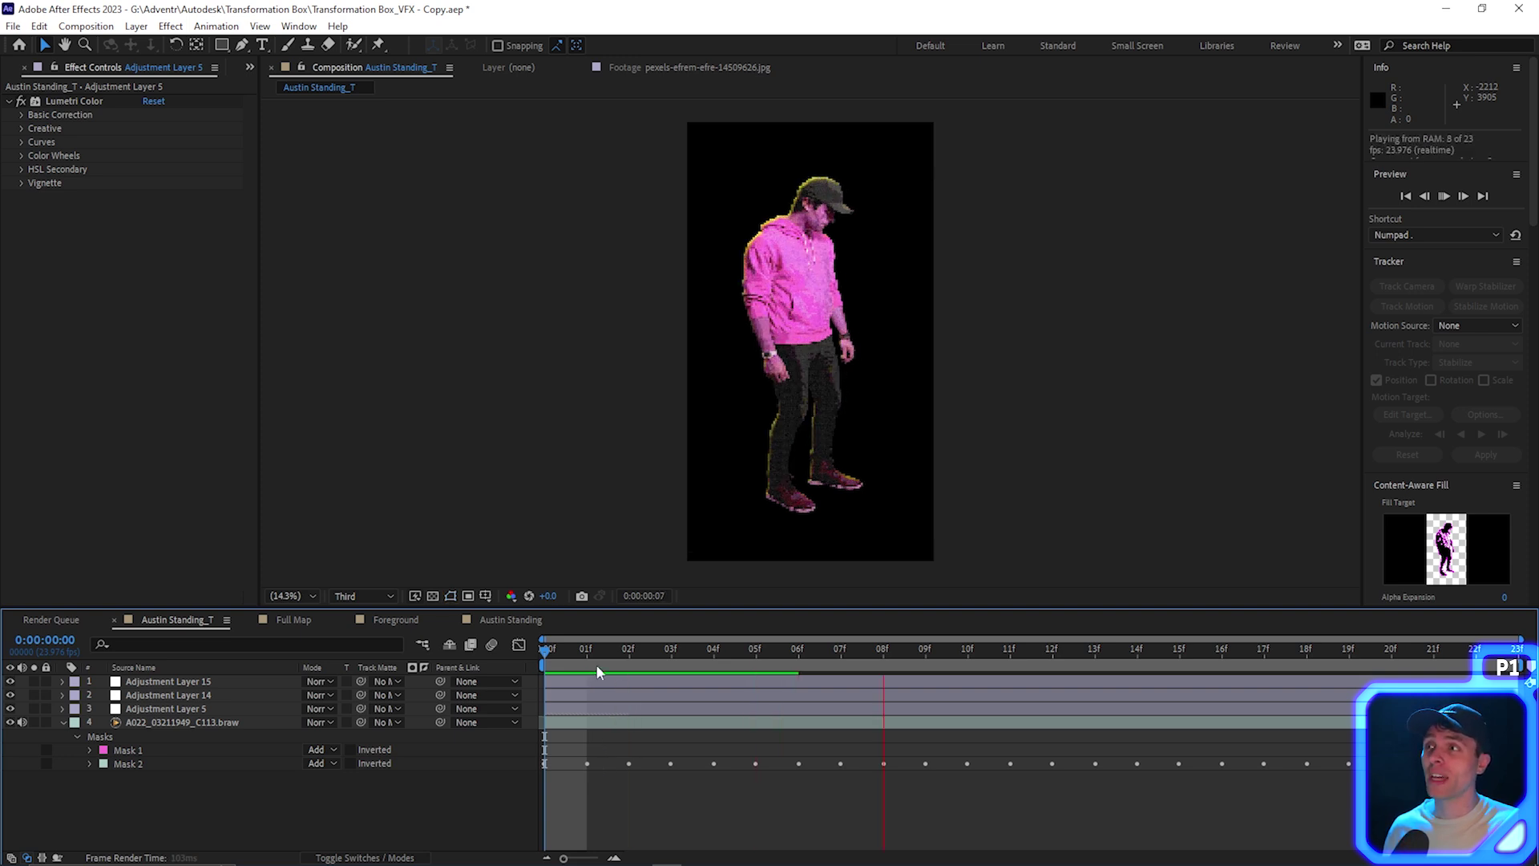
key("space")
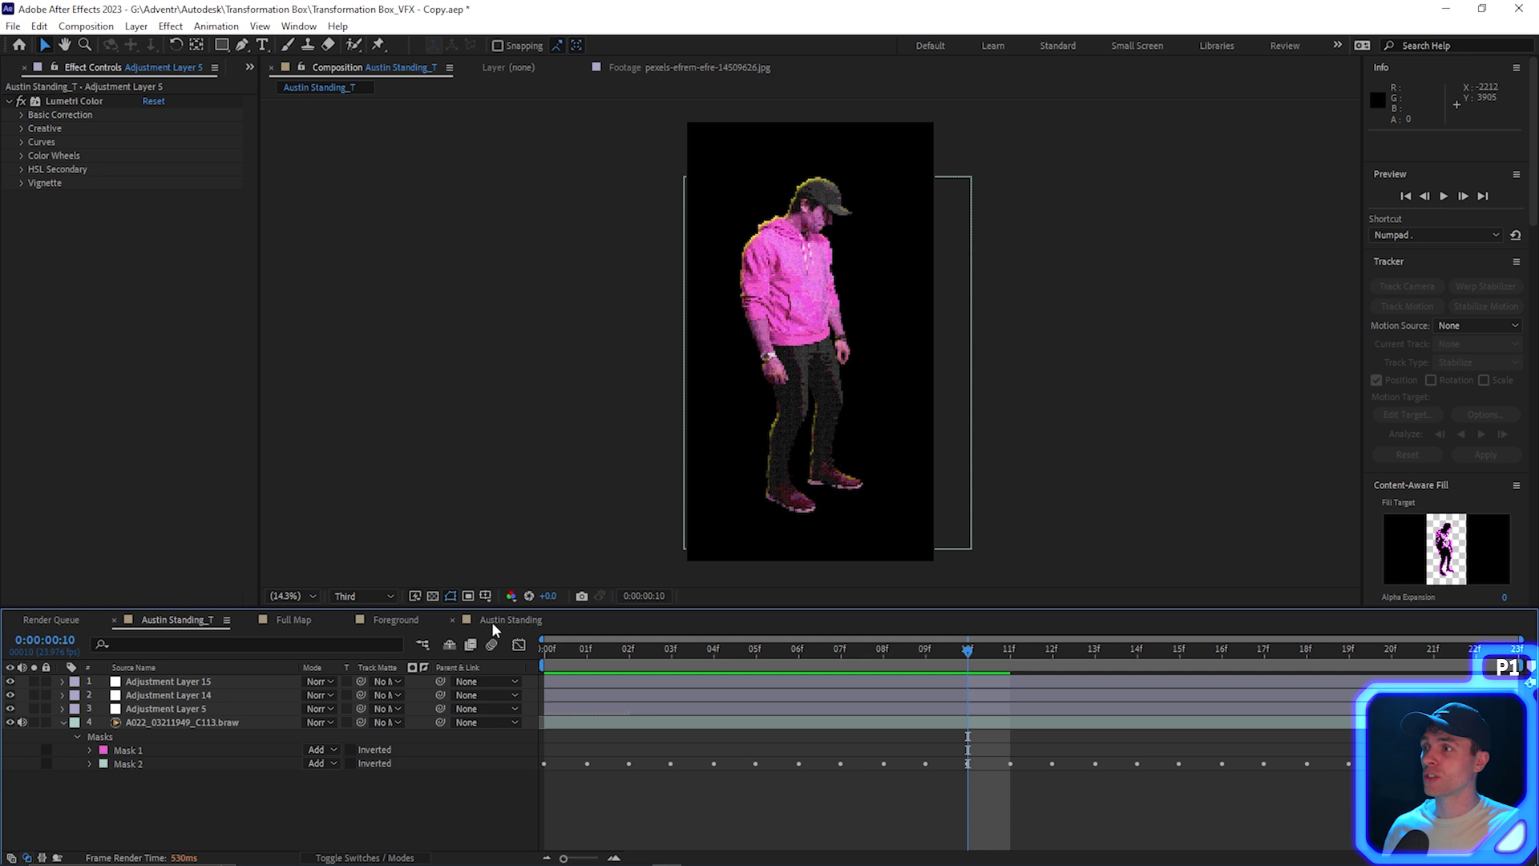
- Add the pixelated man's composition to the render queue and choose the Animation output module
left_click(15, 27)
mouse_move(173, 285)
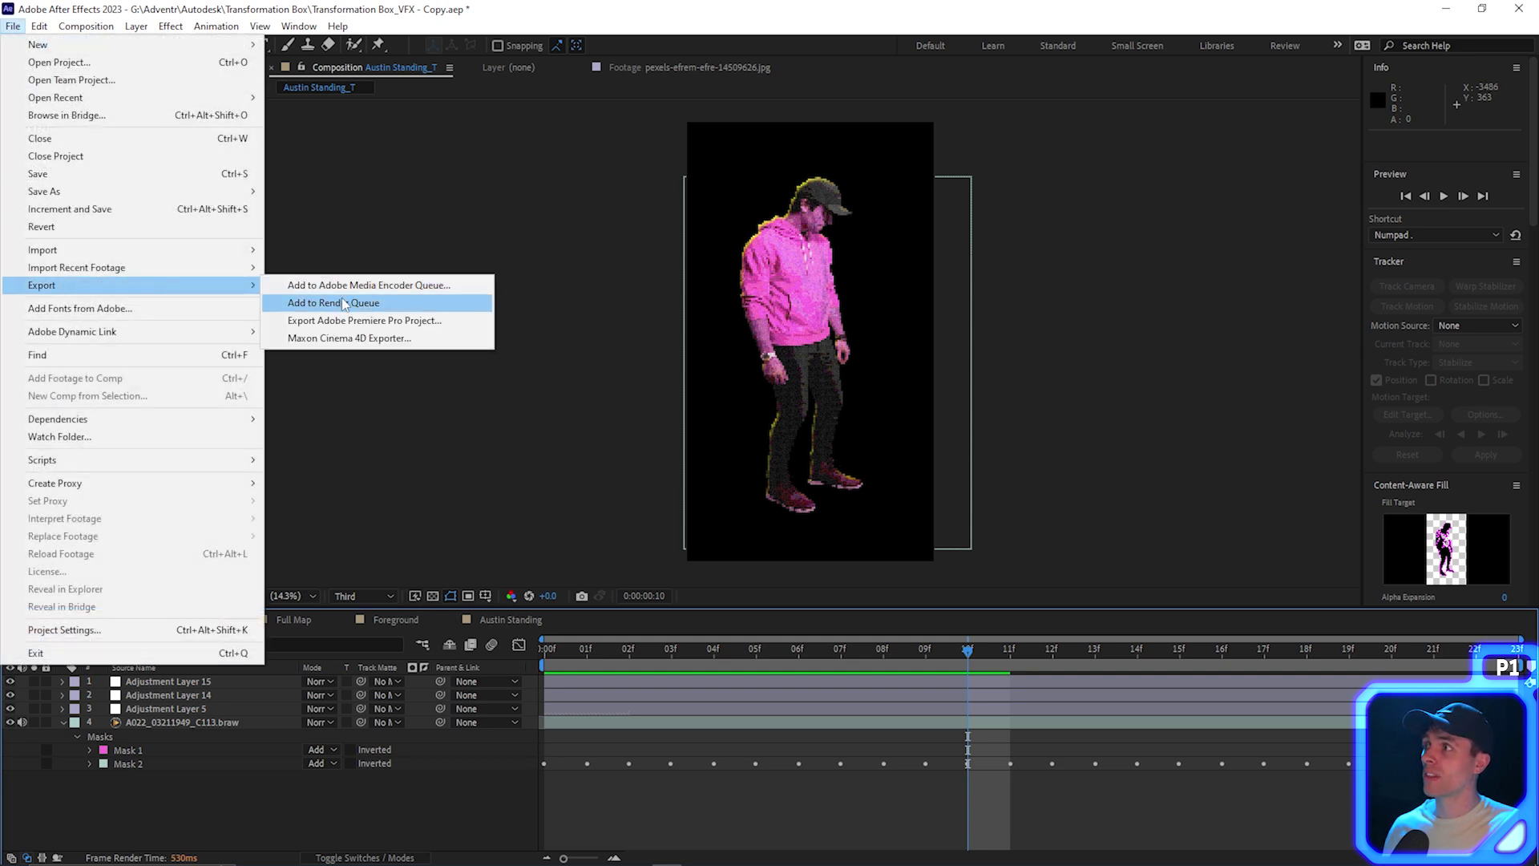
left_click(344, 303)
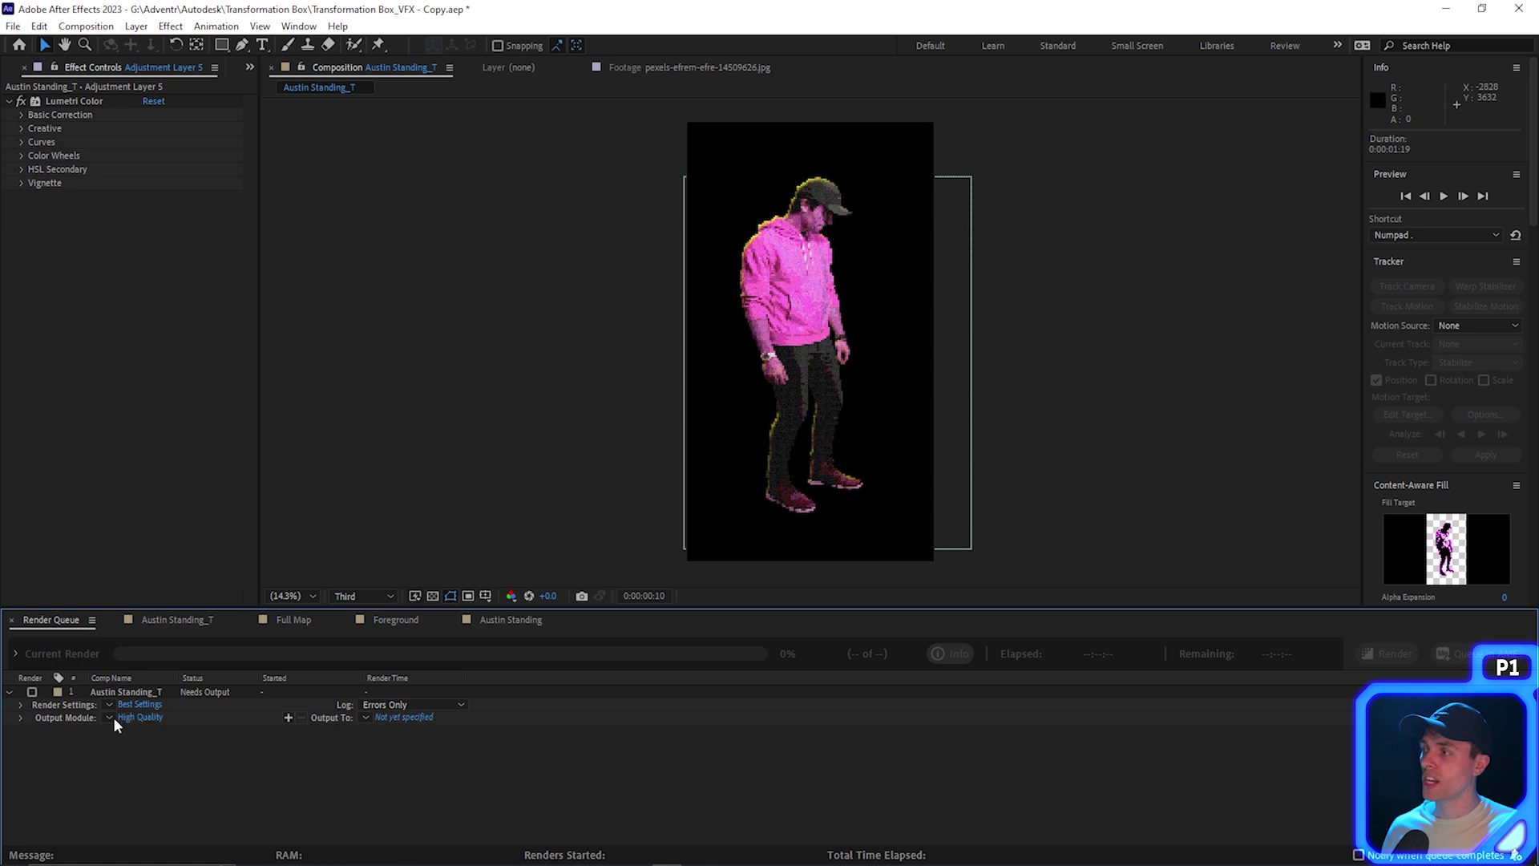
left_click(111, 717)
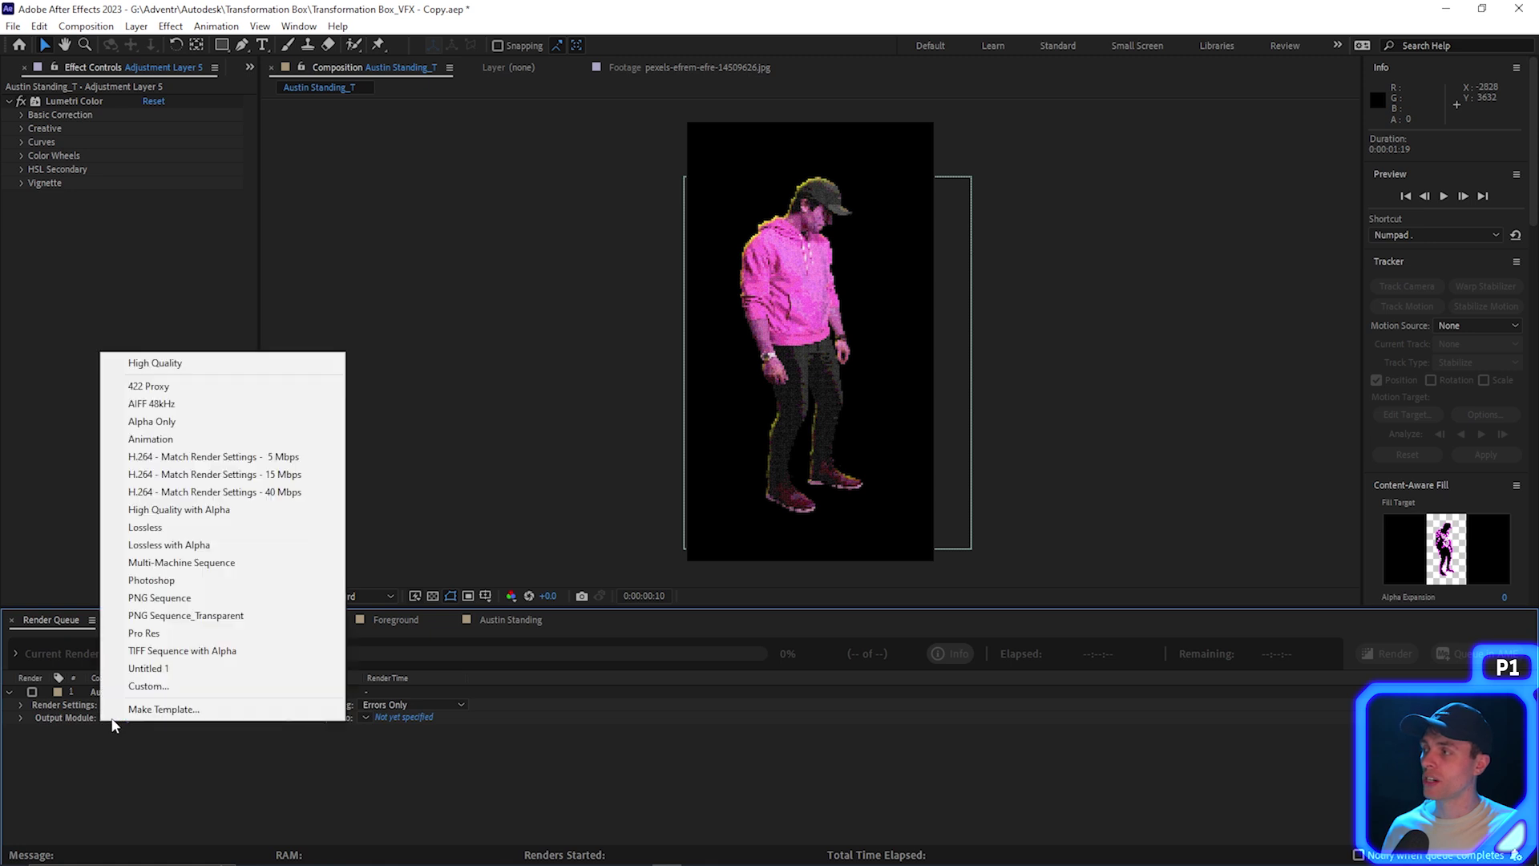
left_click(218, 439)
- Toggle the transparency grid in the man's composition to check the background behind the cutout
left_click(426, 601)
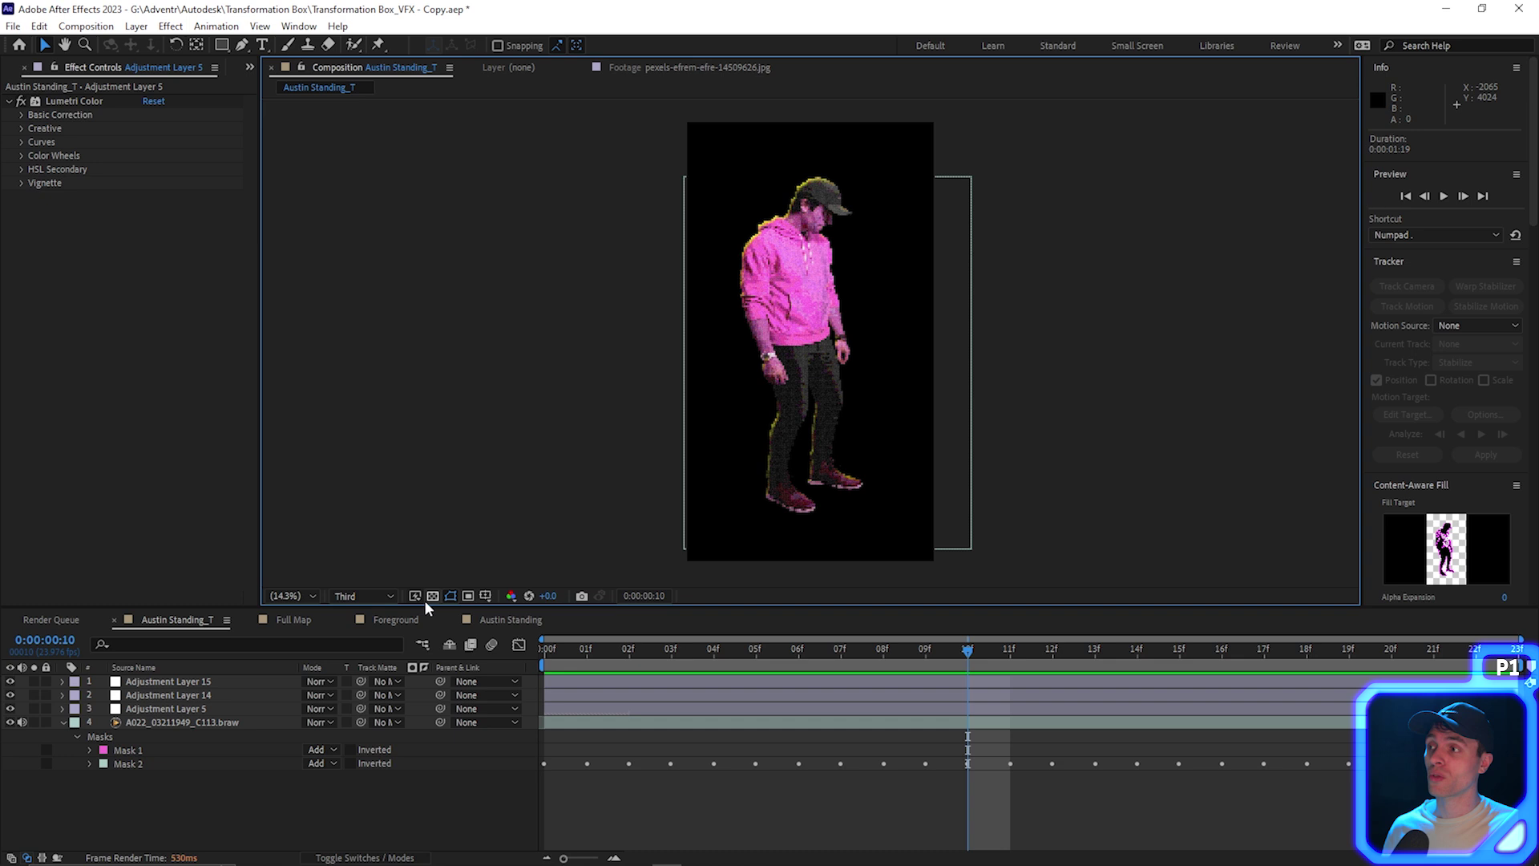
left_click(426, 599)
left_click(426, 598)
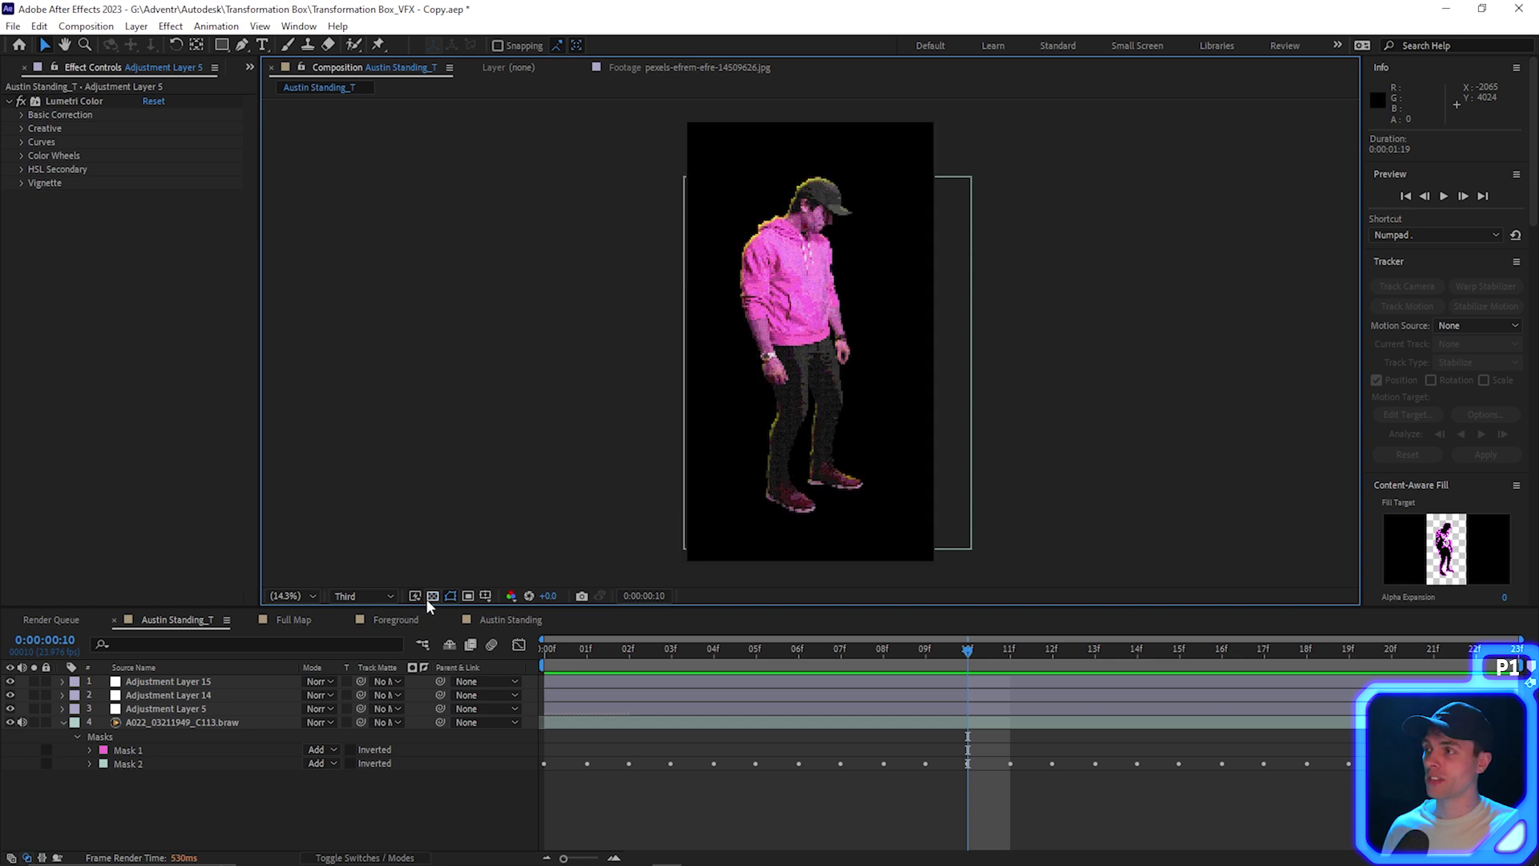
- Review the Foreground, Full Map and Background compositions, playing and scrubbing through the assembled scene with the man, machine and city skyline
left_click(395, 619)
mouse_move(648, 369)
left_mouse_down()
mouse_move(615, 337)
mouse_move(712, 336)
mouse_move(641, 333)
mouse_move(651, 366)
left_mouse_up()
left_click(293, 619)
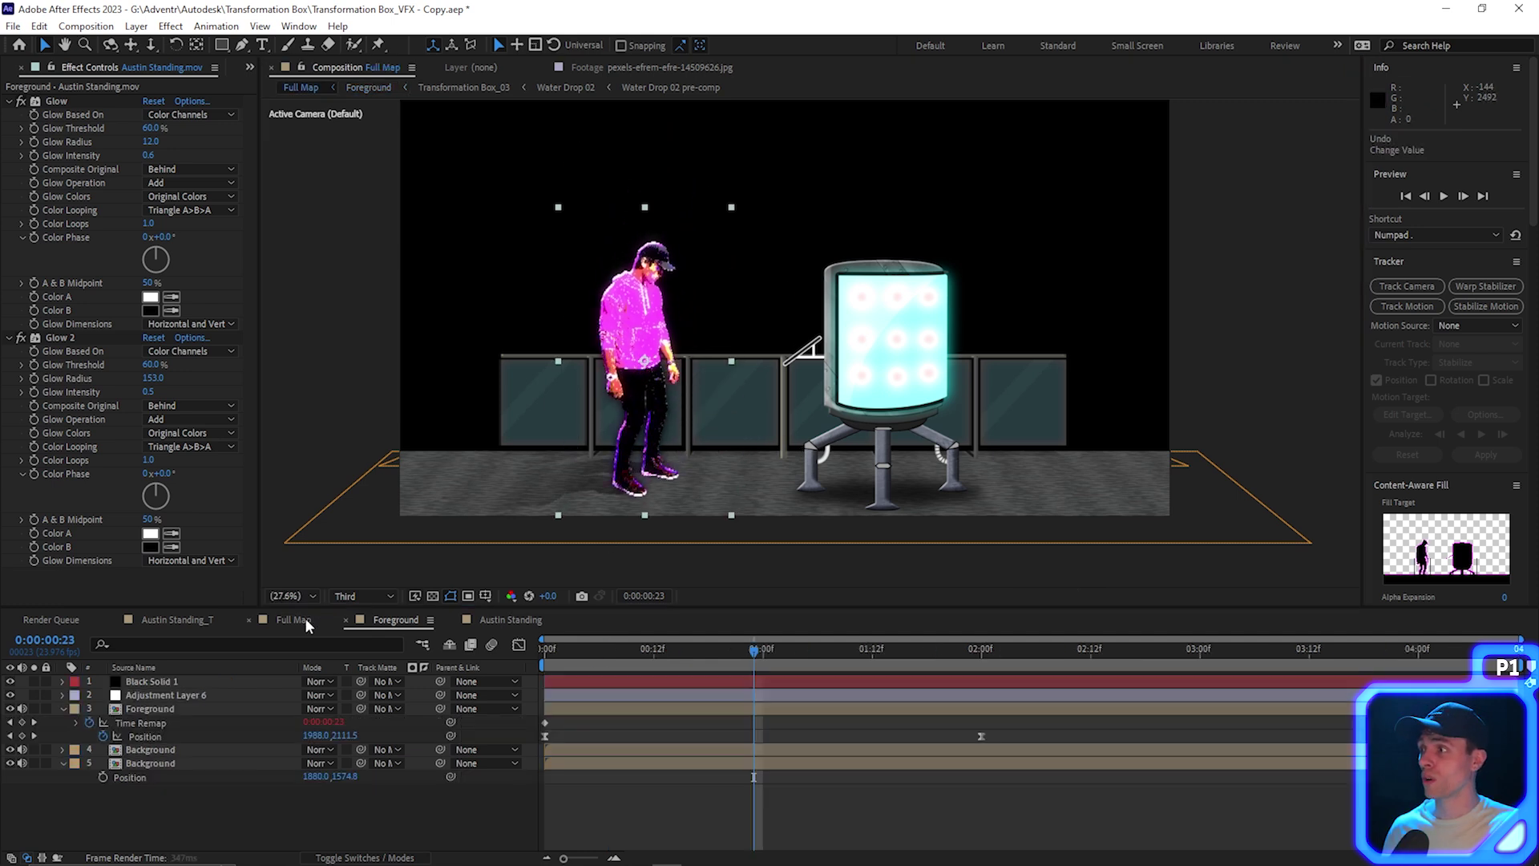
key("space")
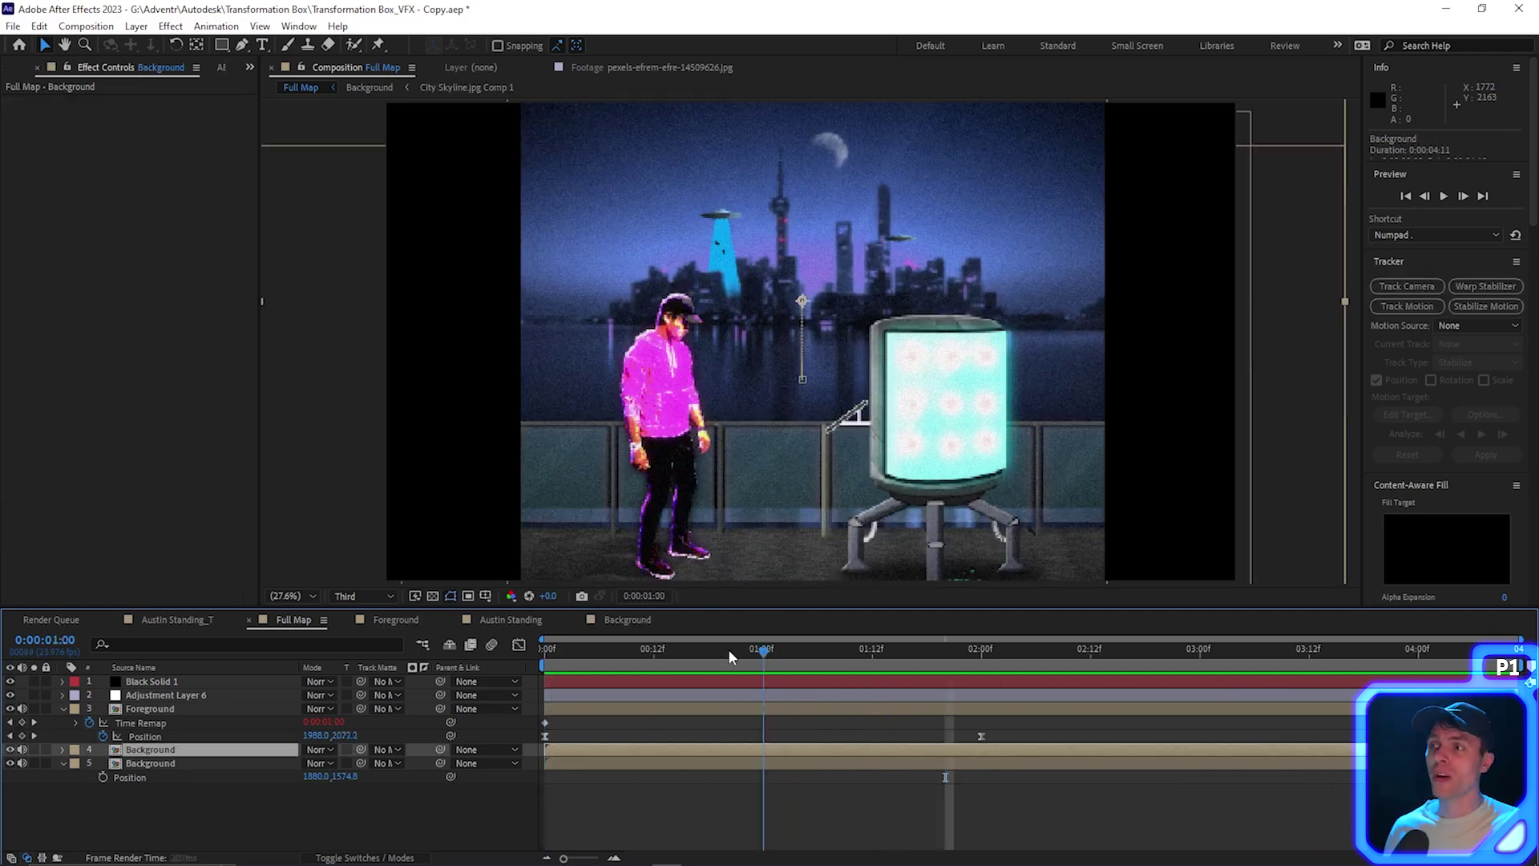
left_click_drag(764, 649, 935, 630)
left_click(628, 620)
left_click(616, 656)
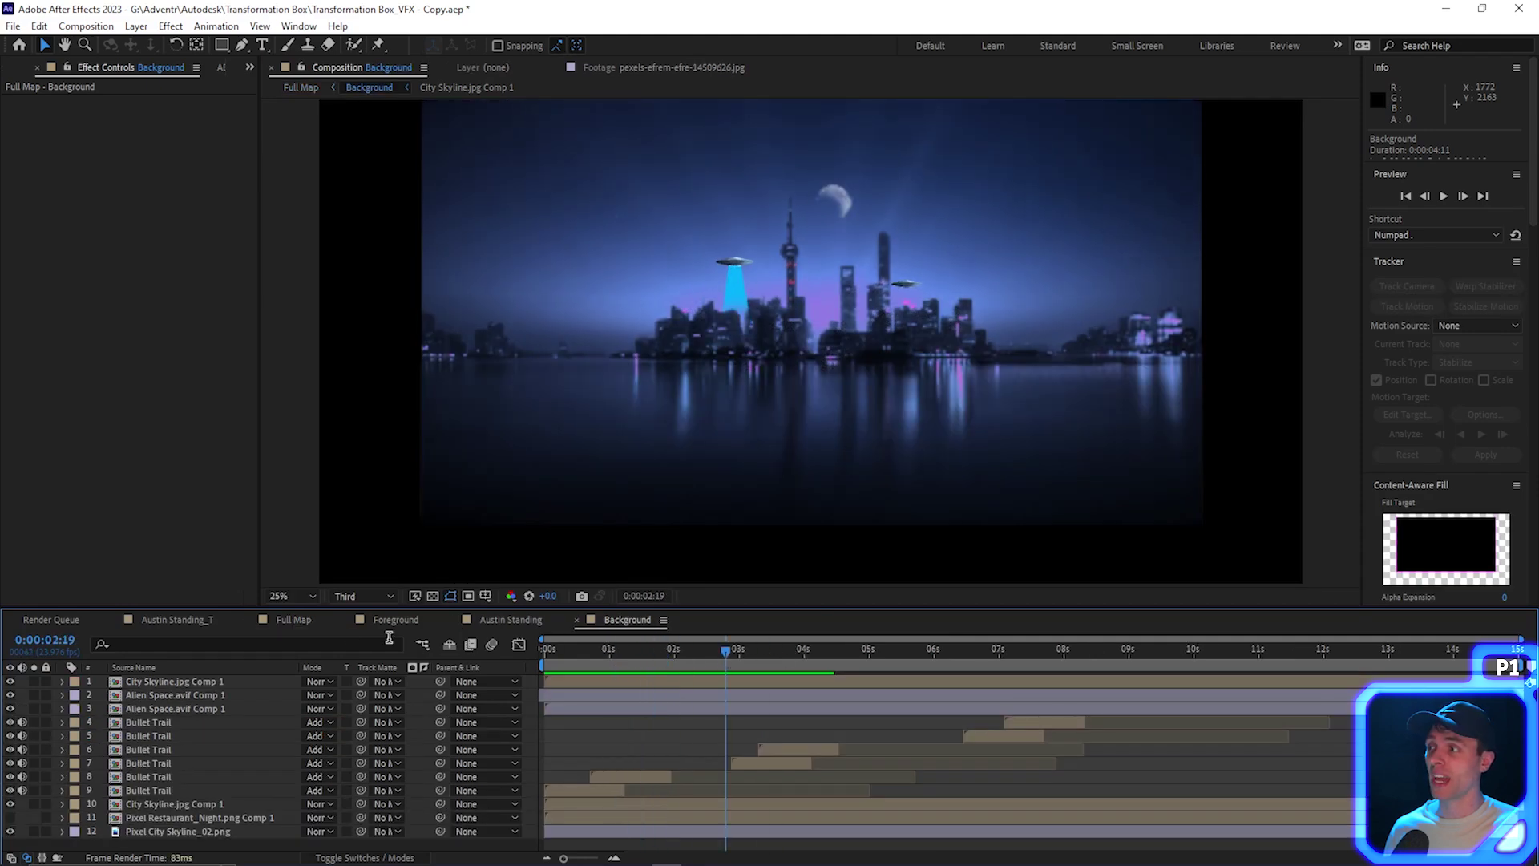
left_click(303, 621)
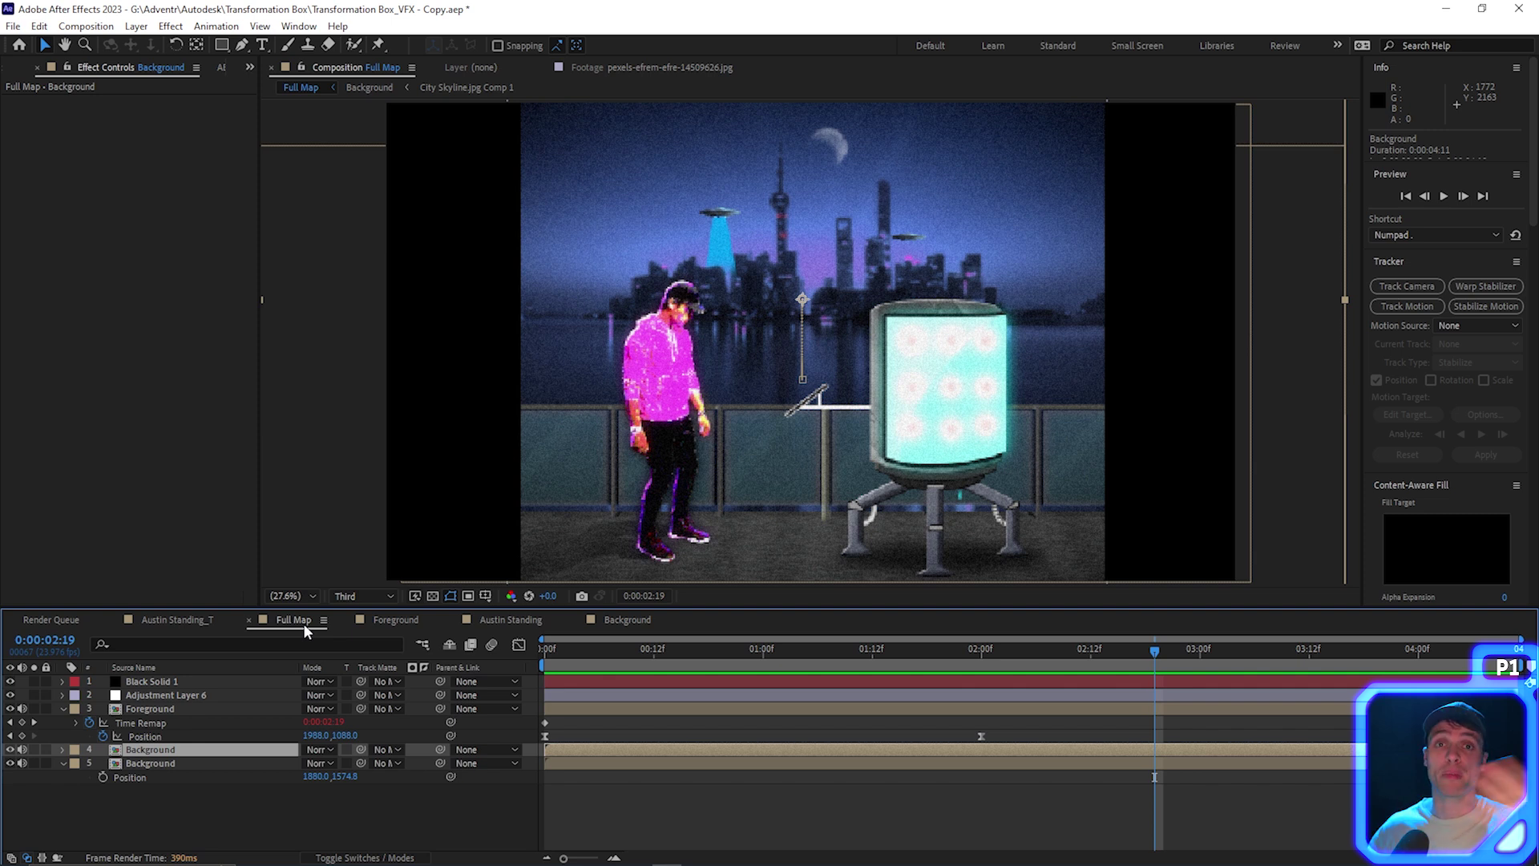
left_click(690, 654)
key("space")
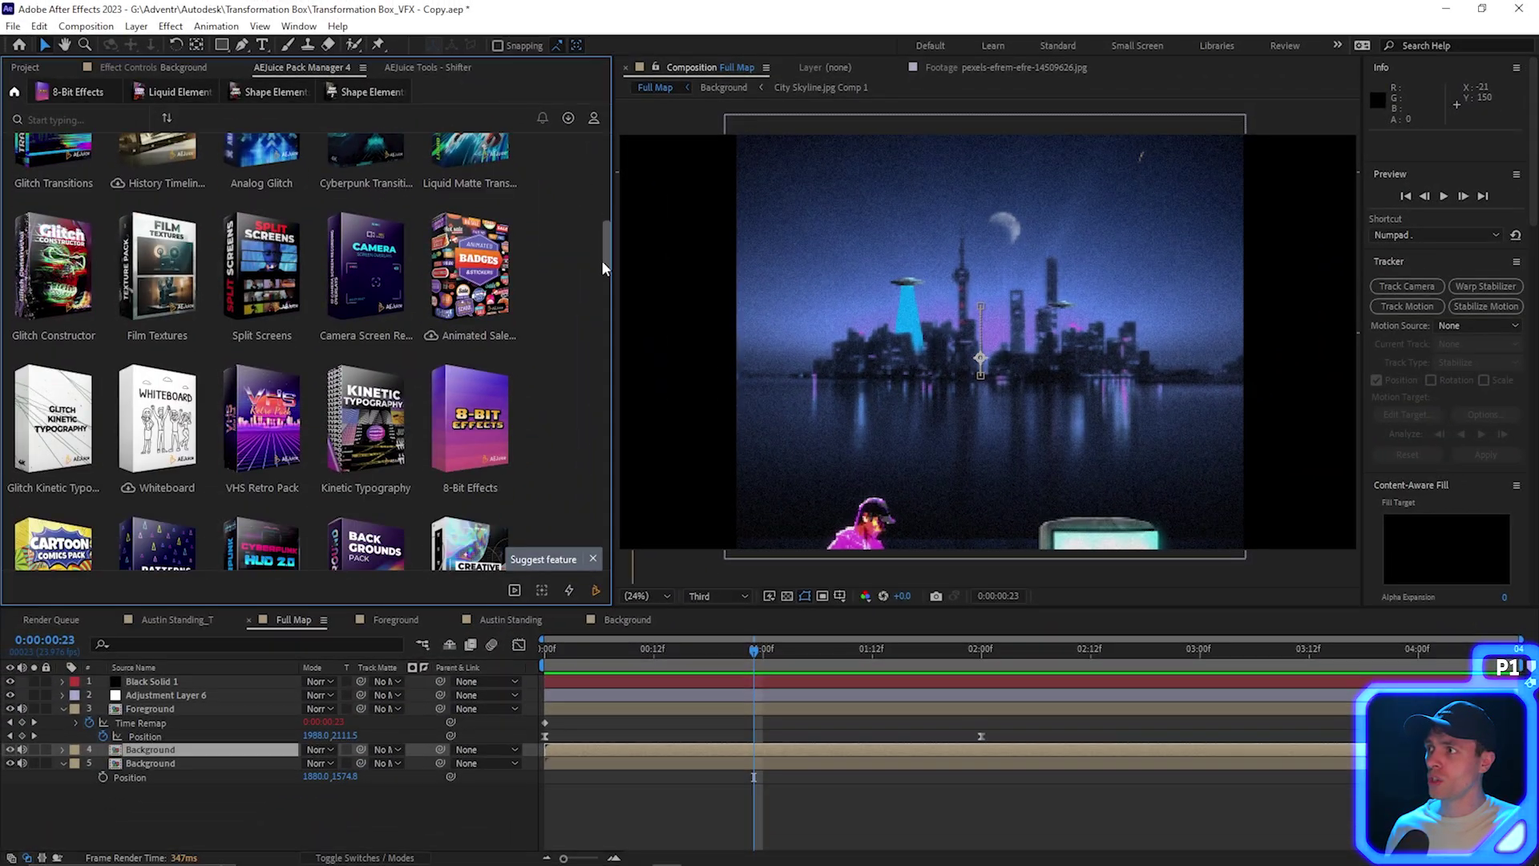
- Find the 8-Bit Effects pack in the AEJuice Pack Manager library and preview its animations
scroll(576, 279, "down", 1)
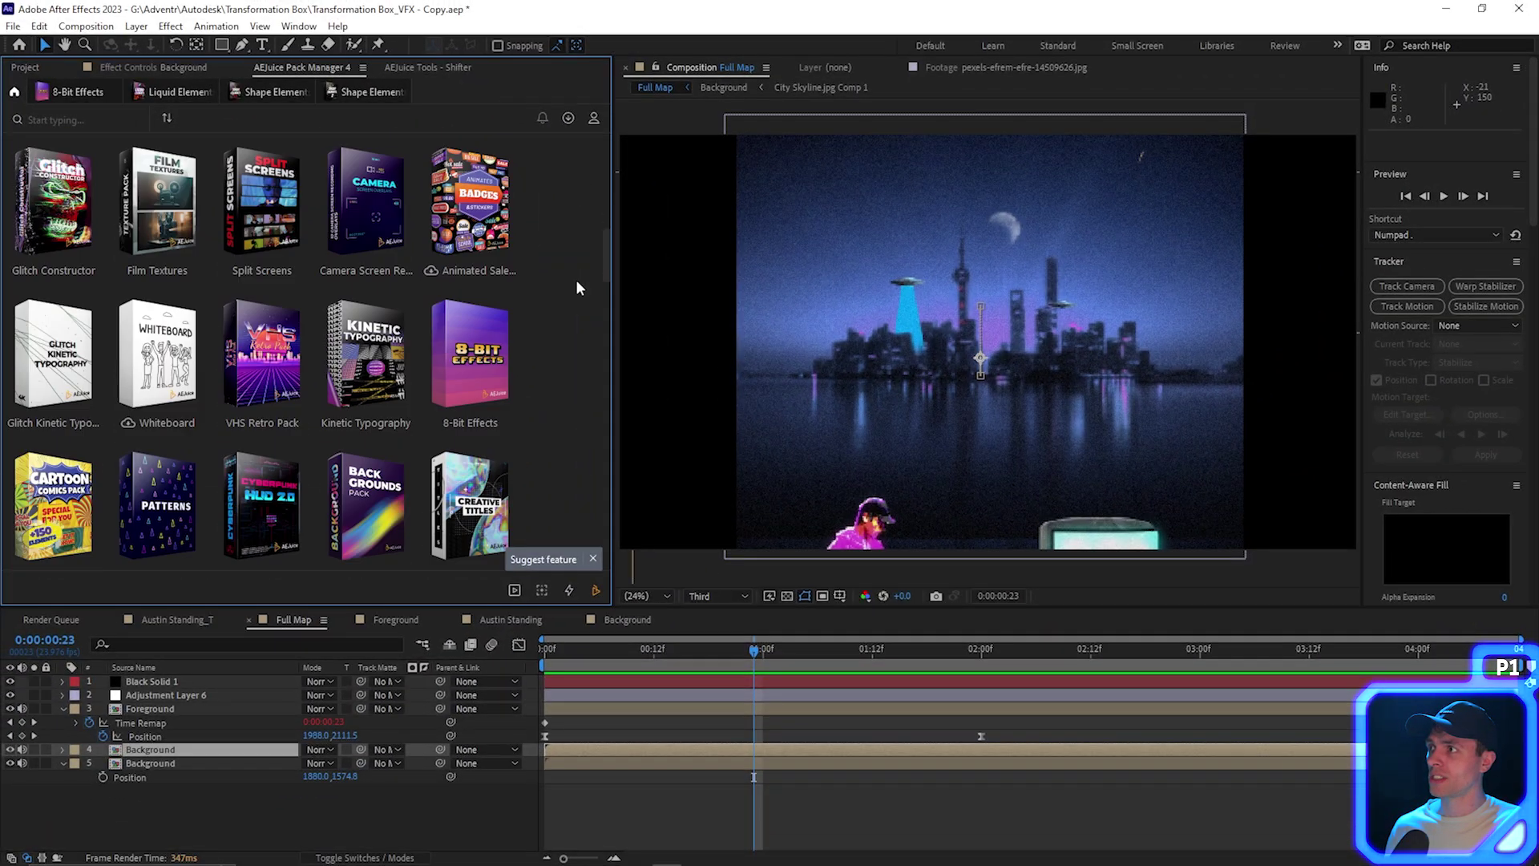
mouse_move(484, 399)
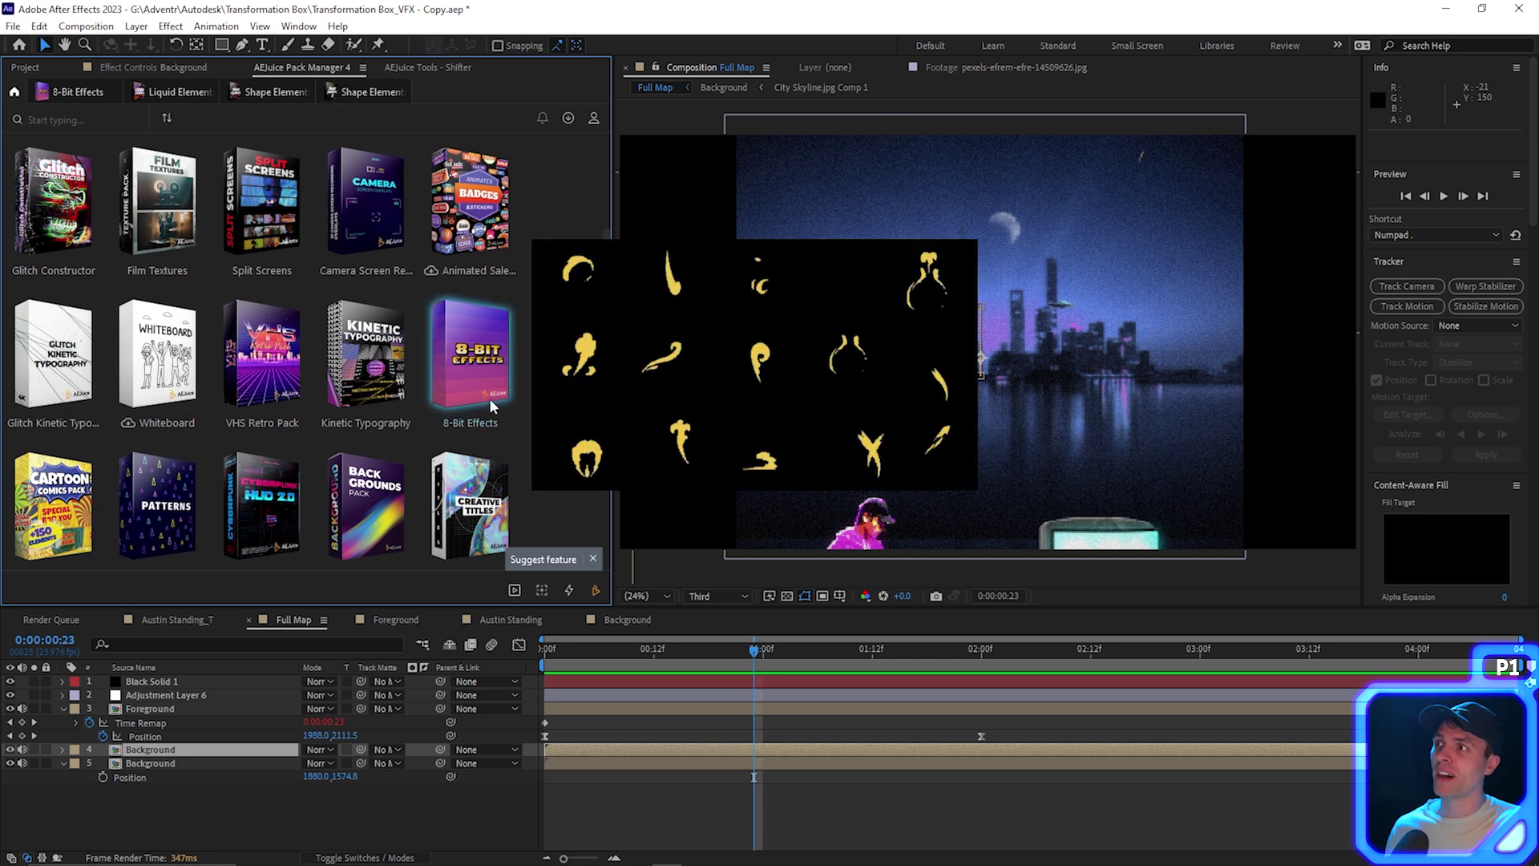
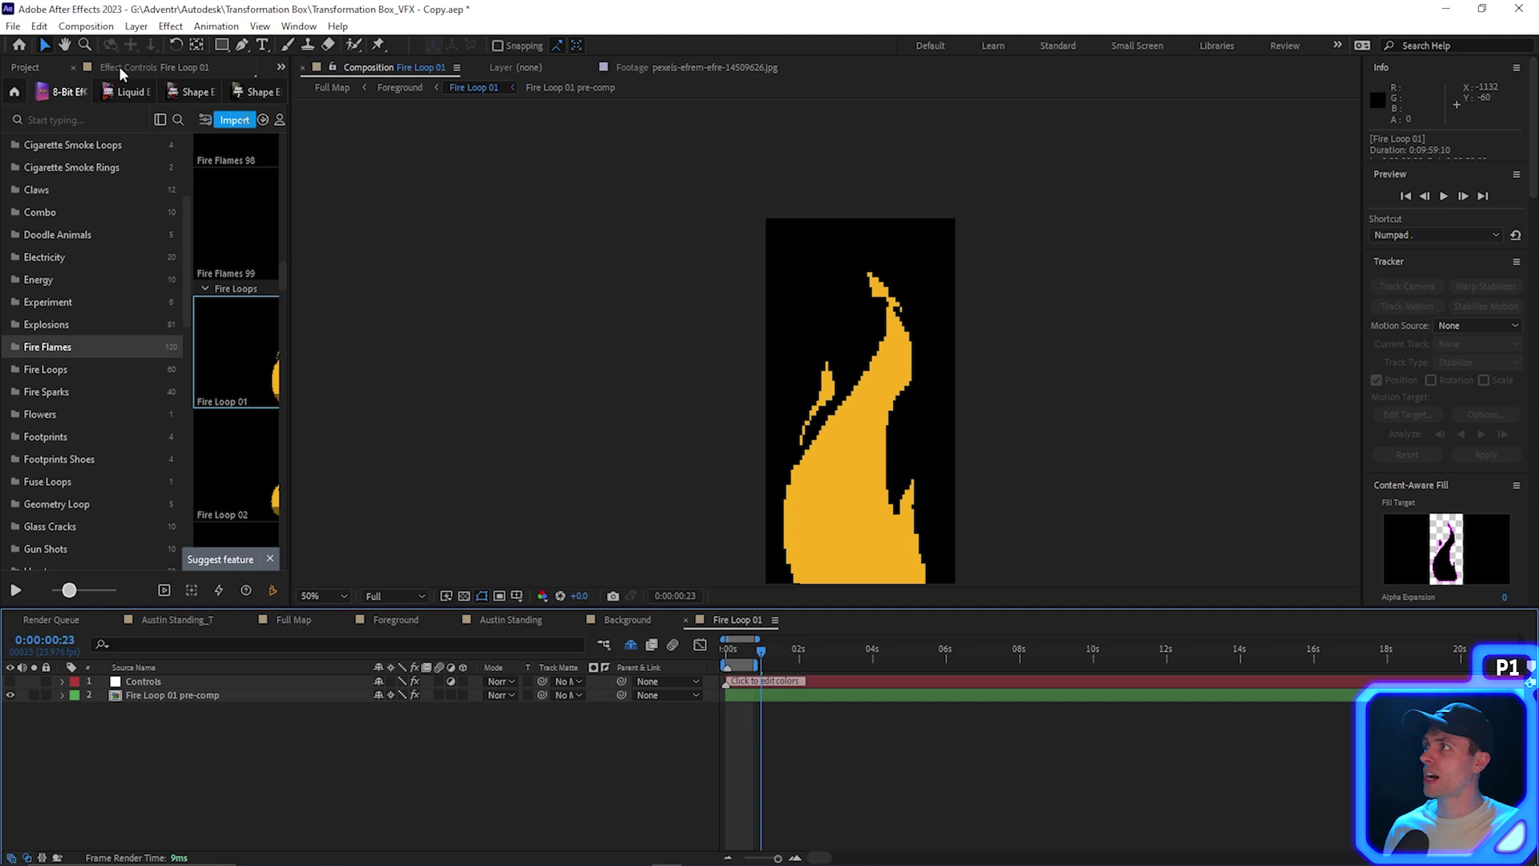
- Change the color on the Controls layer of the Fire Loop 01 composition to magenta
left_click(718, 623)
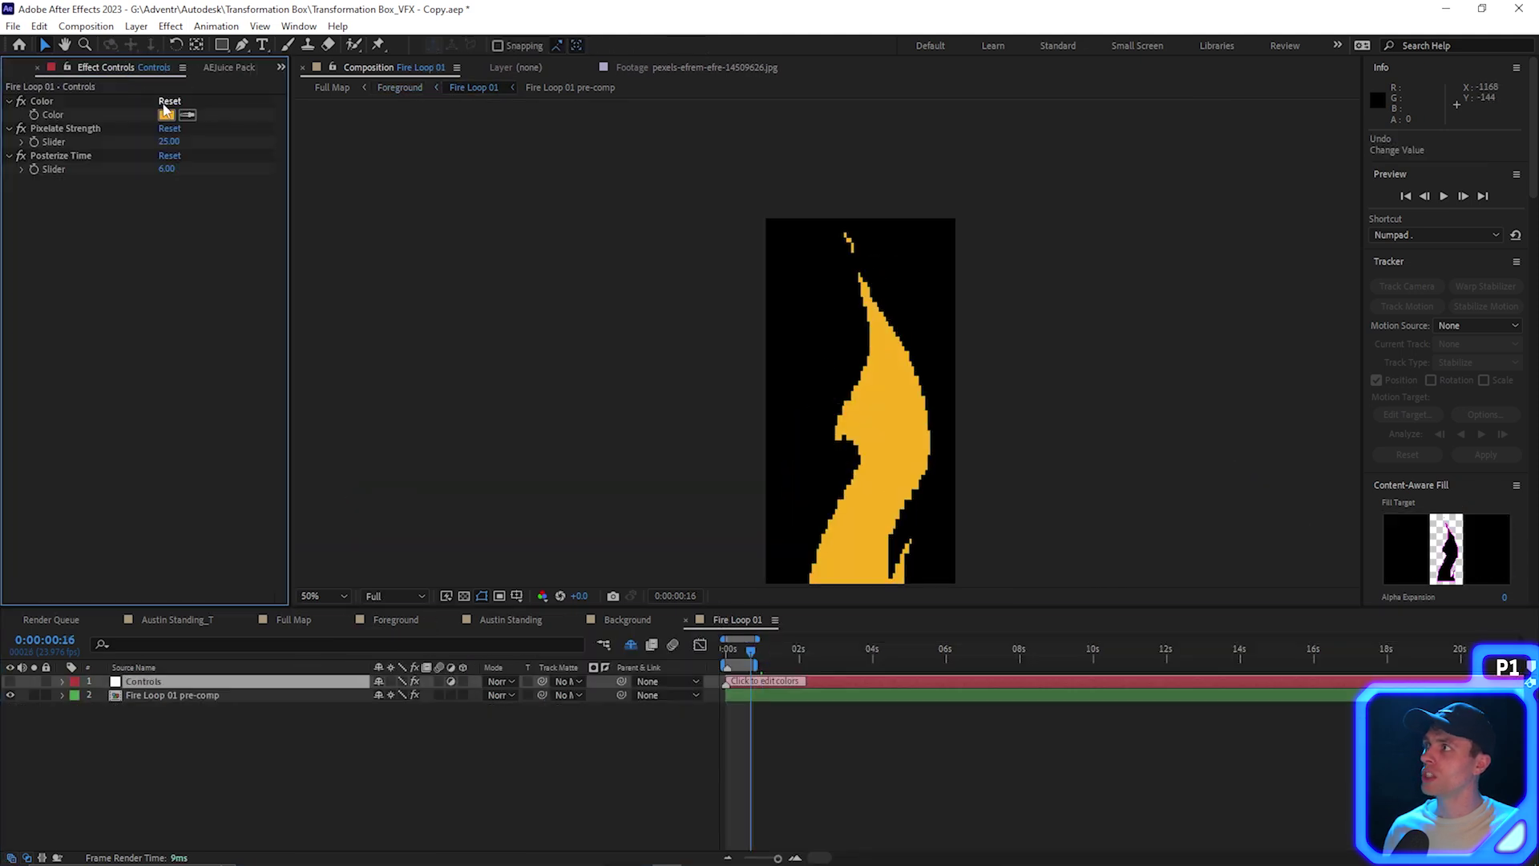
left_click(165, 118)
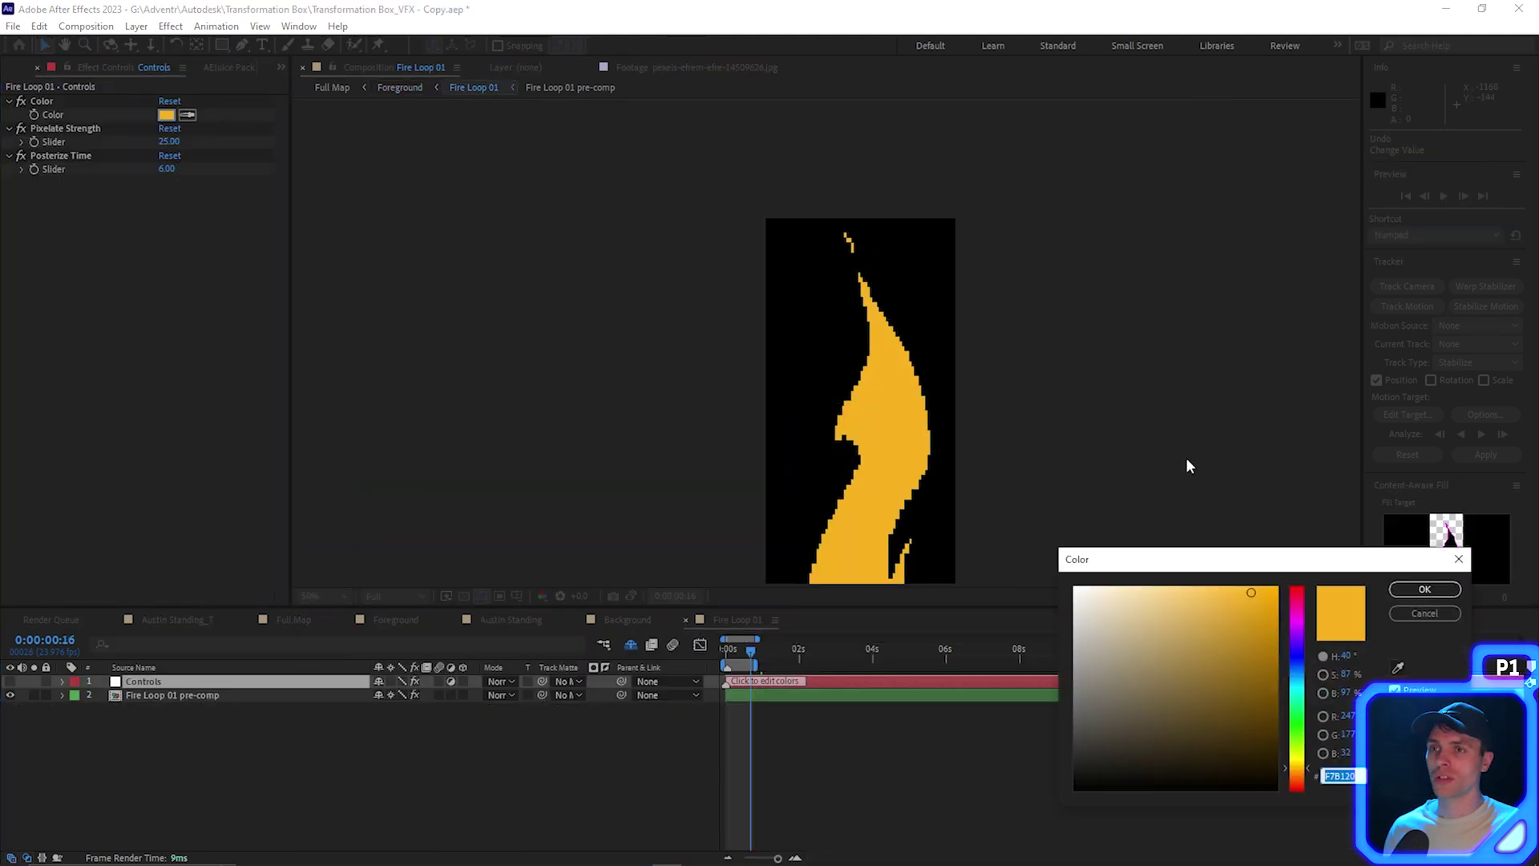
left_click(1297, 619)
left_click(1424, 589)
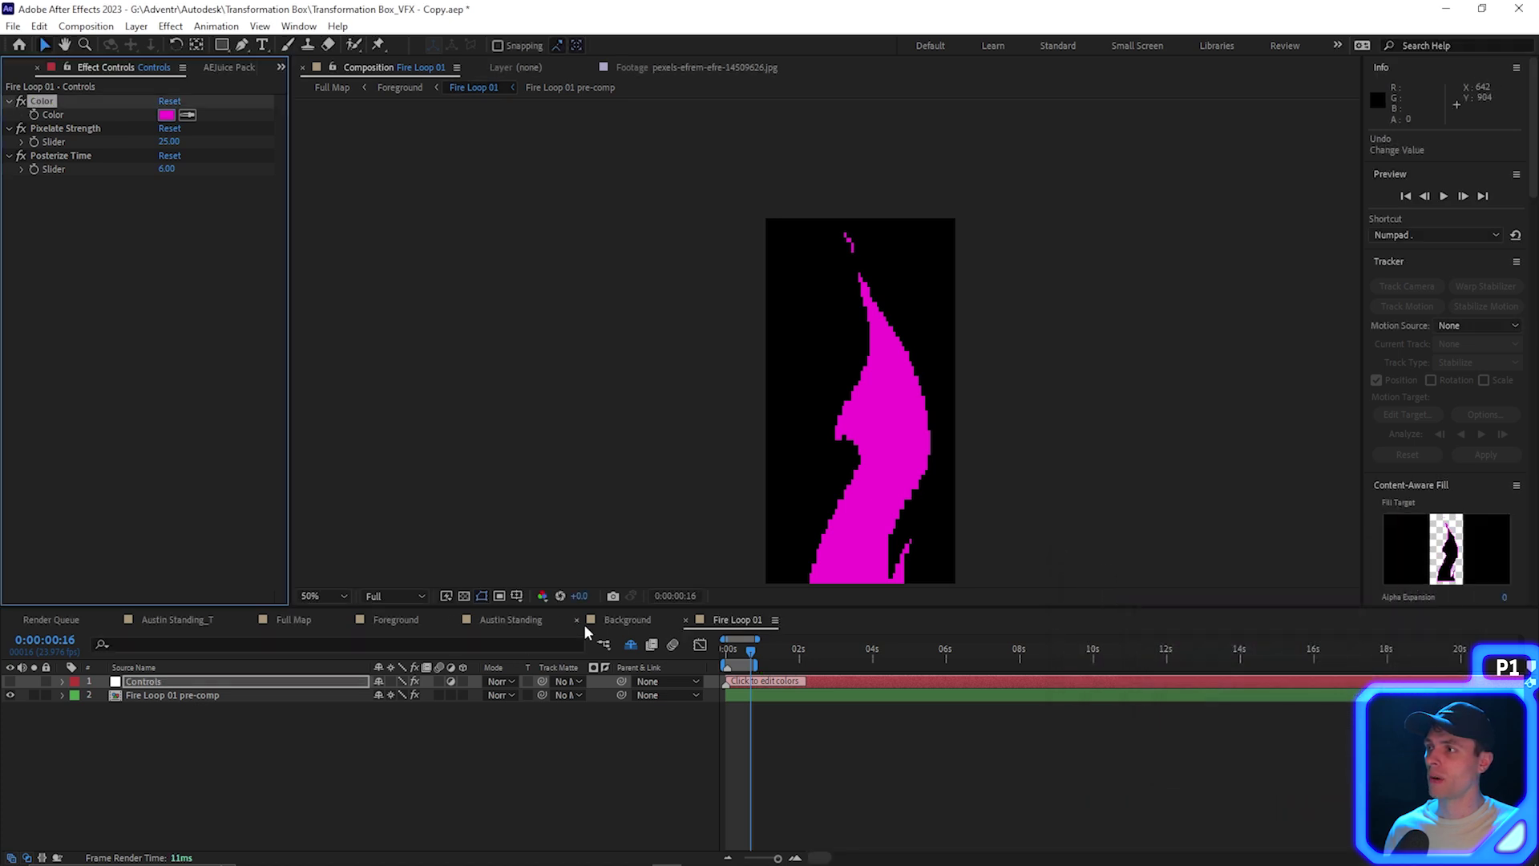
- In the Foreground composition, align Fire Loop 01 behind the man and turn on its Collapse Transformations switch
left_click(626, 620)
left_click_drag(695, 383, 690, 387)
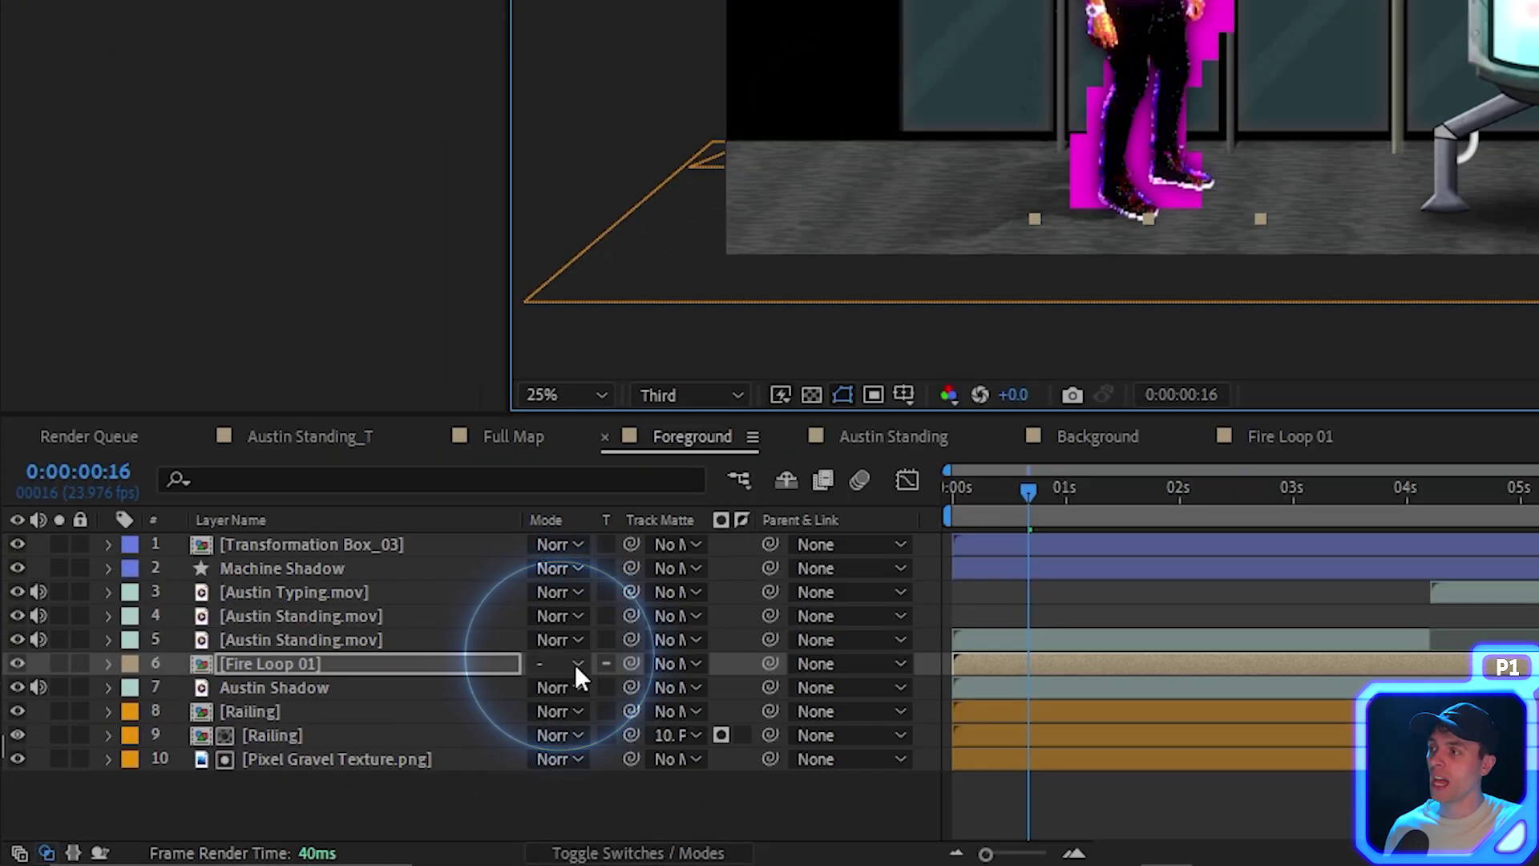
left_click(619, 853)
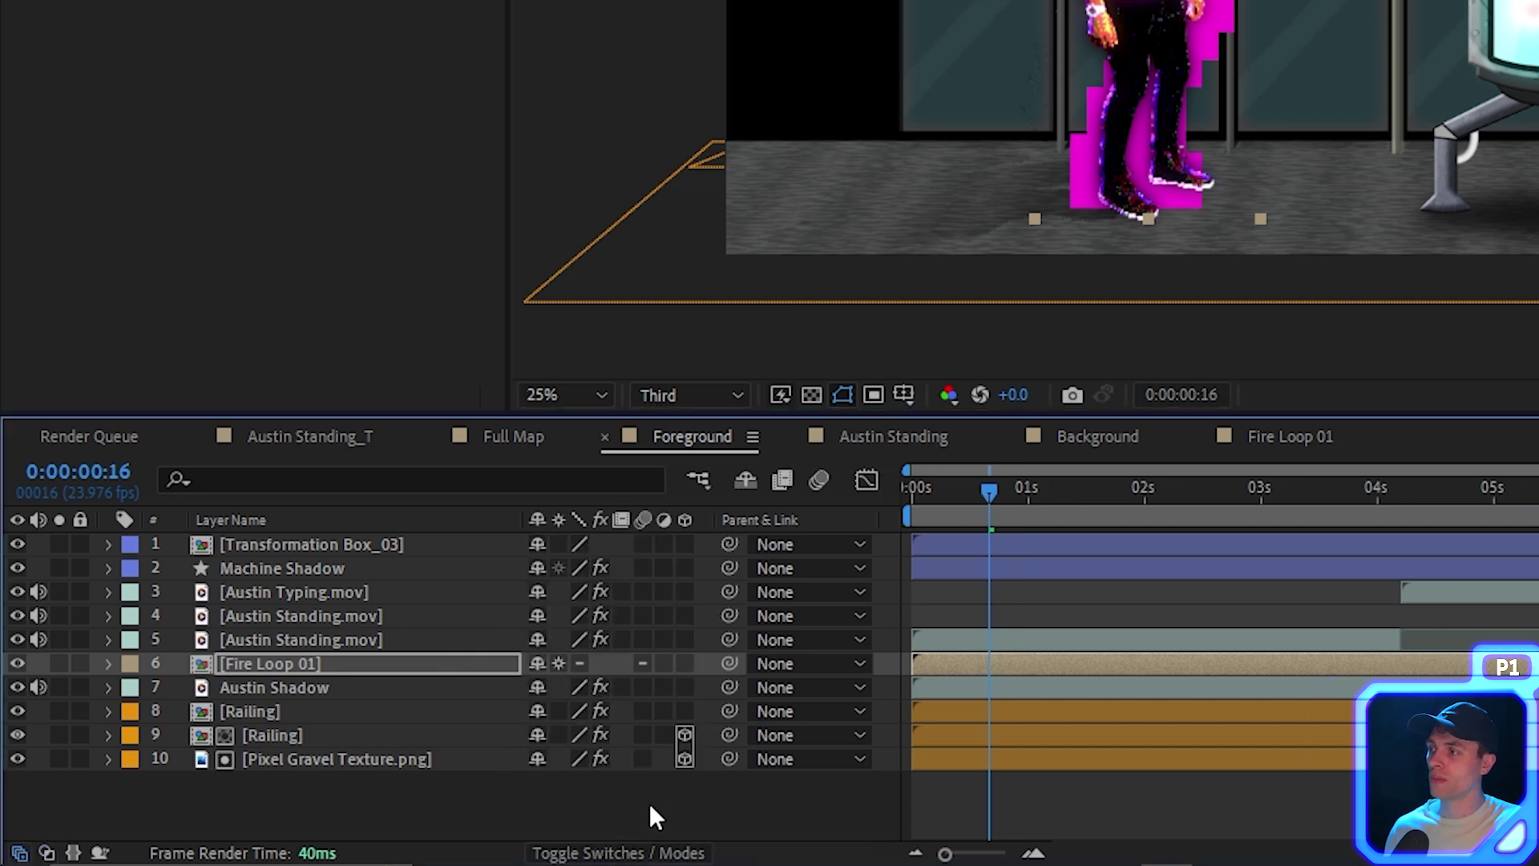
left_click(559, 663)
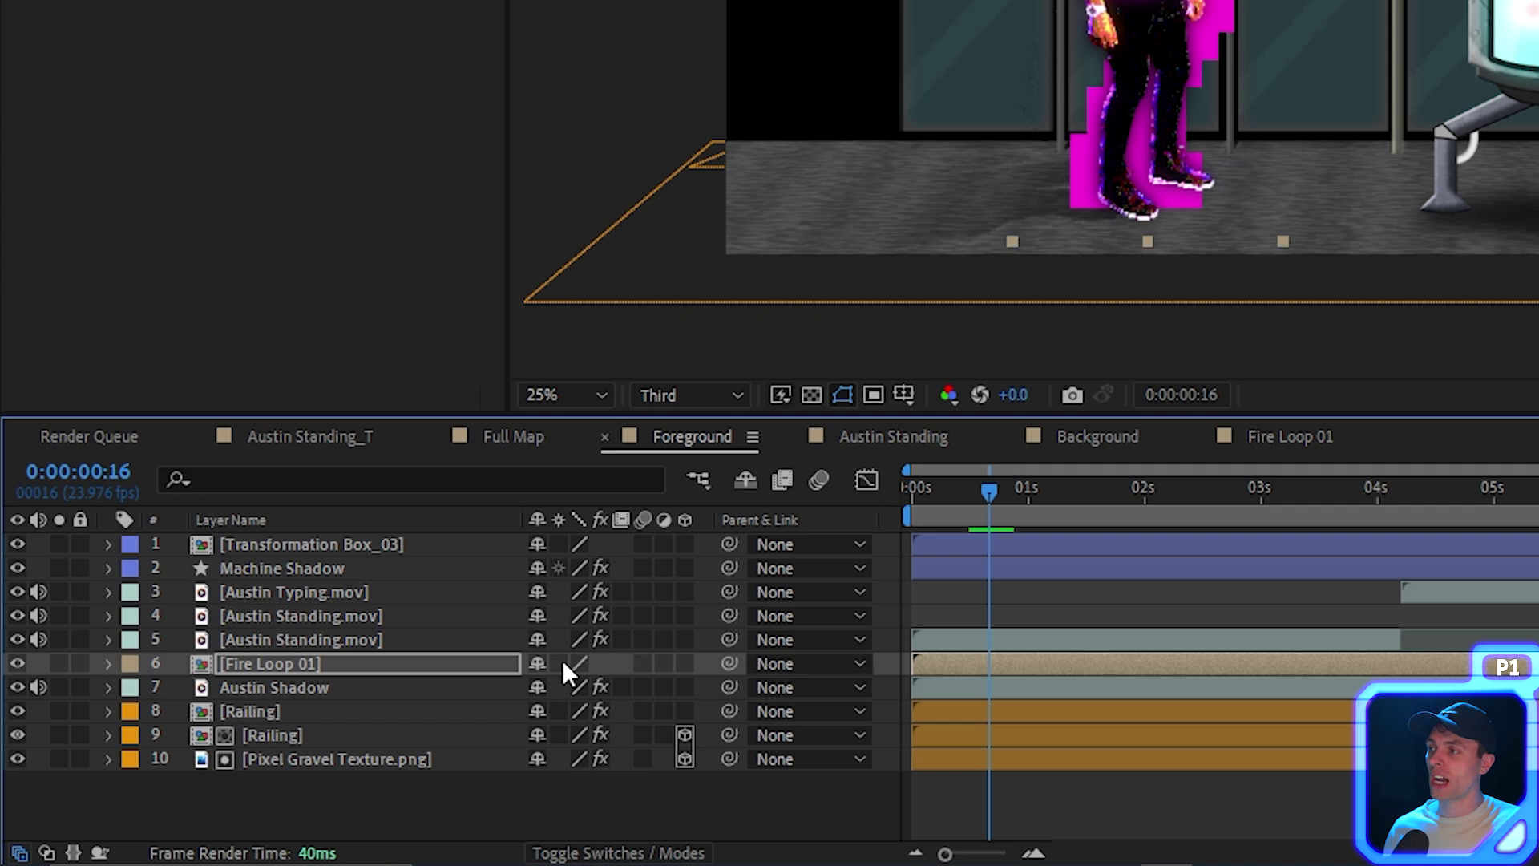
- Set the blending mode of the Fire Loop 01 layer to Add
left_click(601, 852)
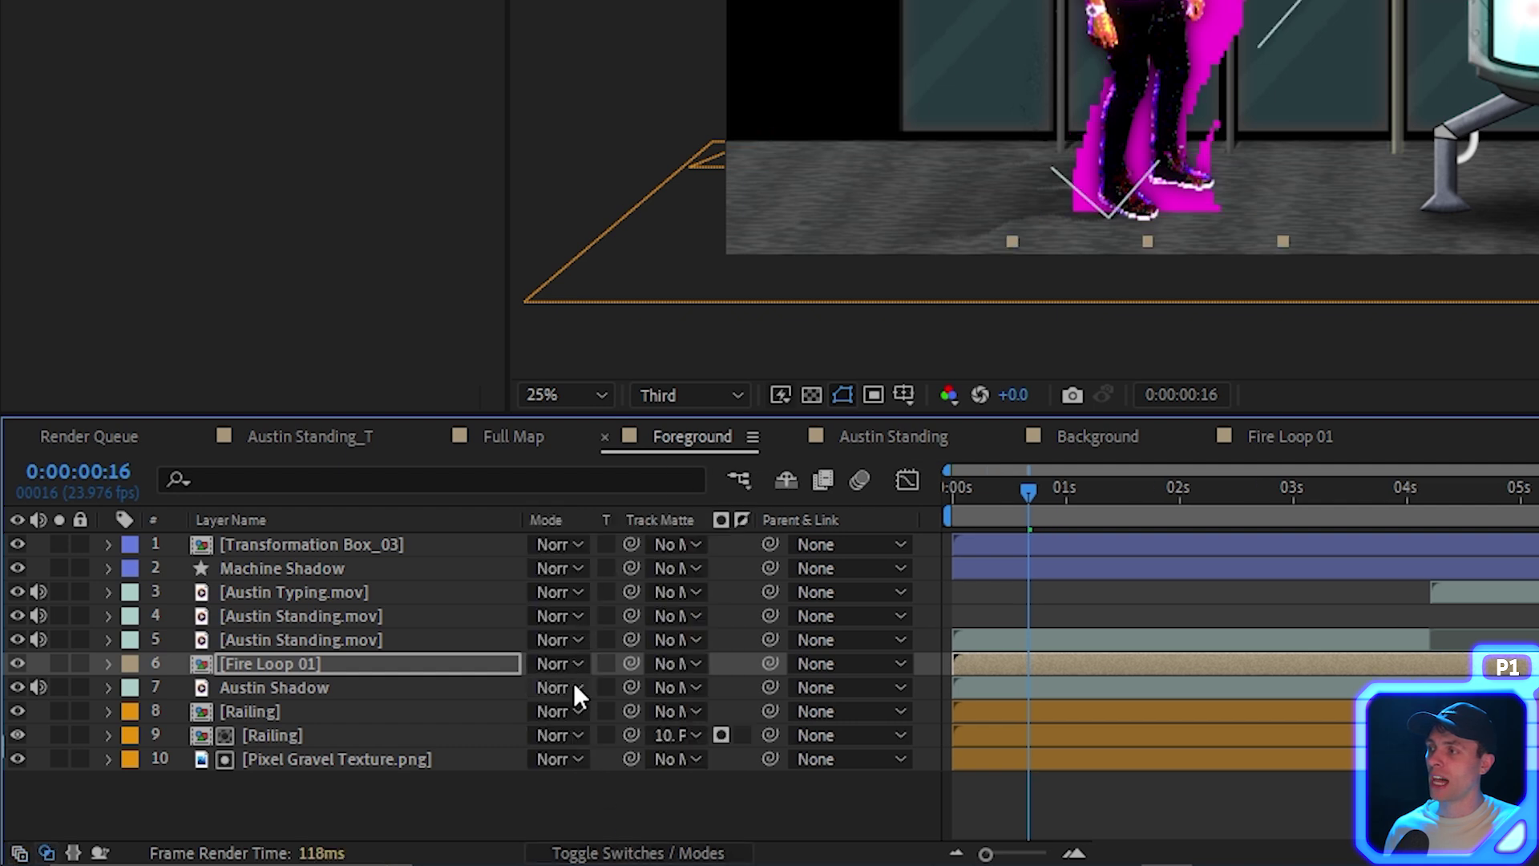
left_click(561, 663)
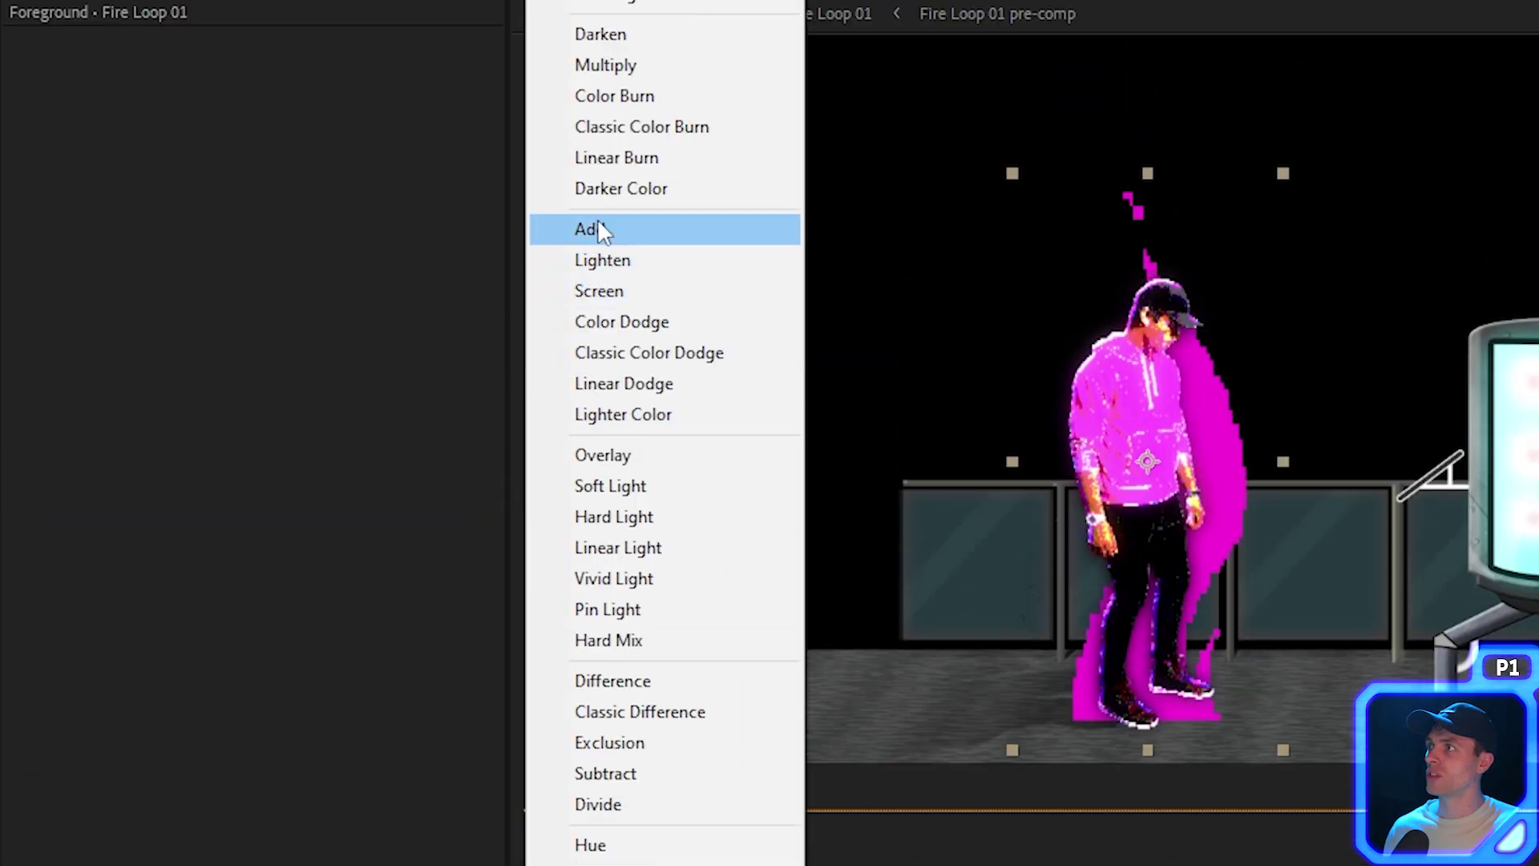
left_click(598, 227)
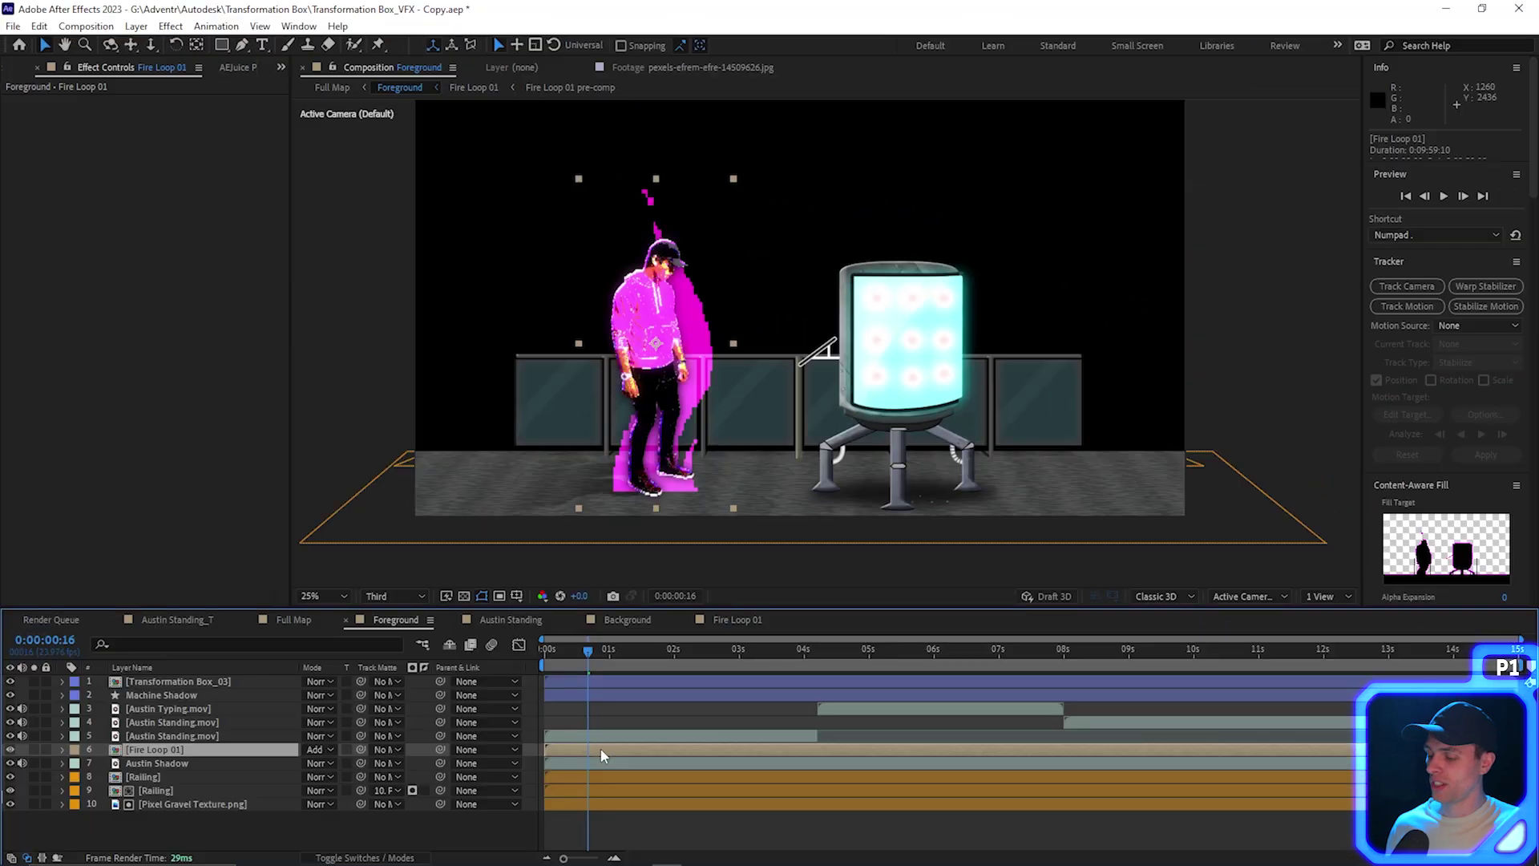
- Duplicate Fire Loop 01, place the copy slightly lower and above the man's layers, and set its blending mode to Normal
key("ctrl+d")
left_click_drag(240, 749, 278, 704)
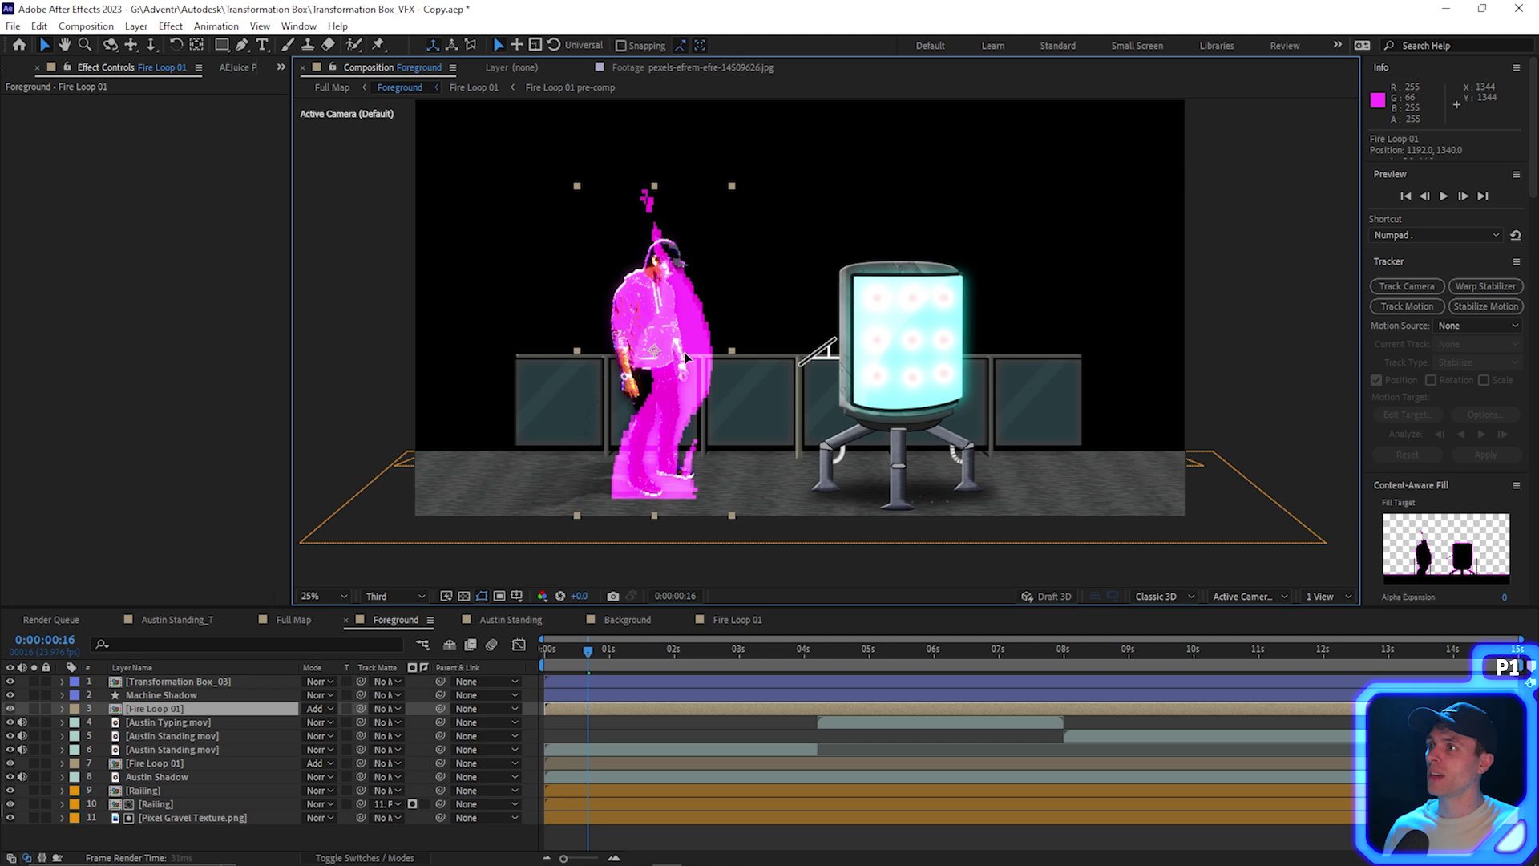
key("Return")
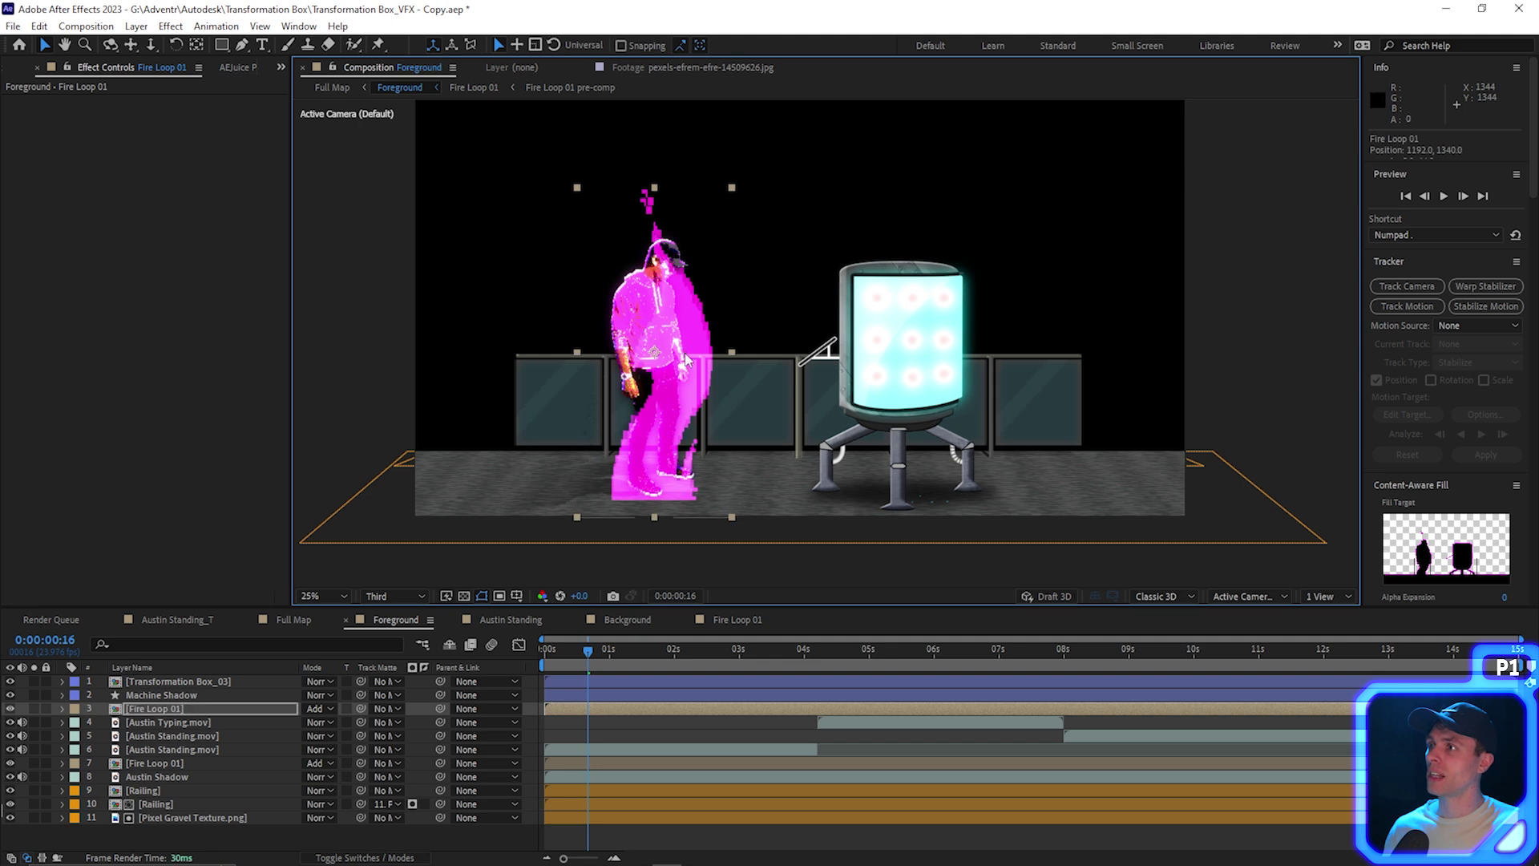
left_click(332, 711)
left_click(385, 12)
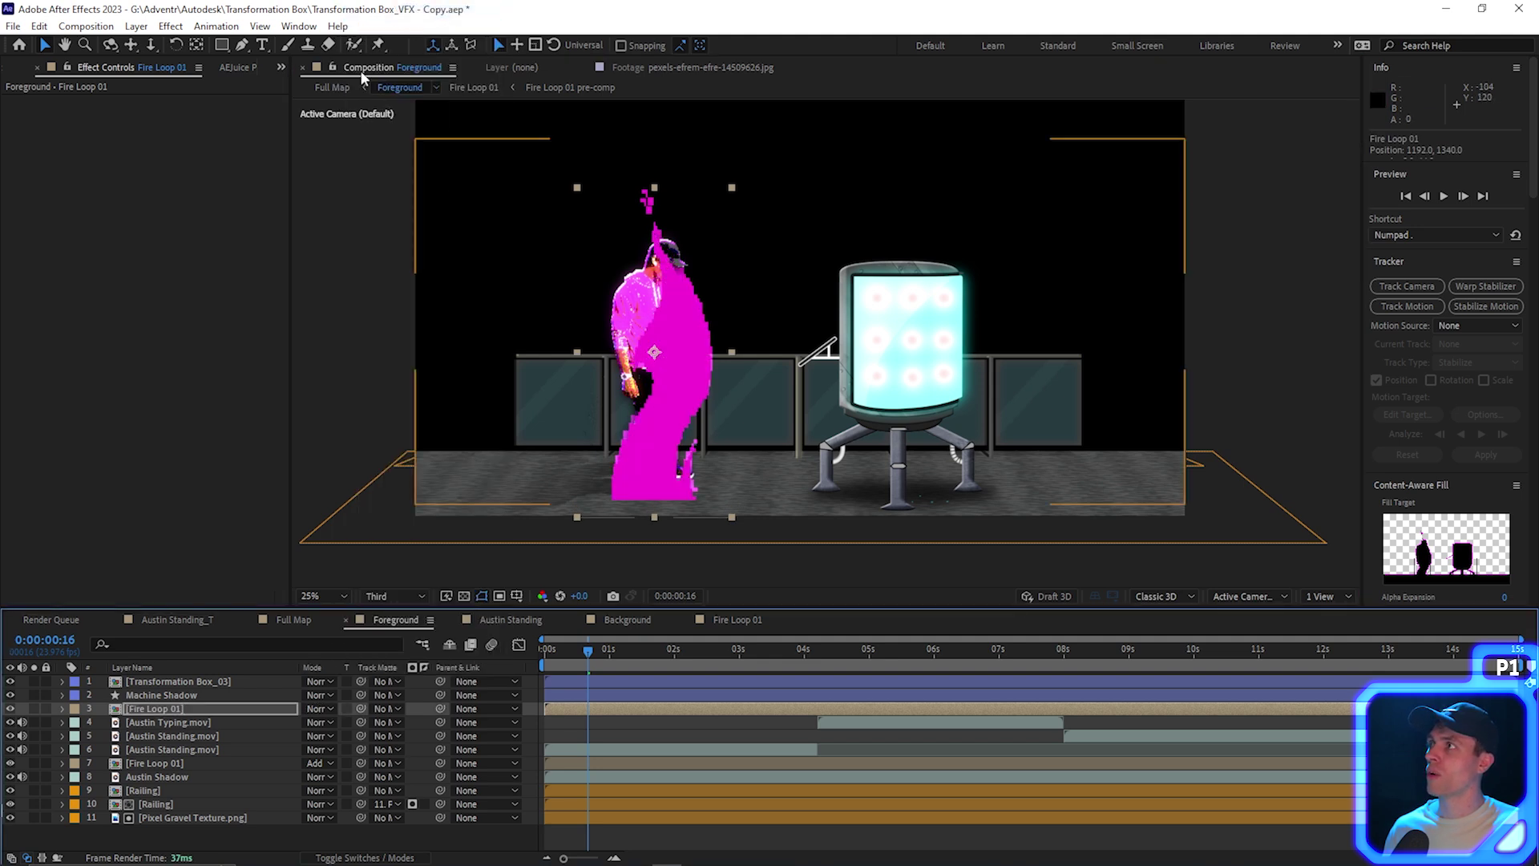
- Draw a rectangular mask around the lower part of the front fire layer, over the man's legs, and feather it about 166 pixels
left_click(223, 48)
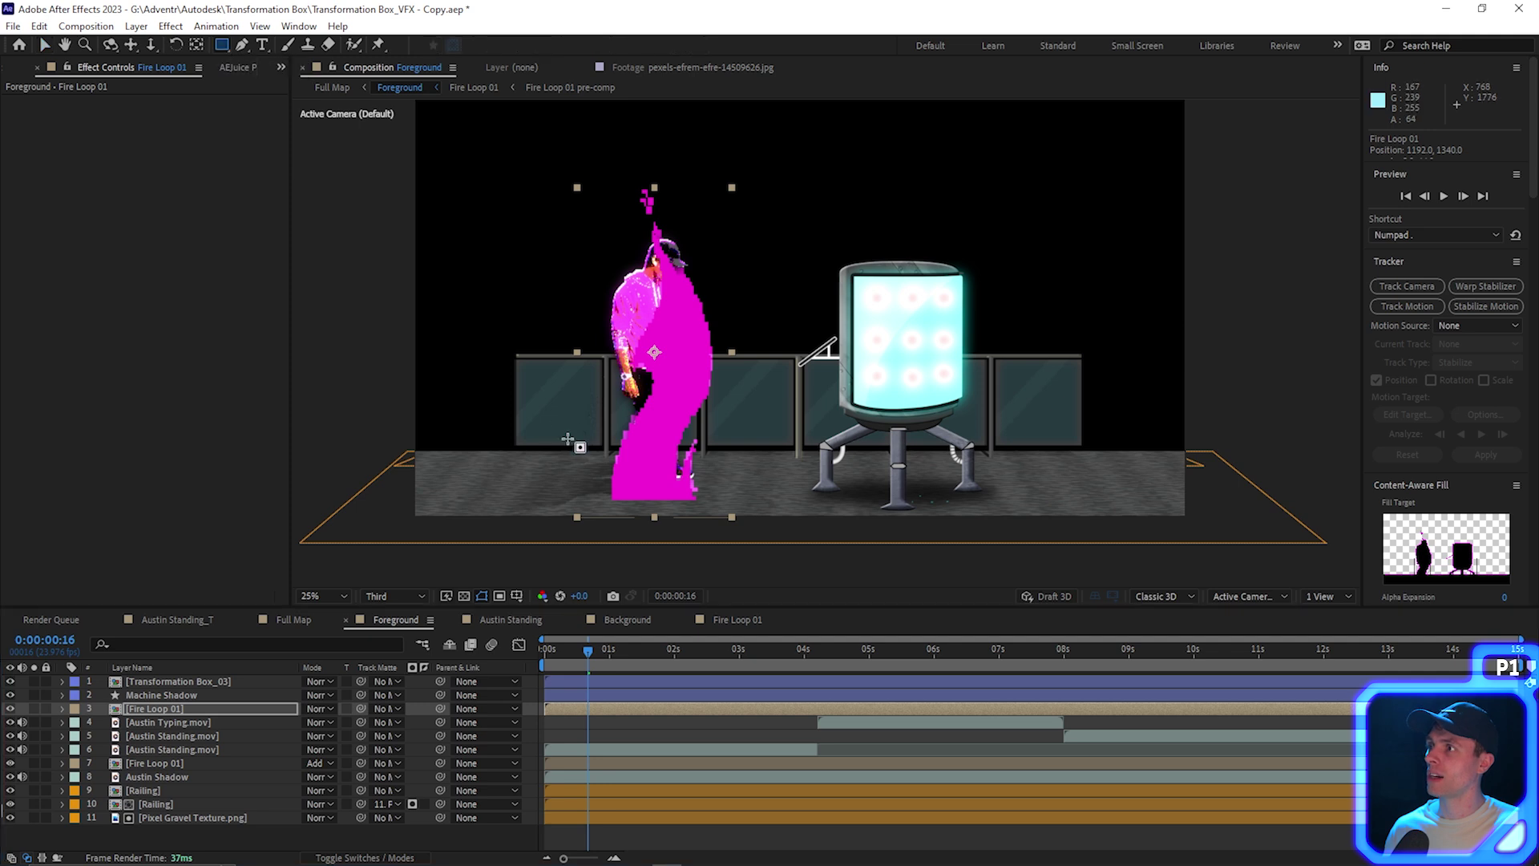
left_click_drag(555, 425, 740, 534)
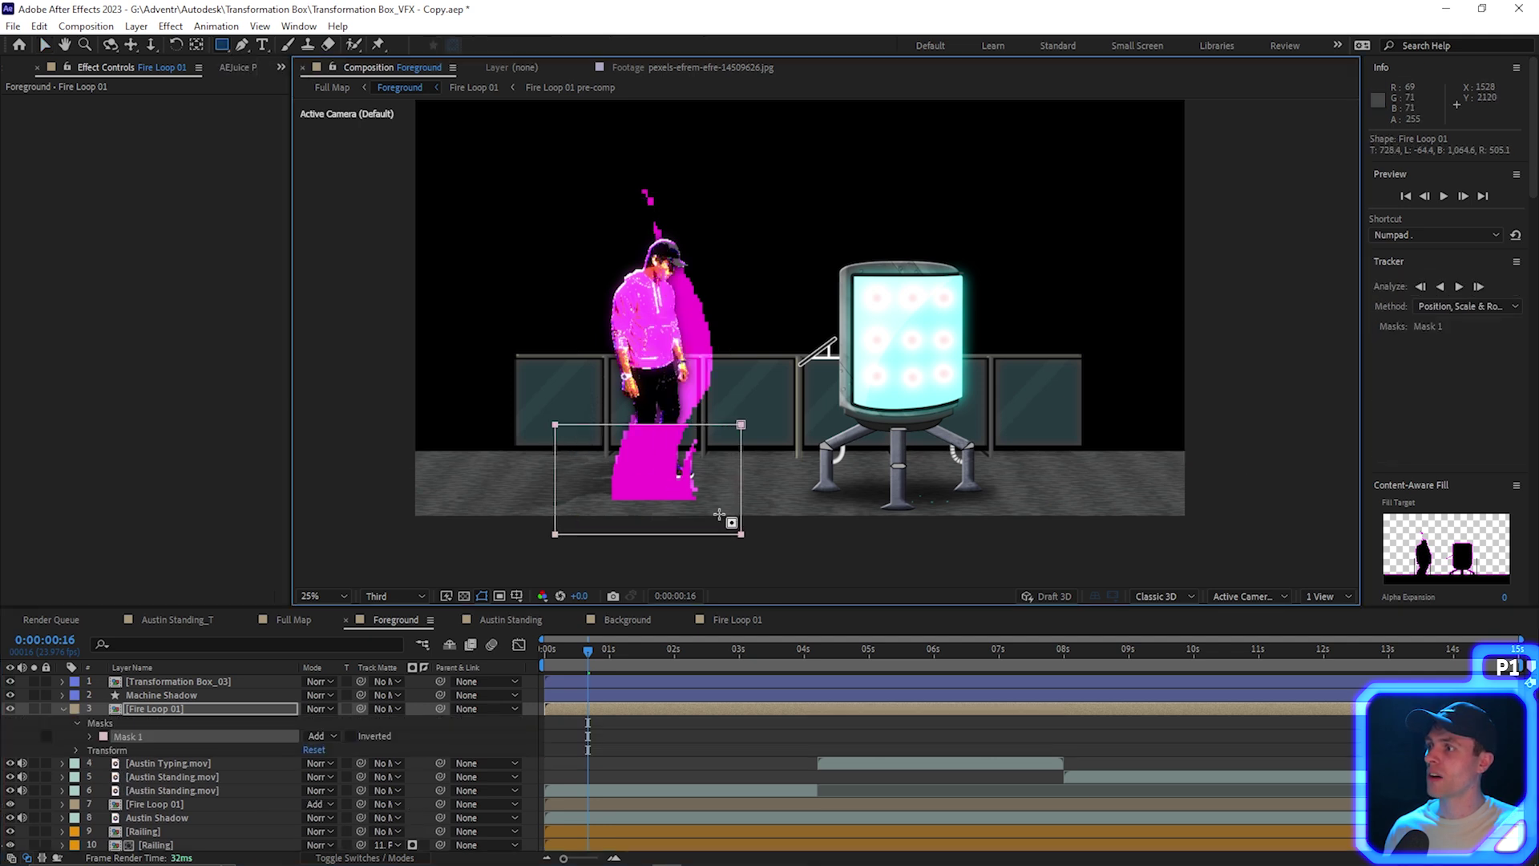
key("f")
left_click_drag(335, 738, 388, 735)
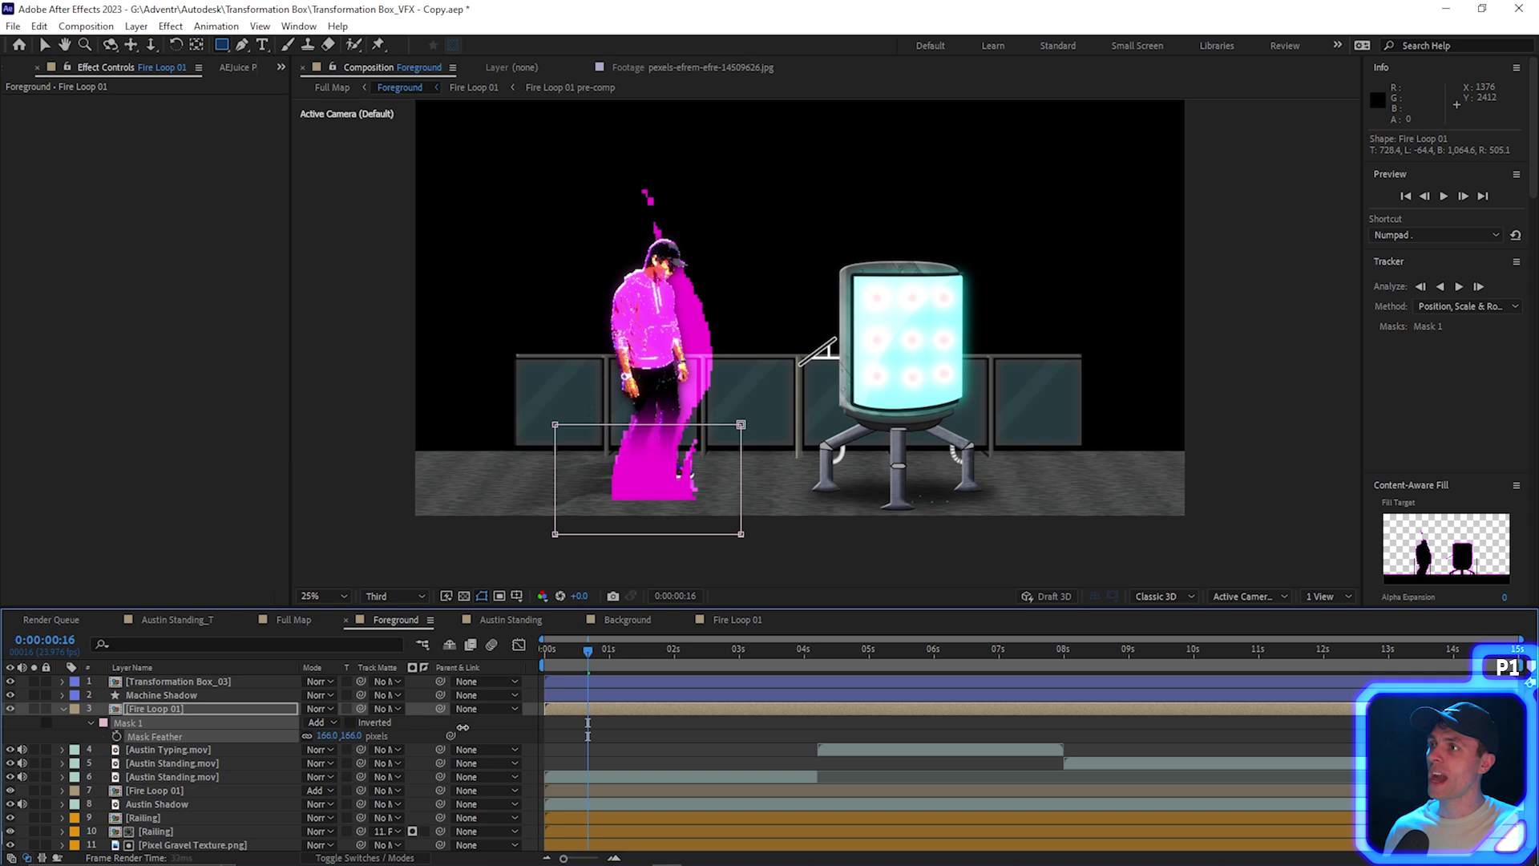